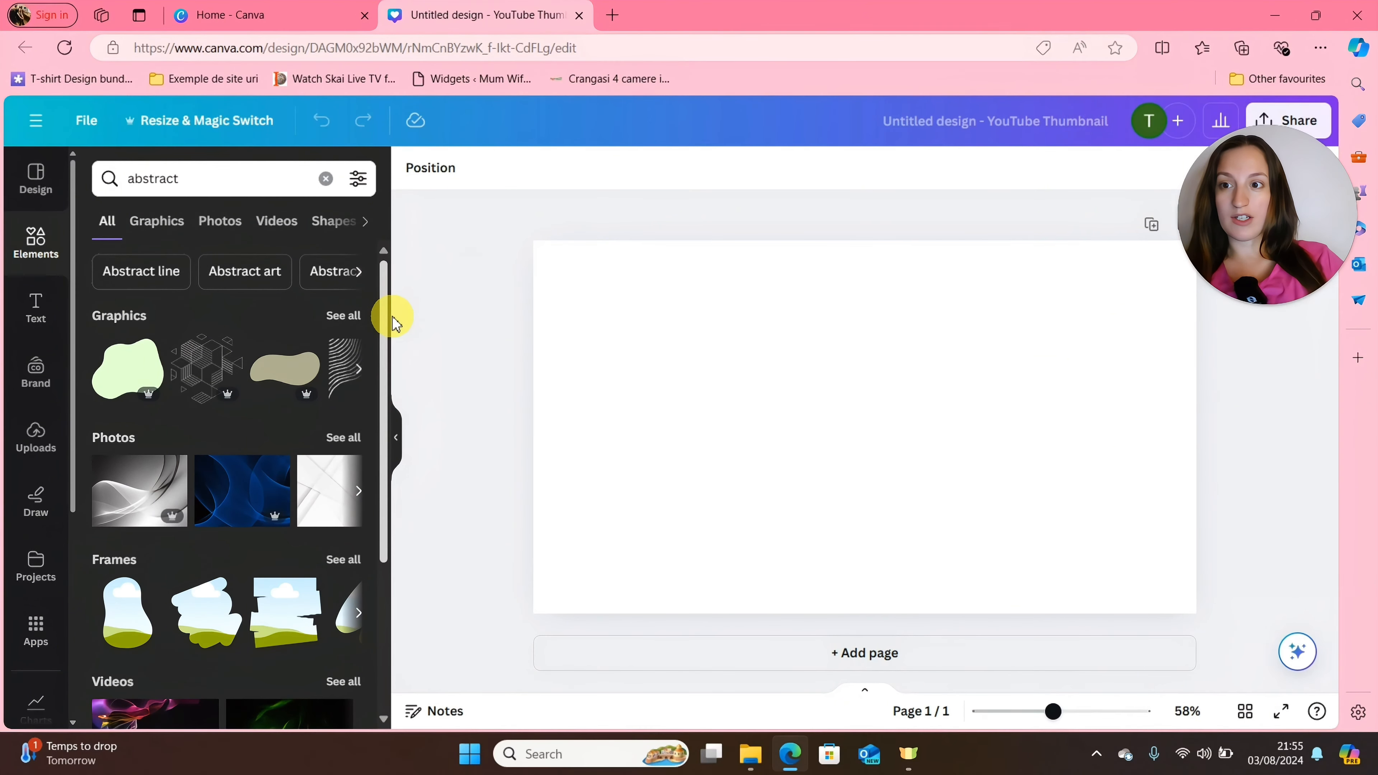
# Search the elements for "watercolor" and add the blue watercolor splash graphic to the page.
pyautogui.moveTo(394, 324); pyautogui.dragTo(381, 242)
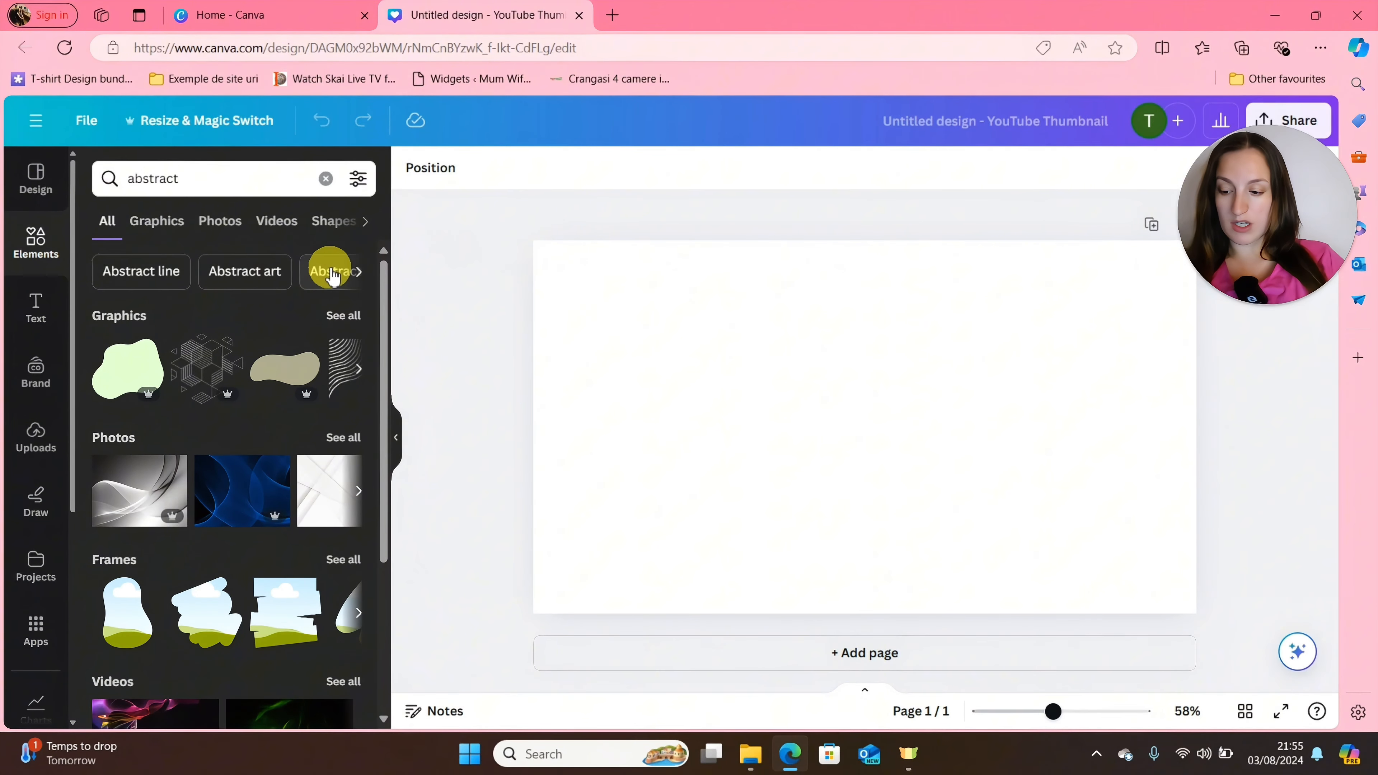
pyautogui.click(186, 179)
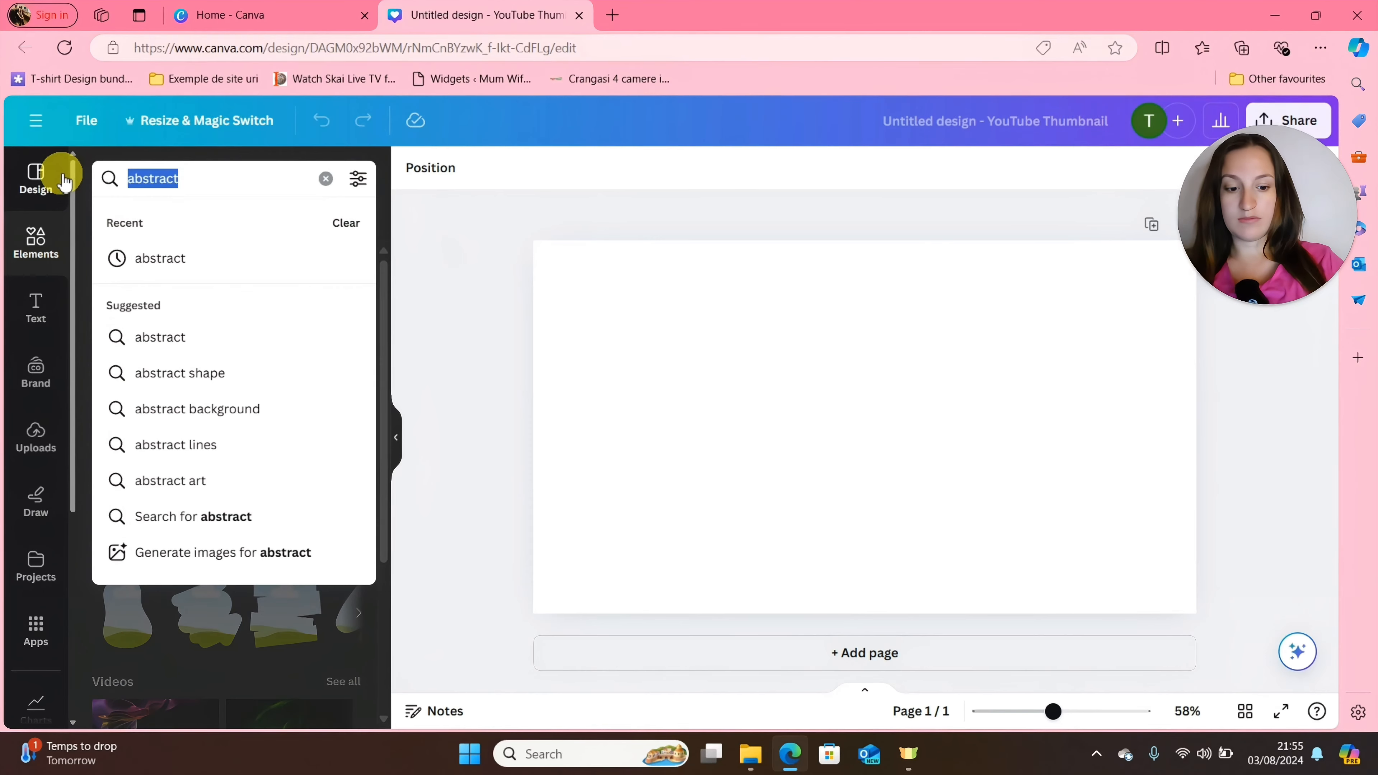
pyautogui.write('watercolor')
pyautogui.press('Return')
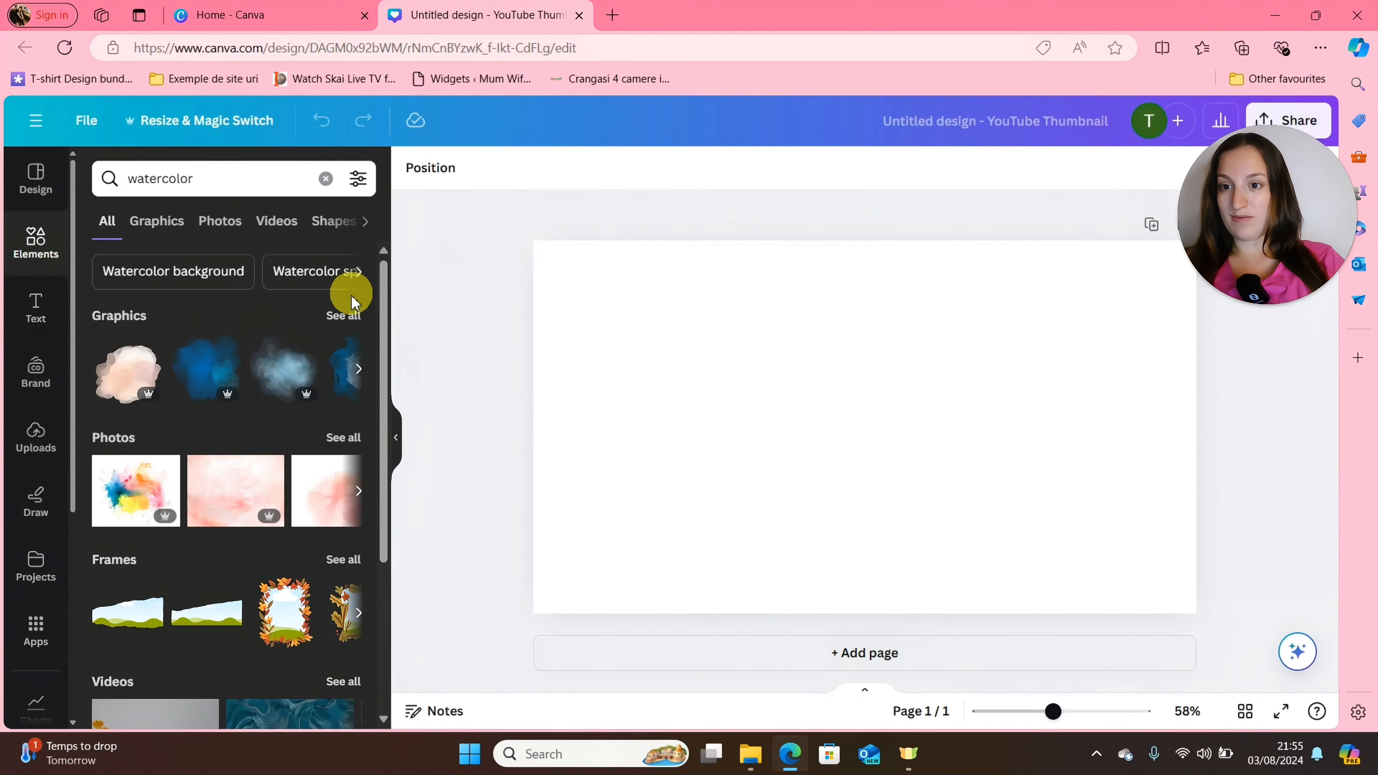
pyautogui.click(211, 369)
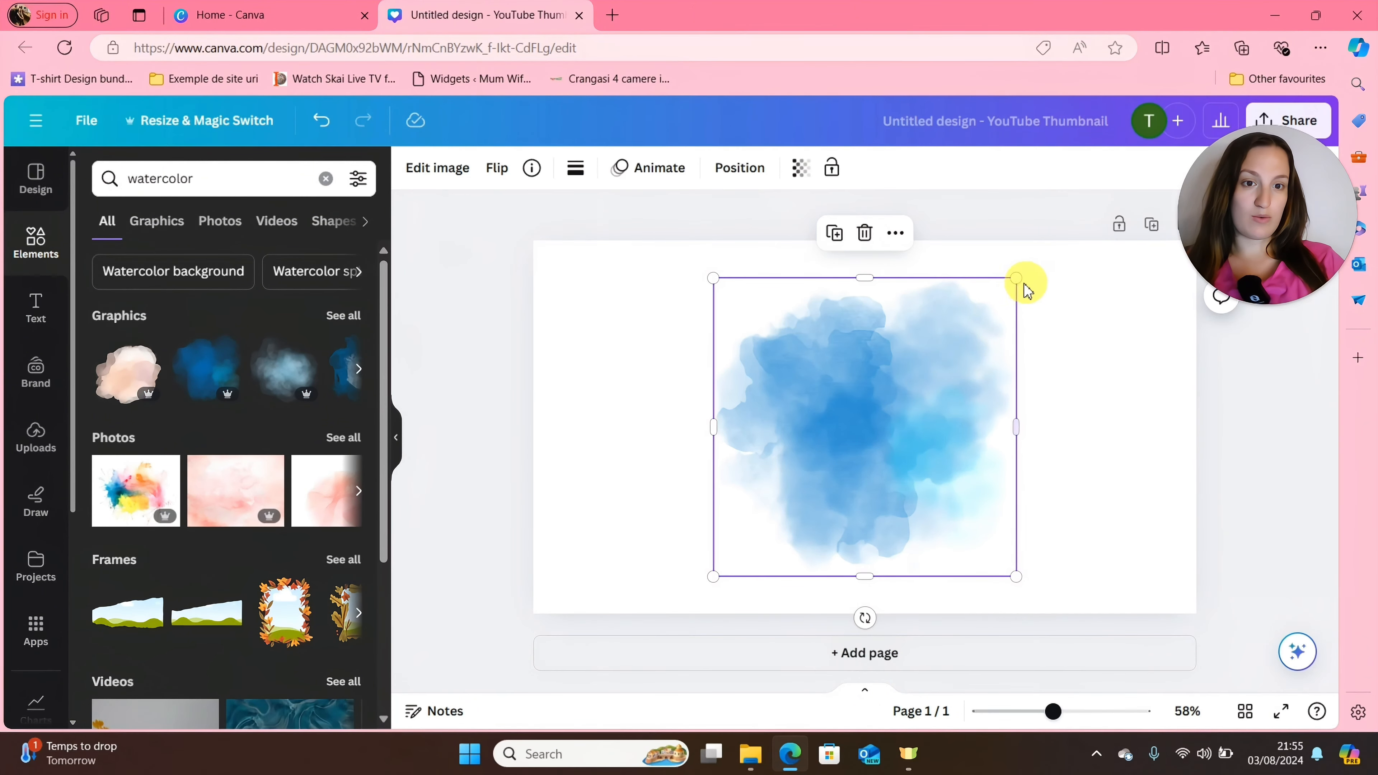
# Enlarge and reposition the blue watercolor graphic so it covers the whole page as a background.
pyautogui.moveTo(1016, 279); pyautogui.dragTo(1099, 196)
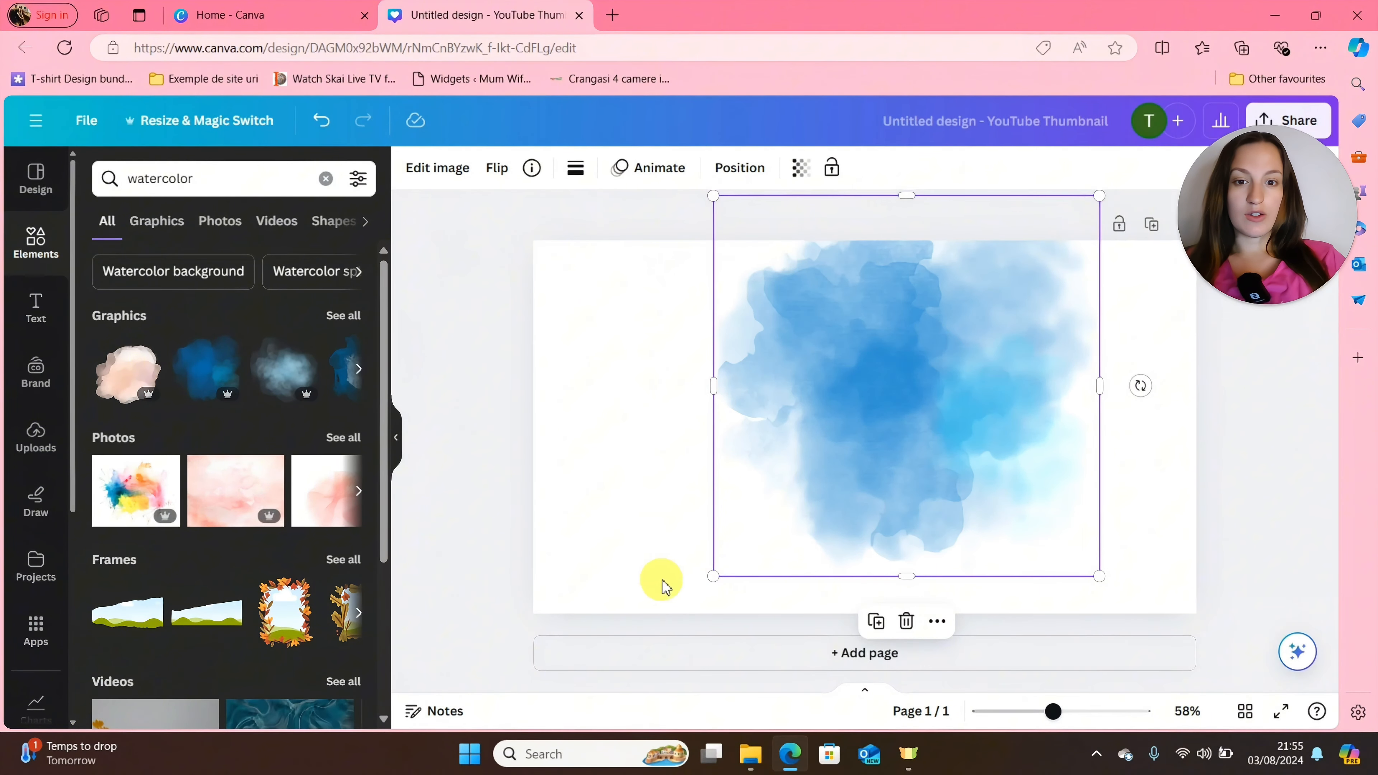
pyautogui.moveTo(714, 576); pyautogui.dragTo(434, 685)
pyautogui.moveTo(1099, 468); pyautogui.dragTo(1211, 480)
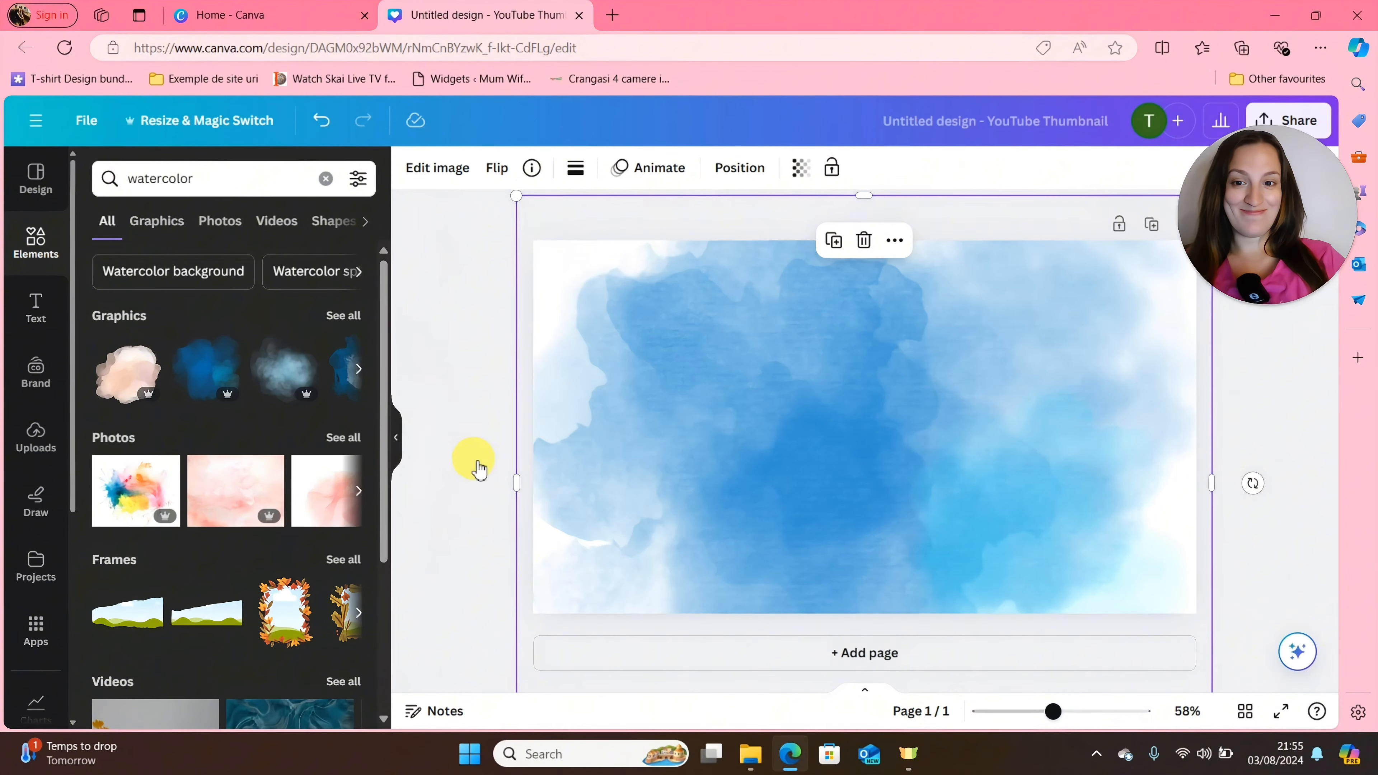
# Search the elements library for "vintage".
pyautogui.click(326, 180)
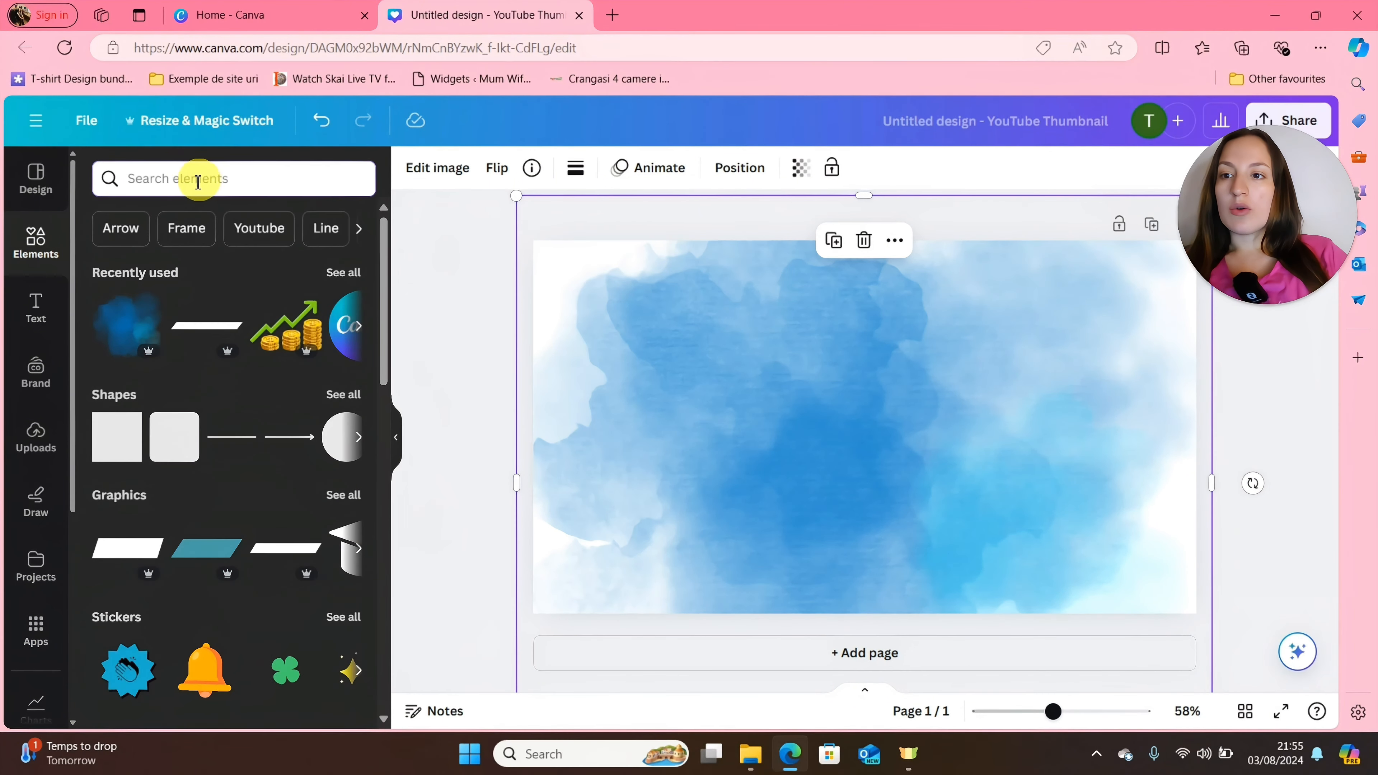
pyautogui.click(135, 177)
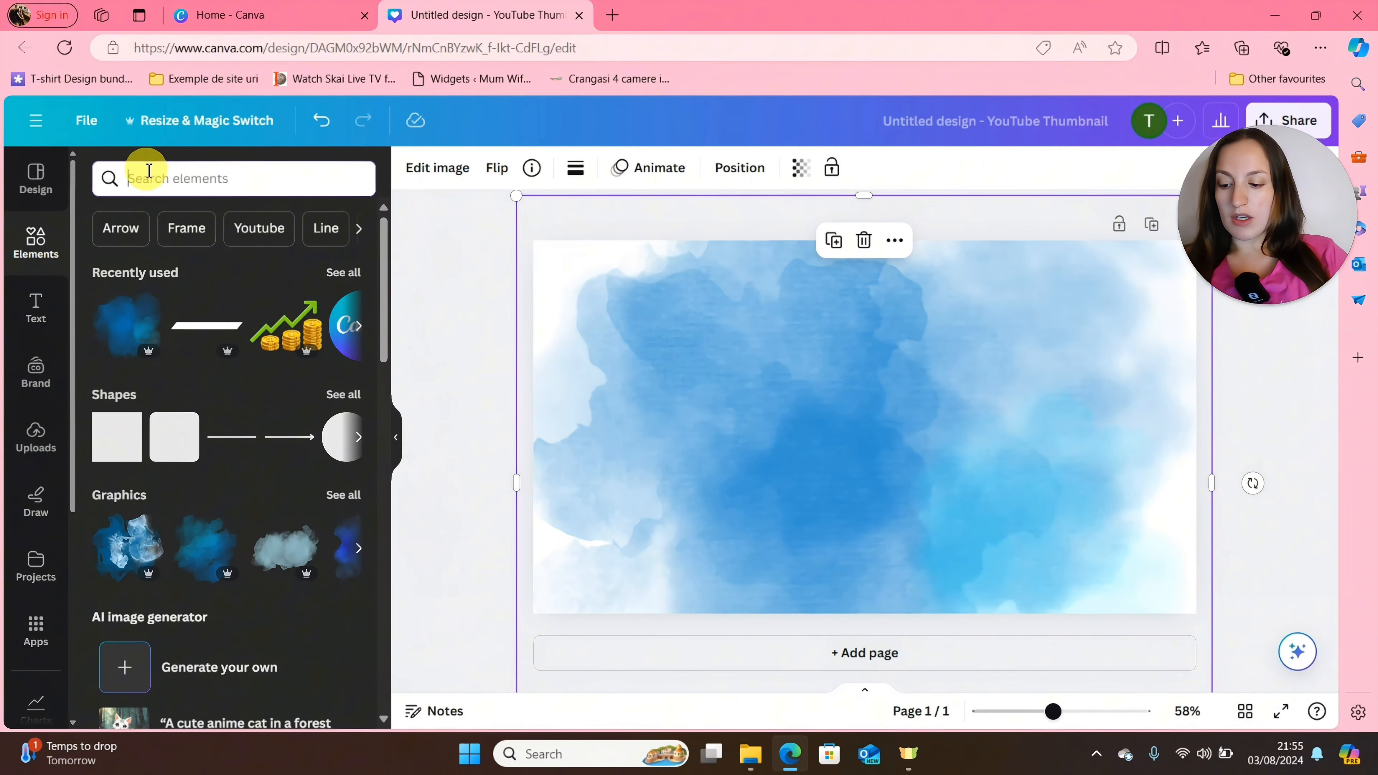
pyautogui.write('vinta')
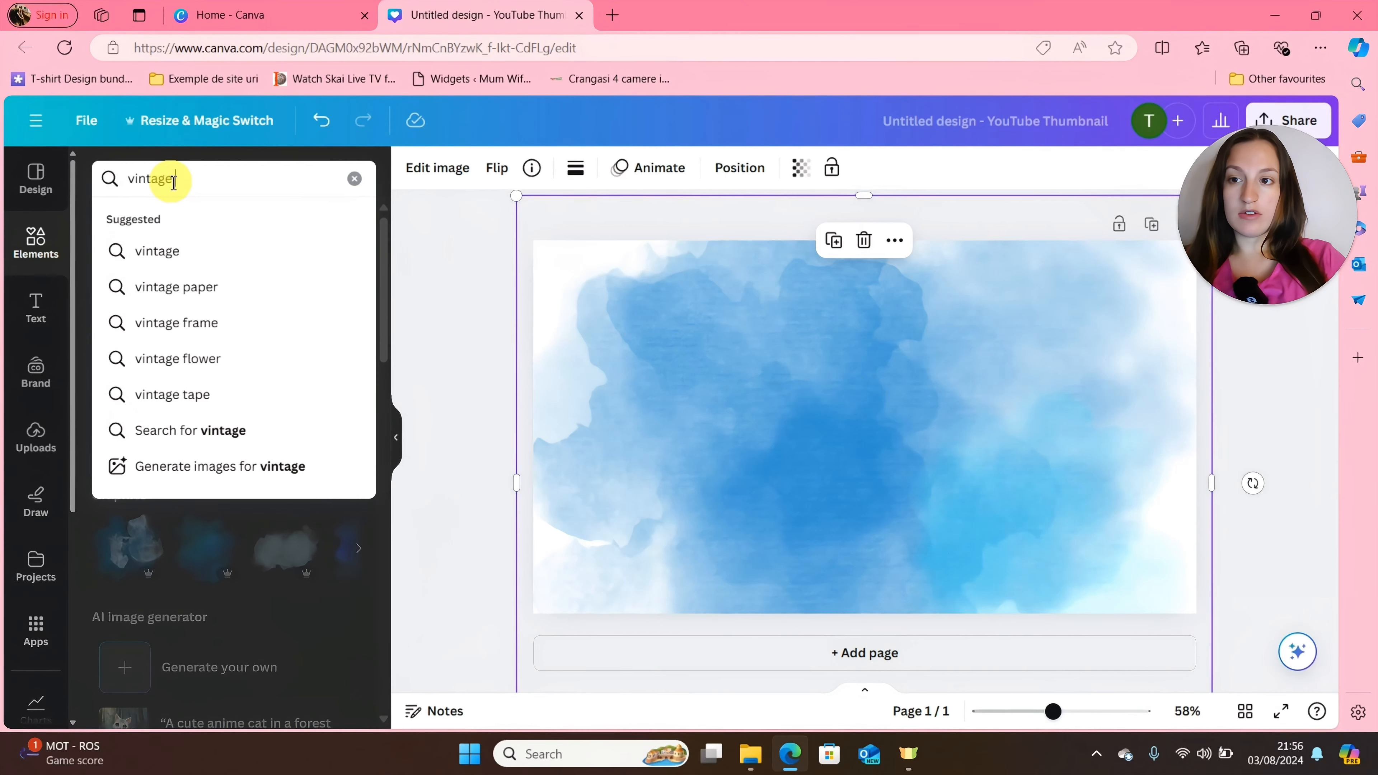
pyautogui.write('ge')
pyautogui.press('Return')
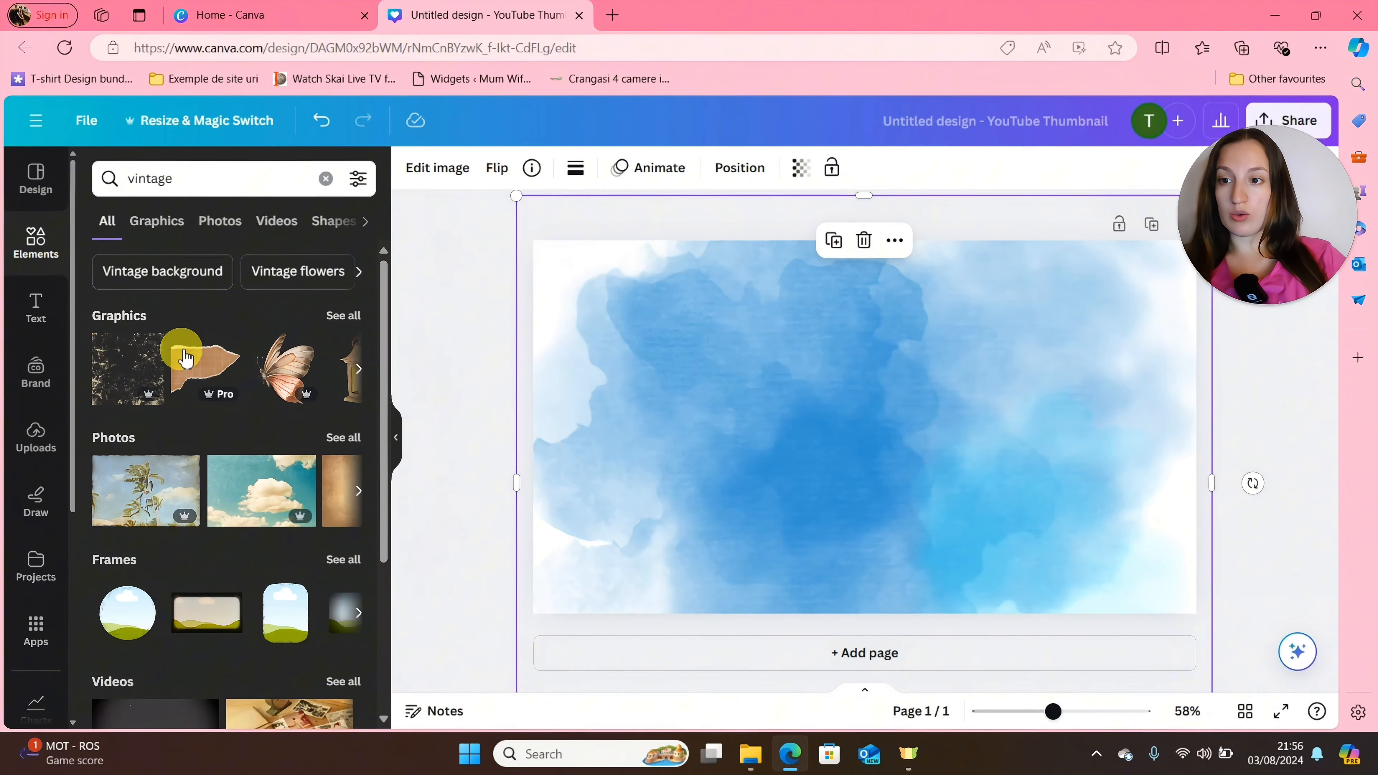
# Browse the vintage results by category, going through graphics, photos and videos.
pyautogui.click(344, 317)
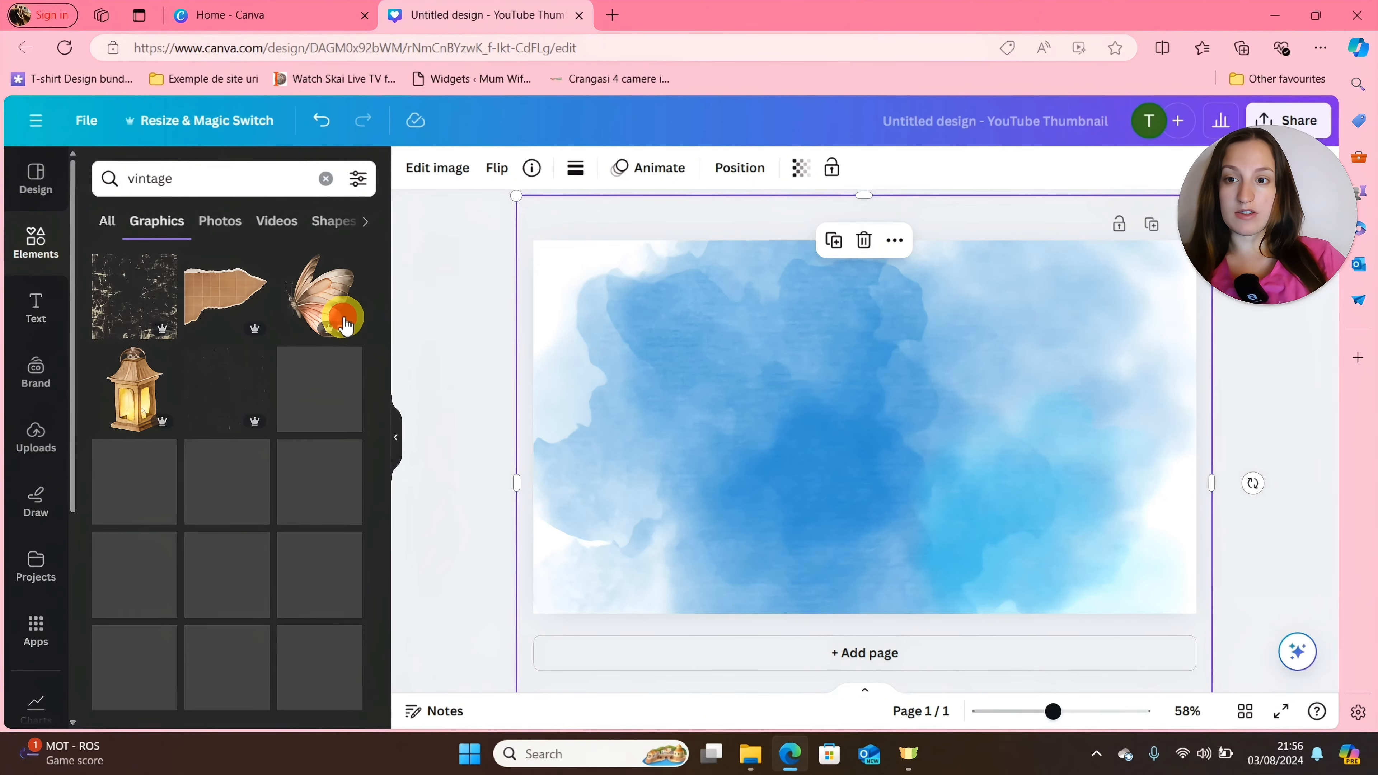
pyautogui.moveTo(384, 381); pyautogui.dragTo(423, 600)
pyautogui.click(219, 221)
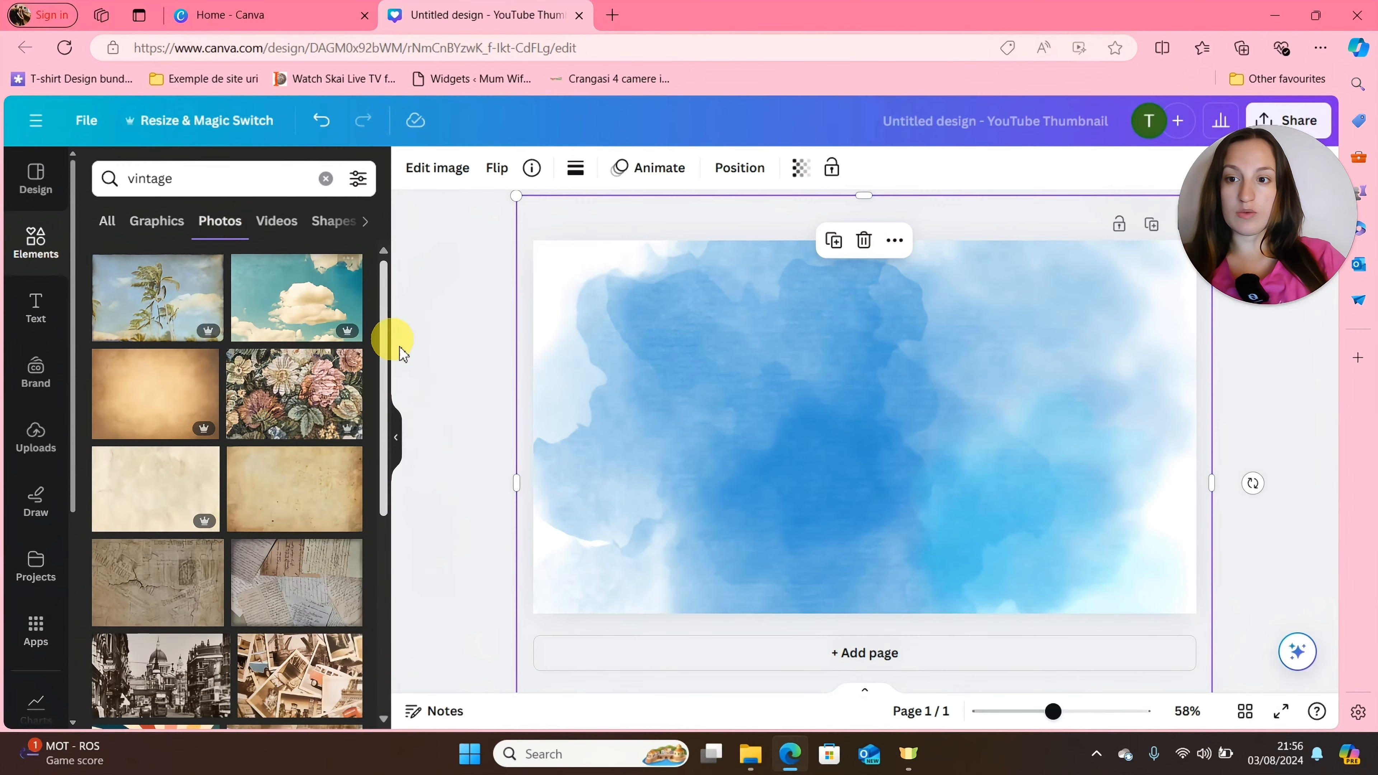
pyautogui.click(271, 218)
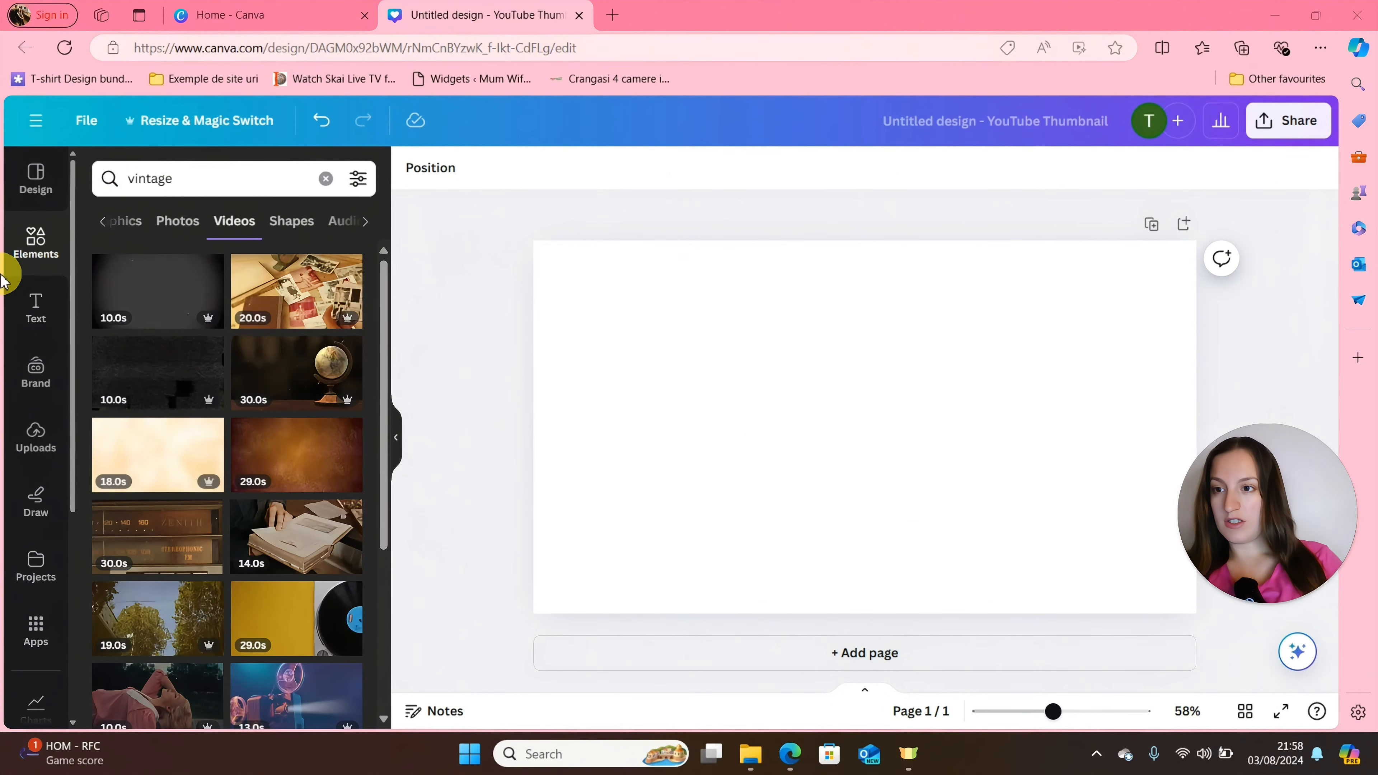
# Insert a pie chart from the available chart types and clear its sample data.
pyautogui.click(36, 252)
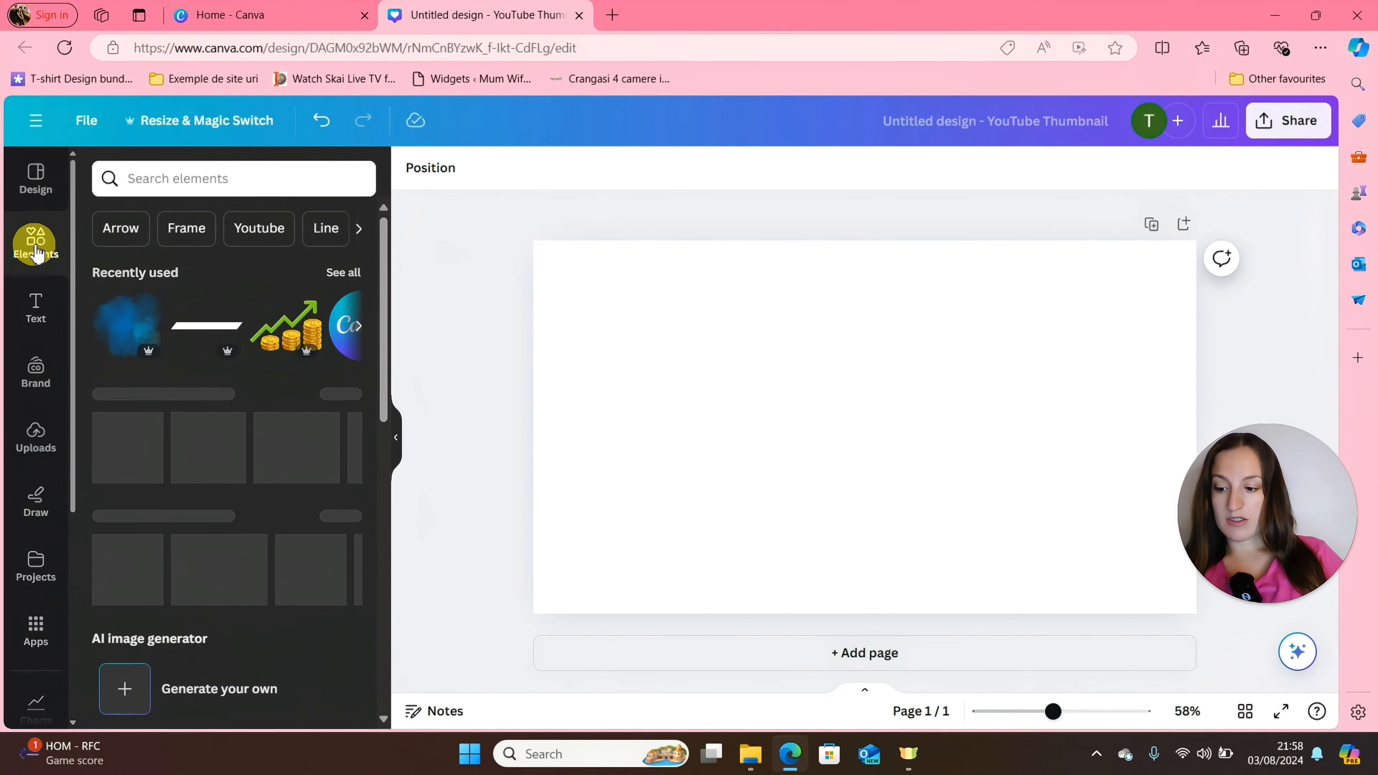
pyautogui.scroll(-5, 36, 245)
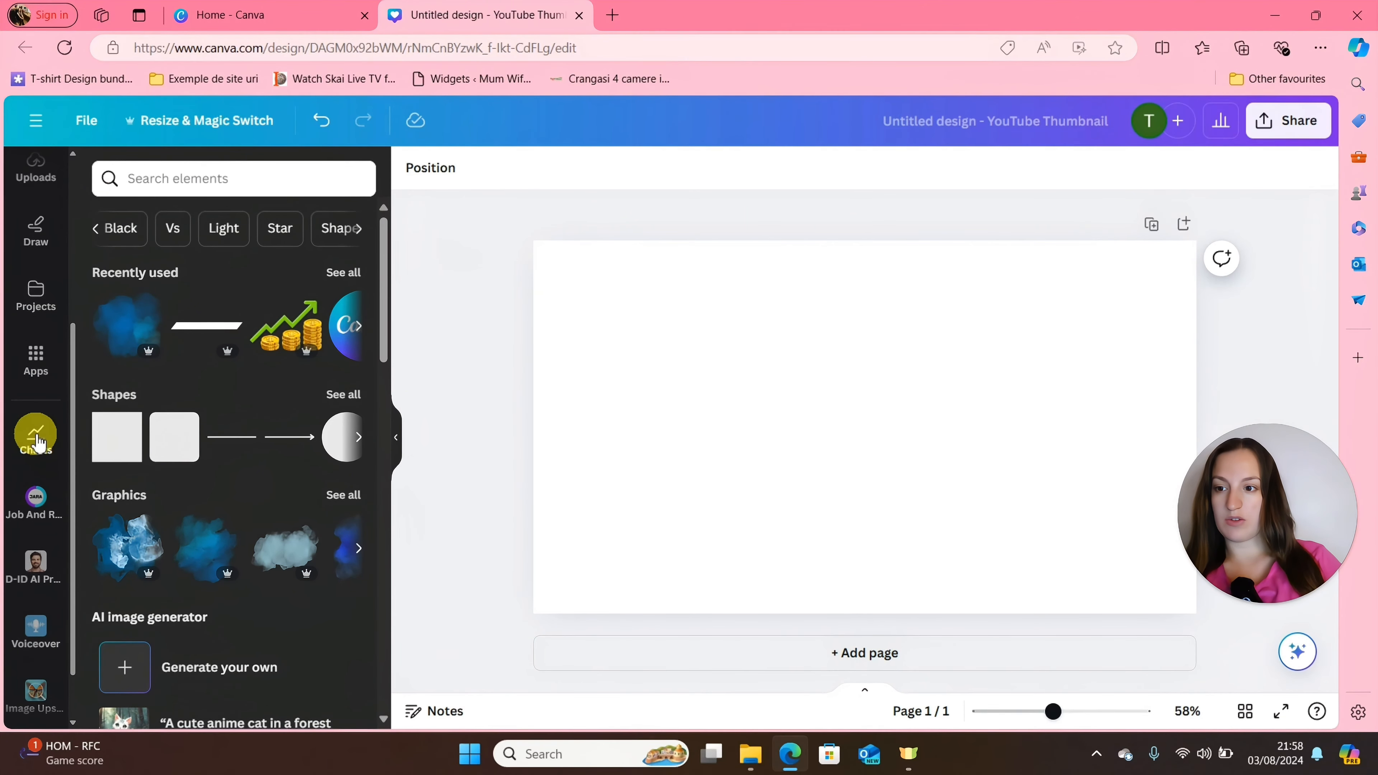
pyautogui.click(37, 441)
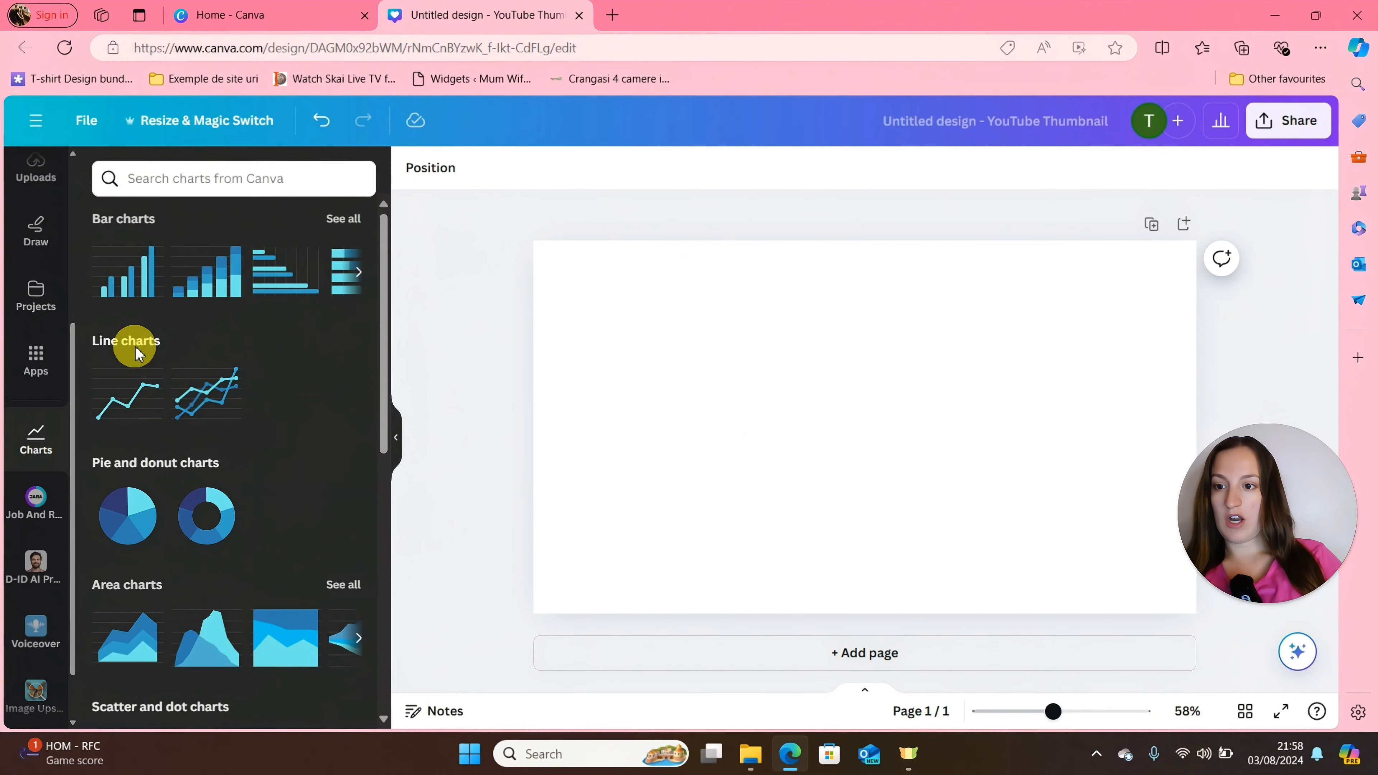
pyautogui.moveTo(383, 415); pyautogui.dragTo(403, 508)
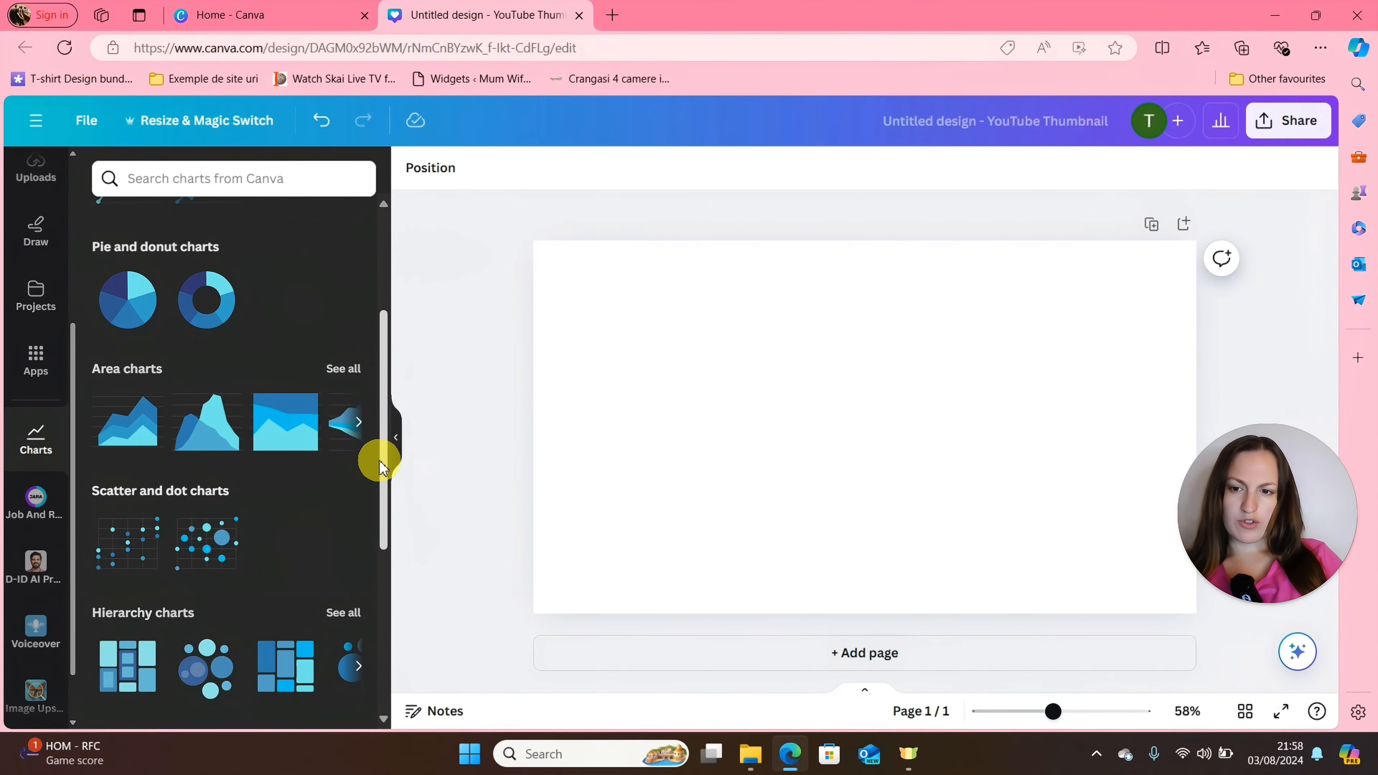
pyautogui.moveTo(486, 470); pyautogui.dragTo(482, 467)
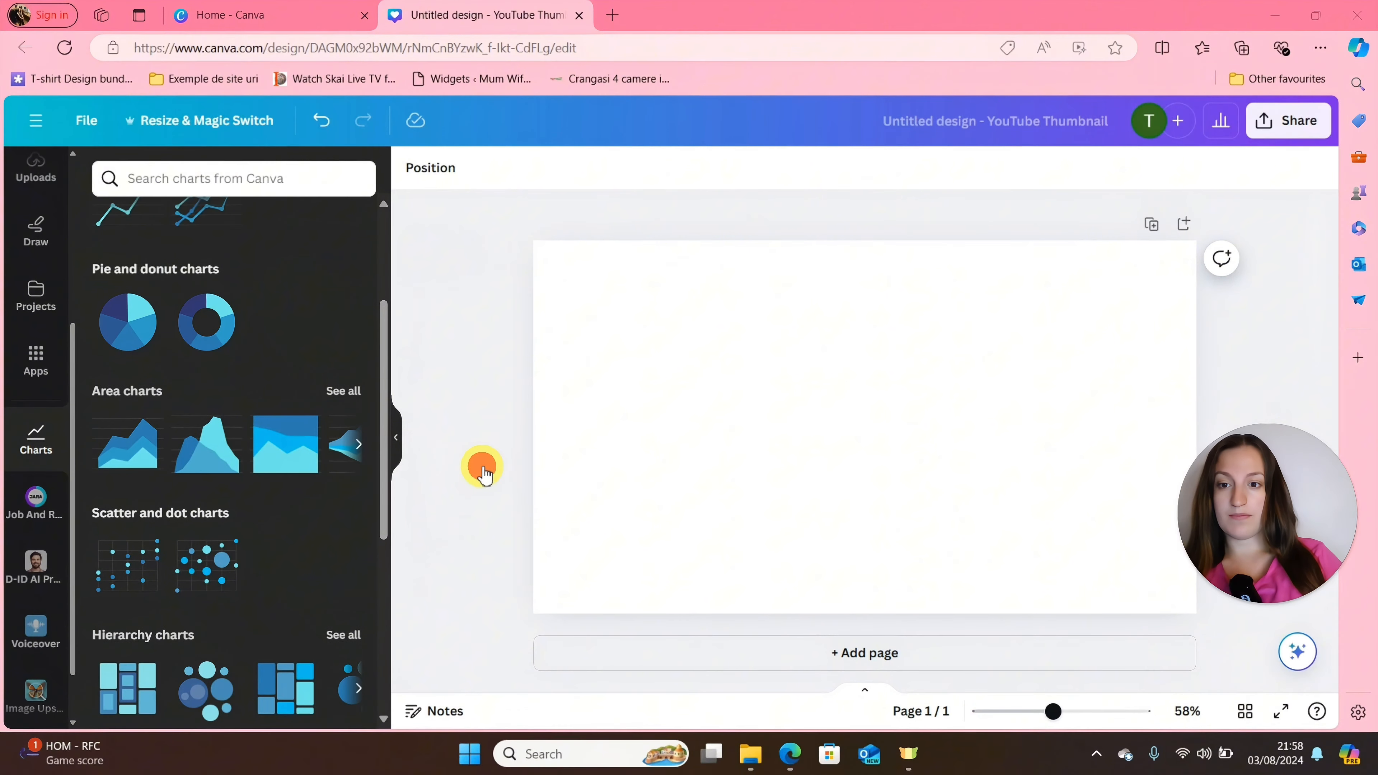
pyautogui.moveTo(381, 447); pyautogui.dragTo(375, 394)
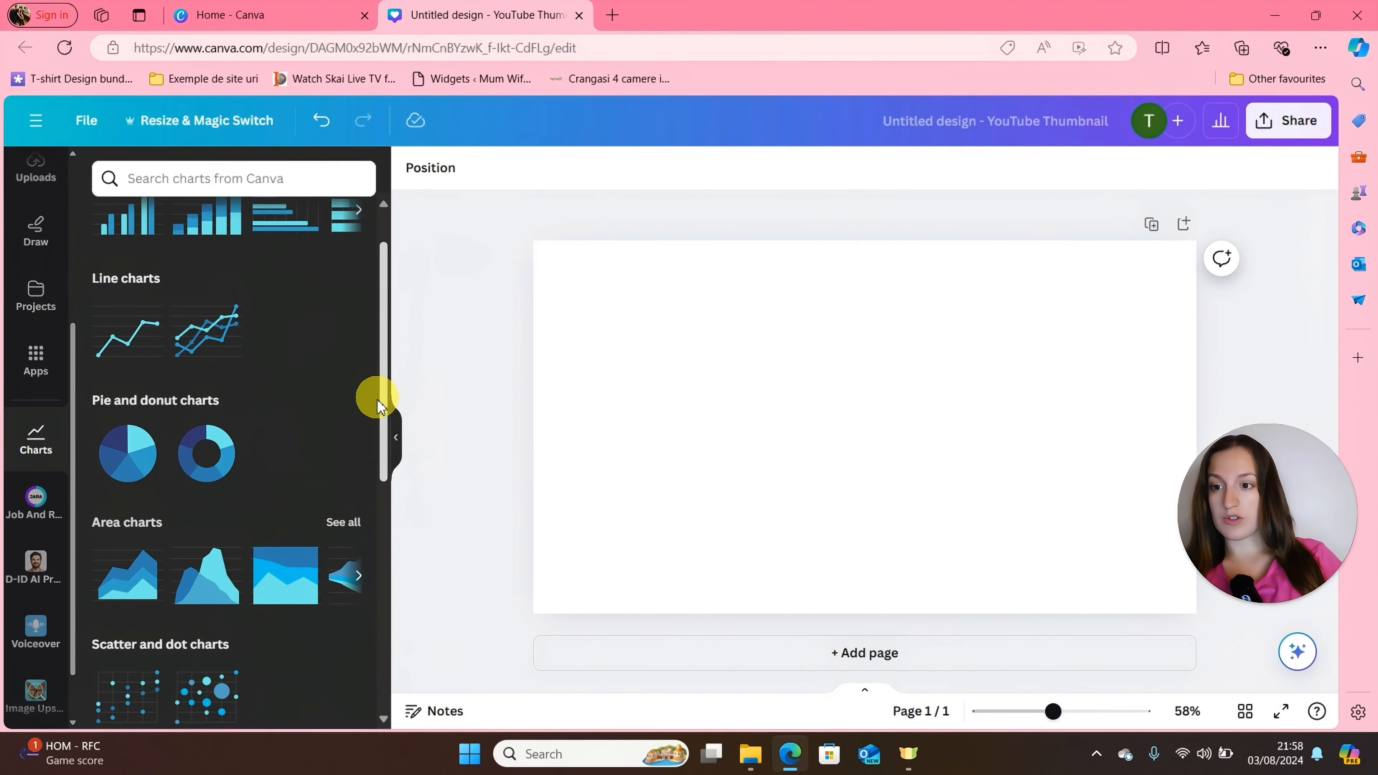
pyautogui.click(126, 423)
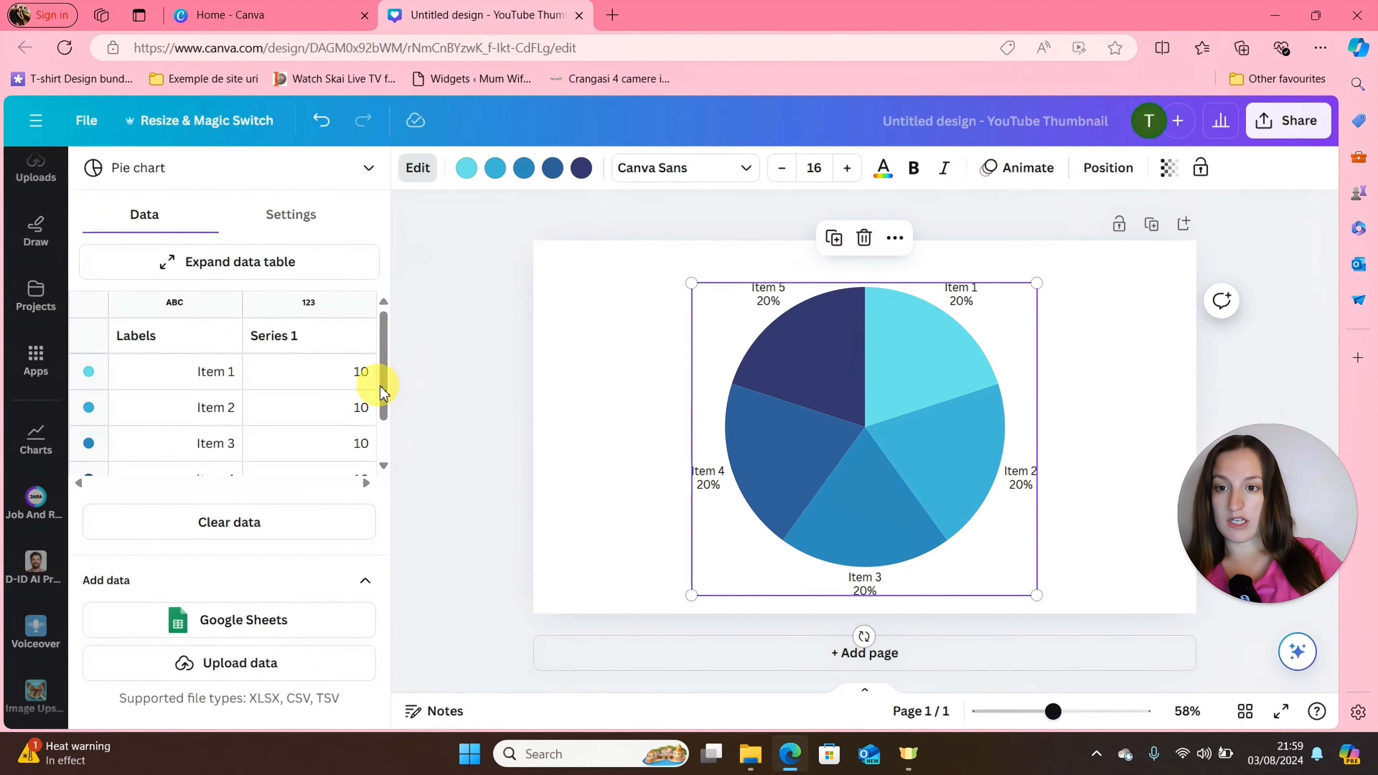
pyautogui.click(268, 524)
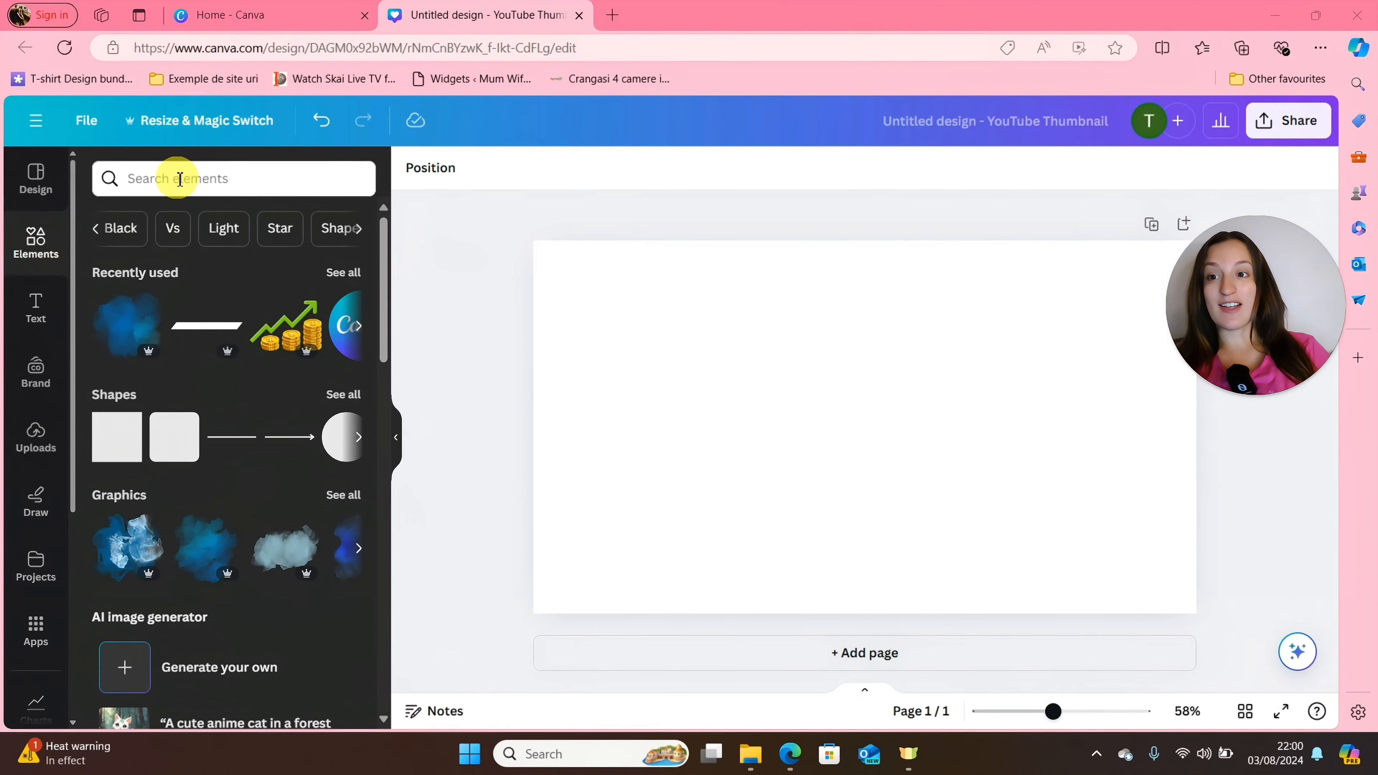
# Search the graphics for "dog walking" and add the animated hot-dog dachshund to the page.
pyautogui.click(180, 179)
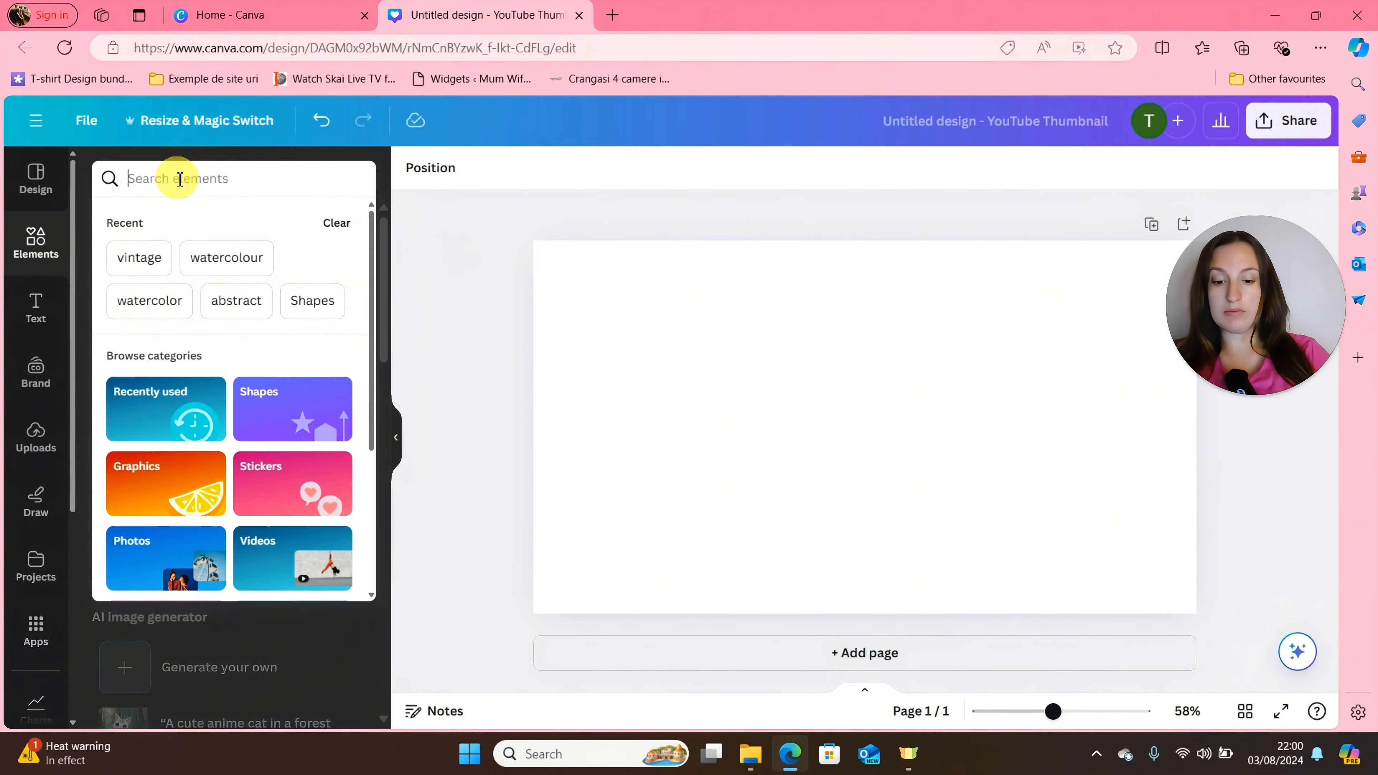
pyautogui.write('dog')
pyautogui.press('Return')
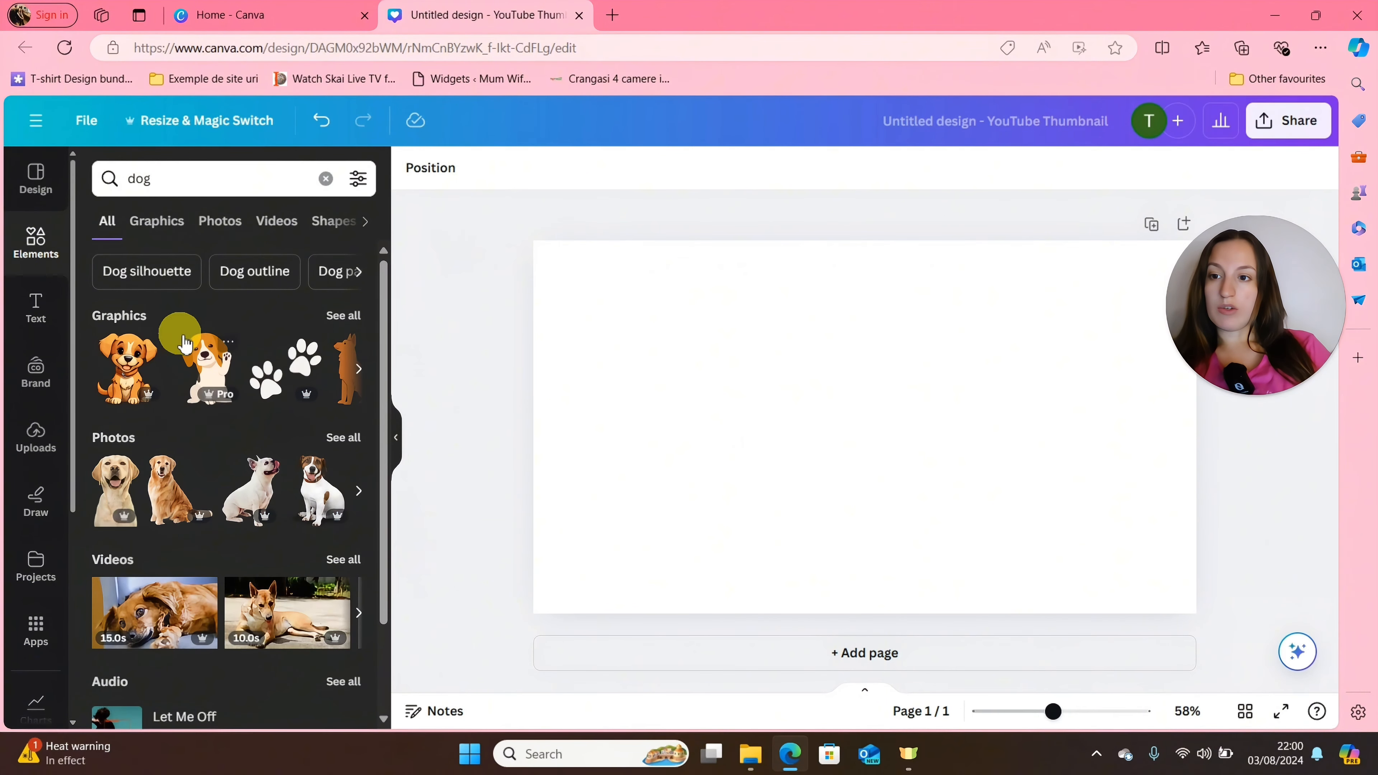
pyautogui.click(352, 314)
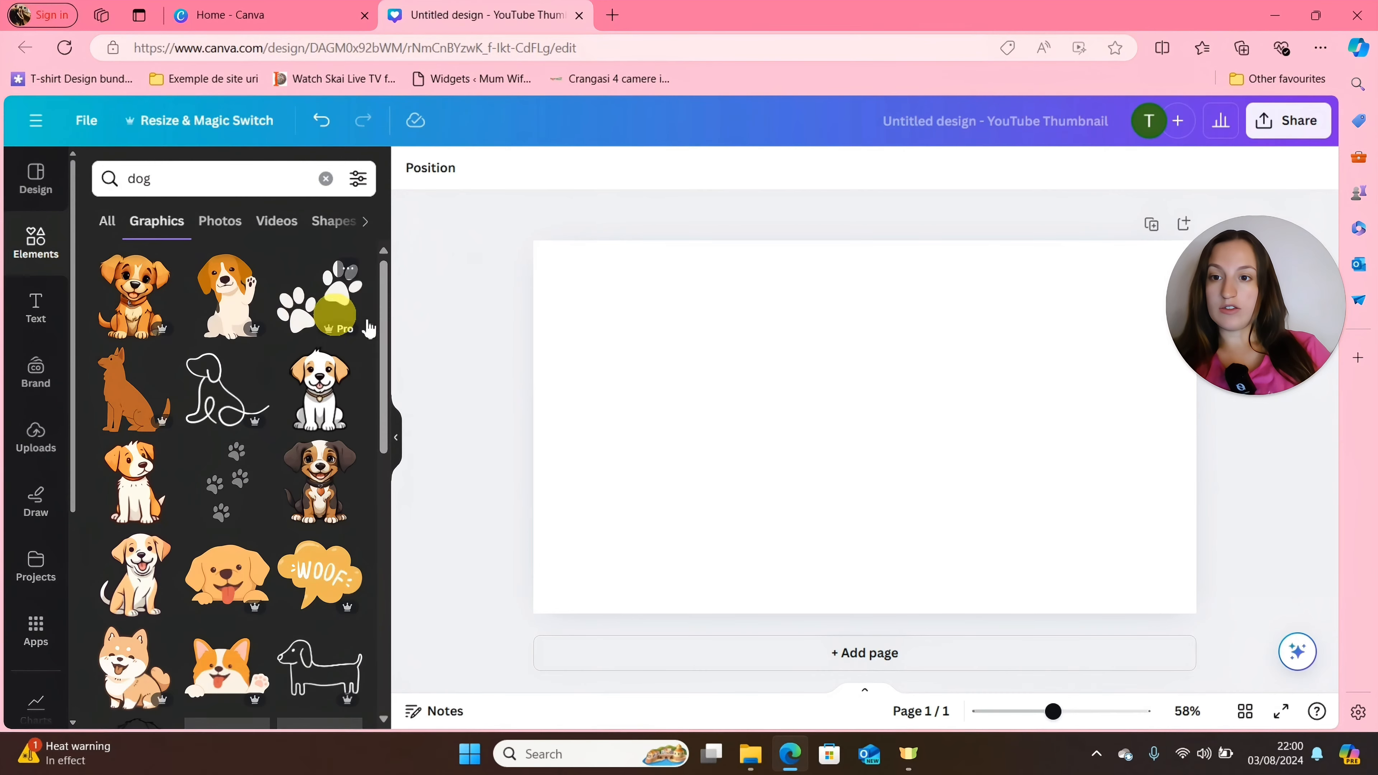
pyautogui.moveTo(383, 341); pyautogui.dragTo(414, 520)
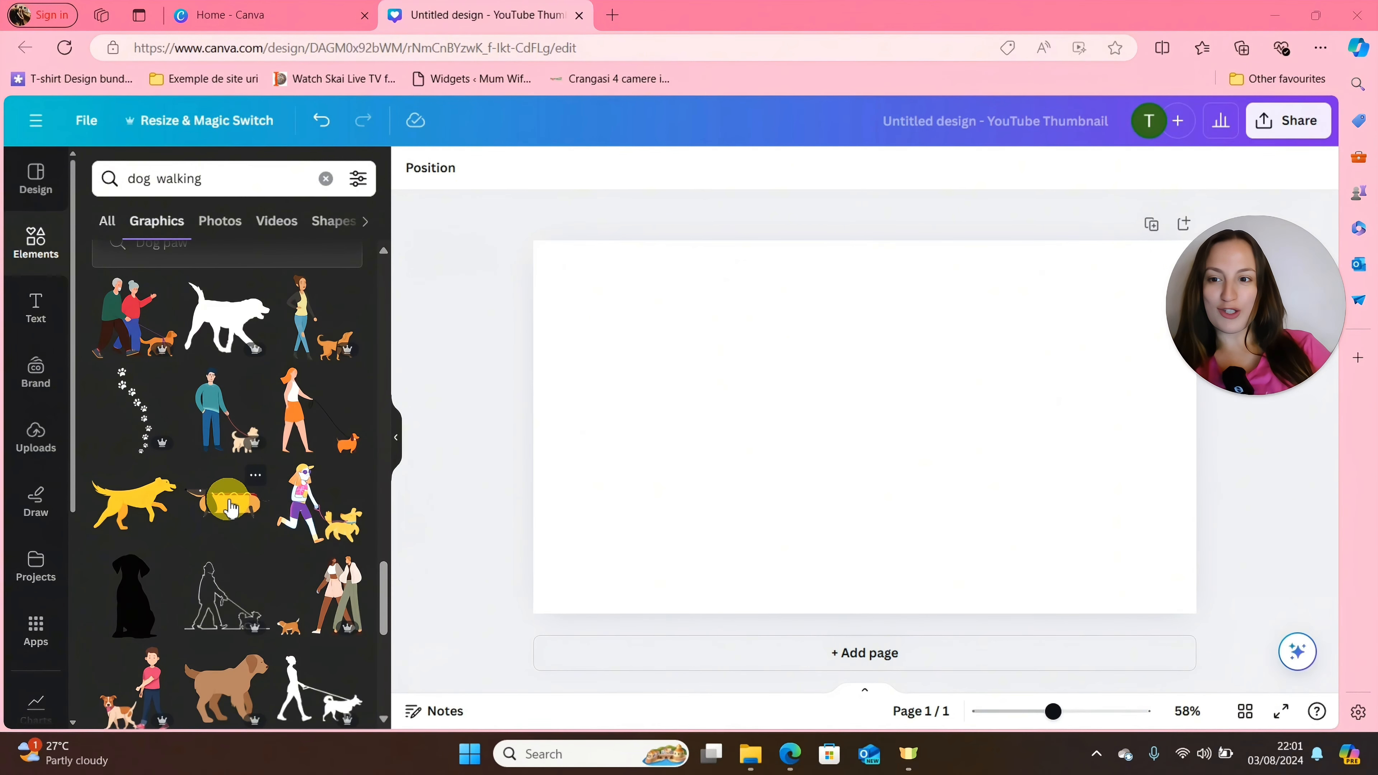
pyautogui.click(232, 510)
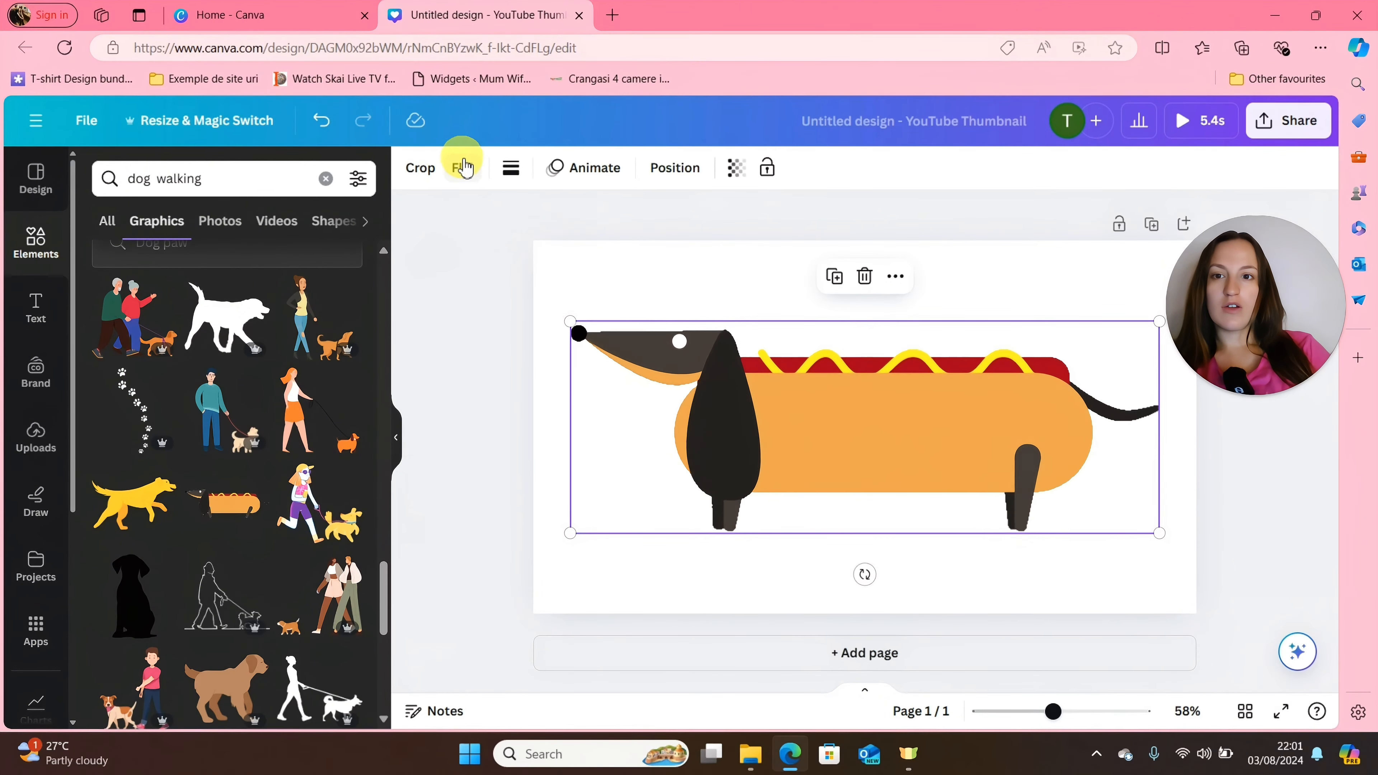
# Flip the dachshund horizontally and fit it at about 40% of the page width in the page's lower-left area.
pyautogui.click(463, 171)
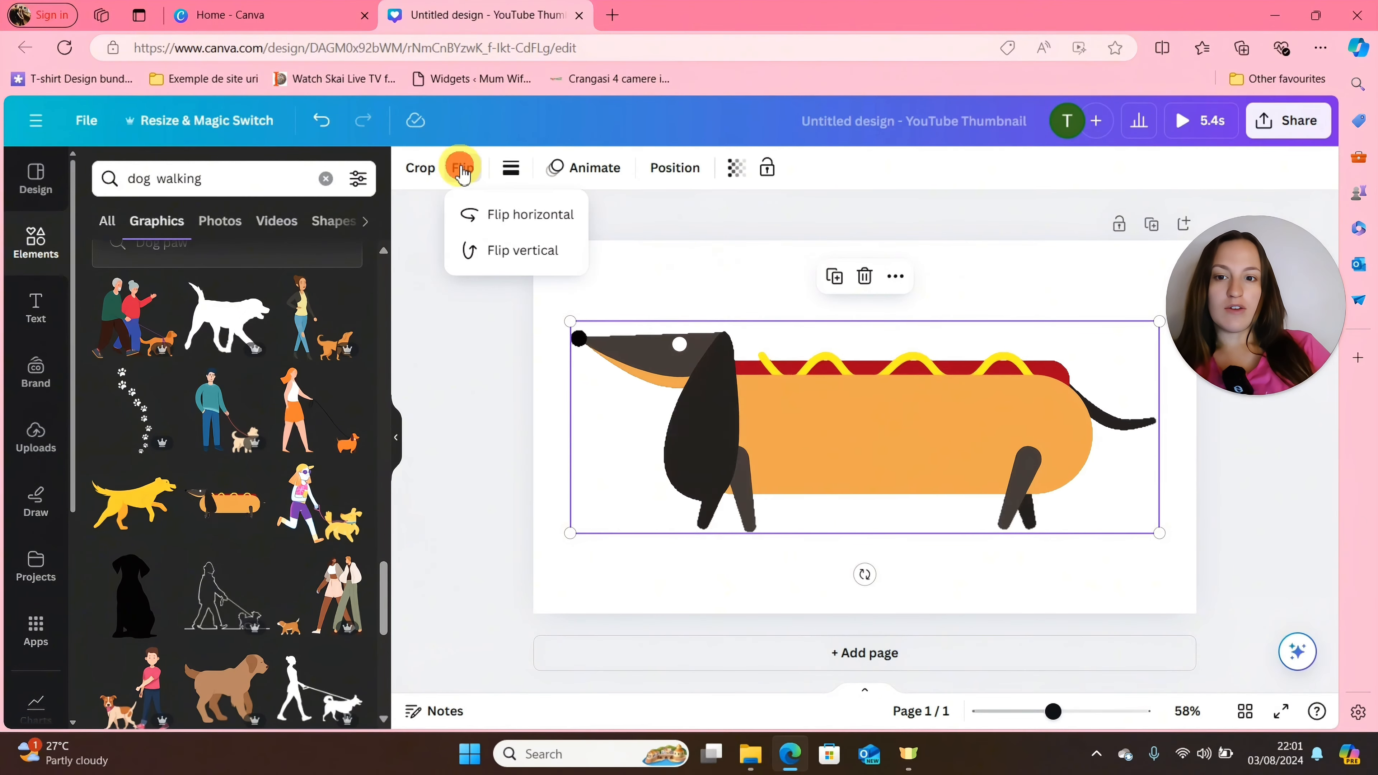
pyautogui.click(511, 217)
pyautogui.moveTo(812, 432); pyautogui.dragTo(788, 463)
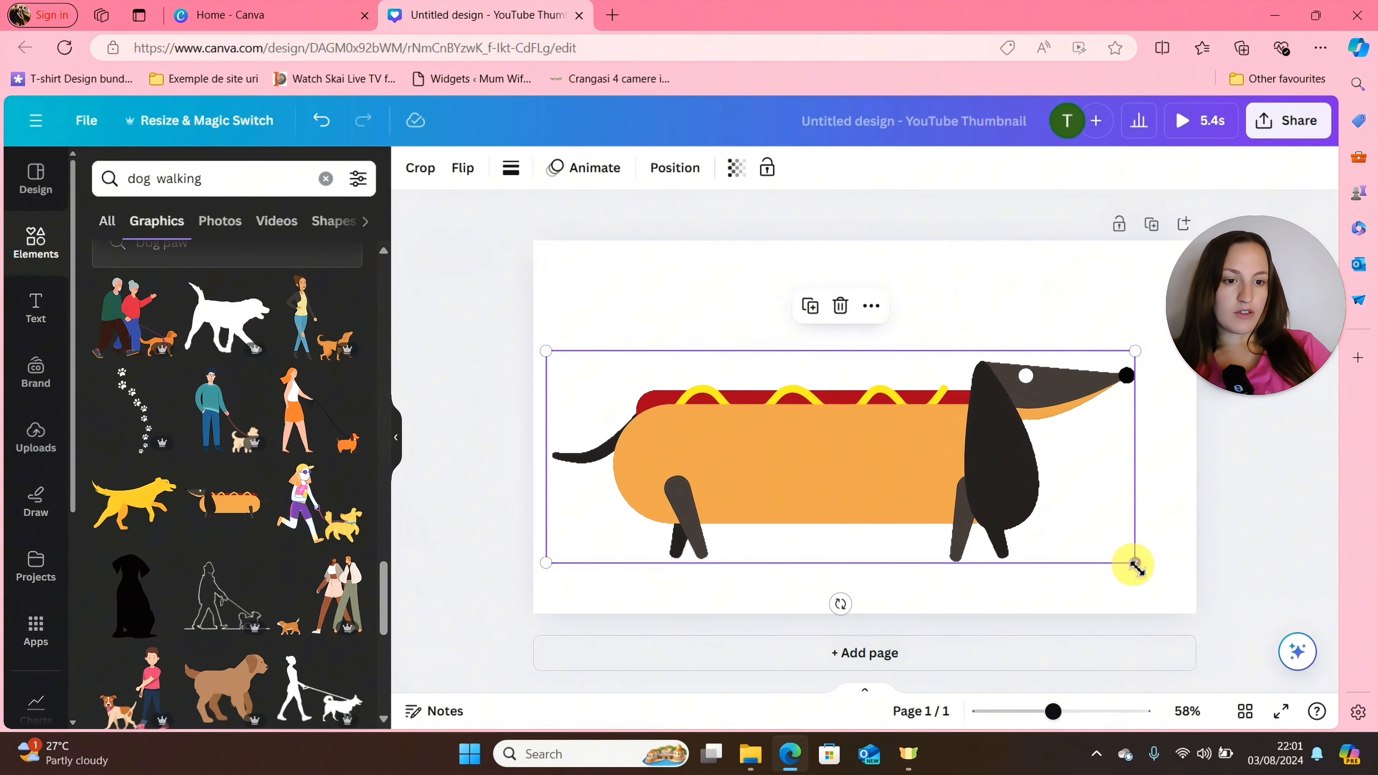
pyautogui.moveTo(1134, 563); pyautogui.dragTo(806, 446)
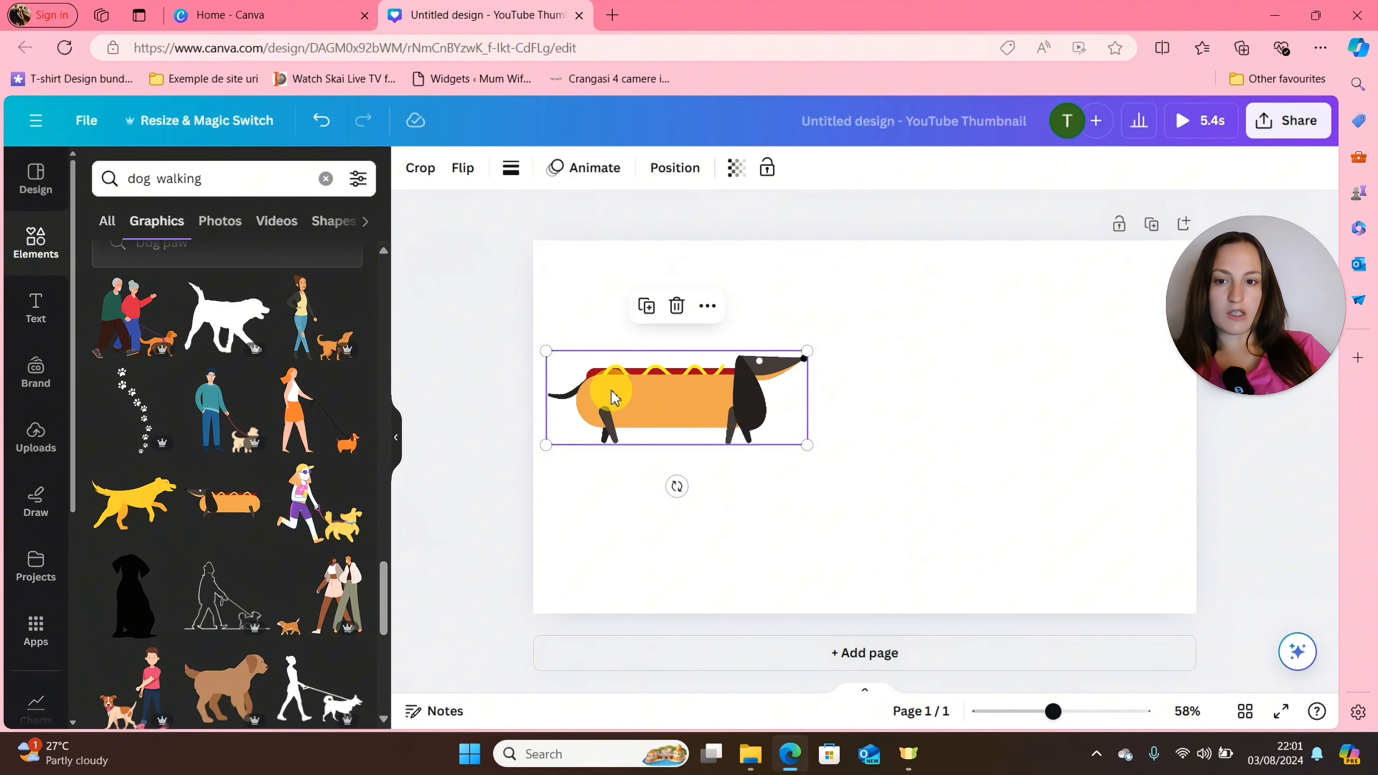
pyautogui.moveTo(612, 394); pyautogui.dragTo(631, 468)
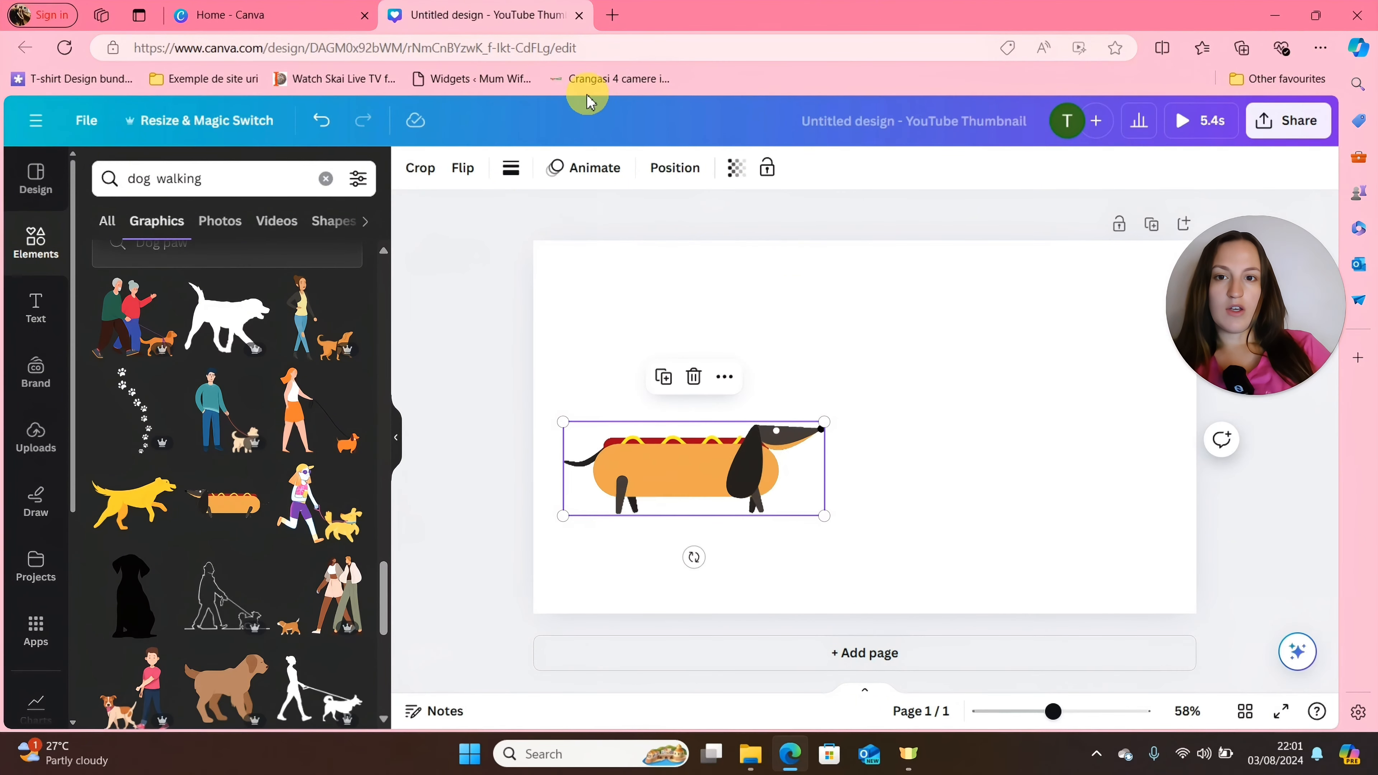
# Create a custom animation that moves the dachshund straight across and off the page's right edge, with the speed set to maximum.
pyautogui.click(586, 175)
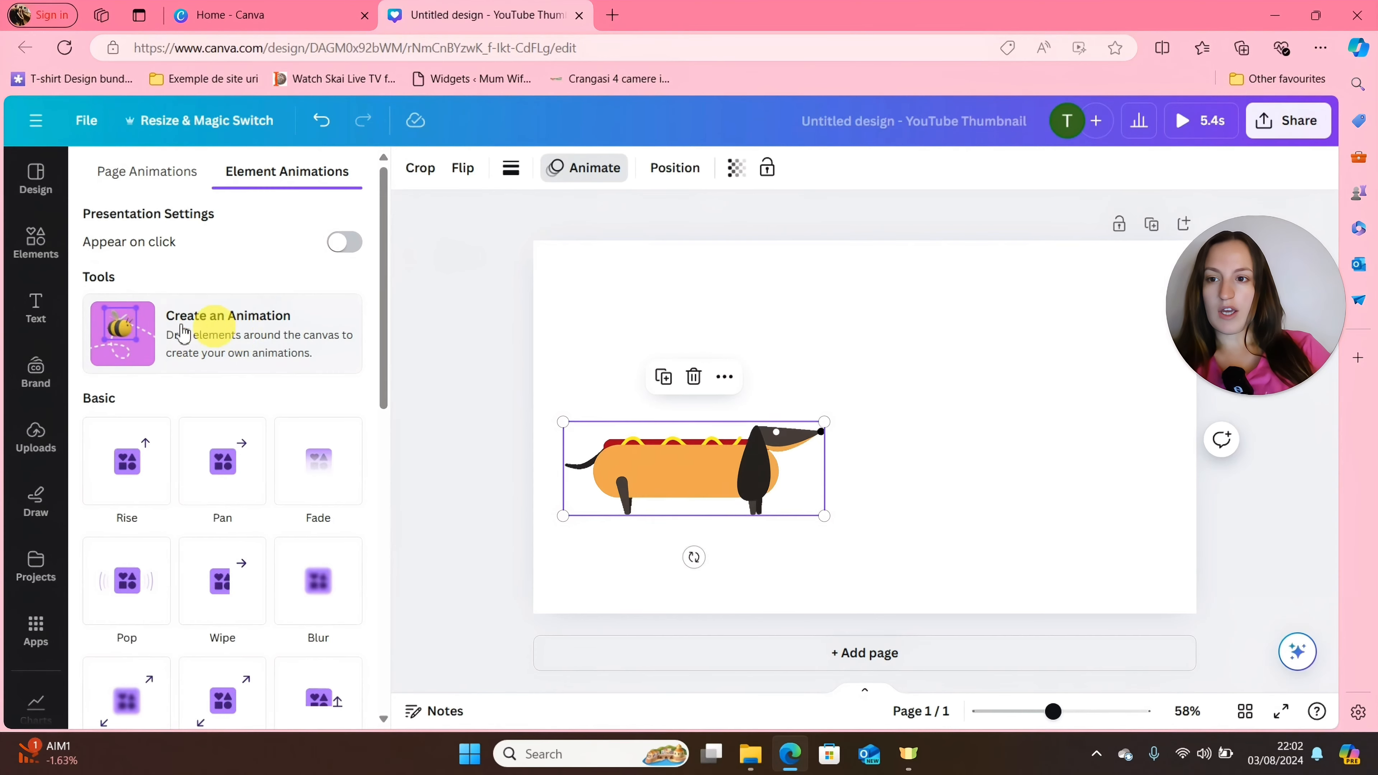
pyautogui.click(242, 342)
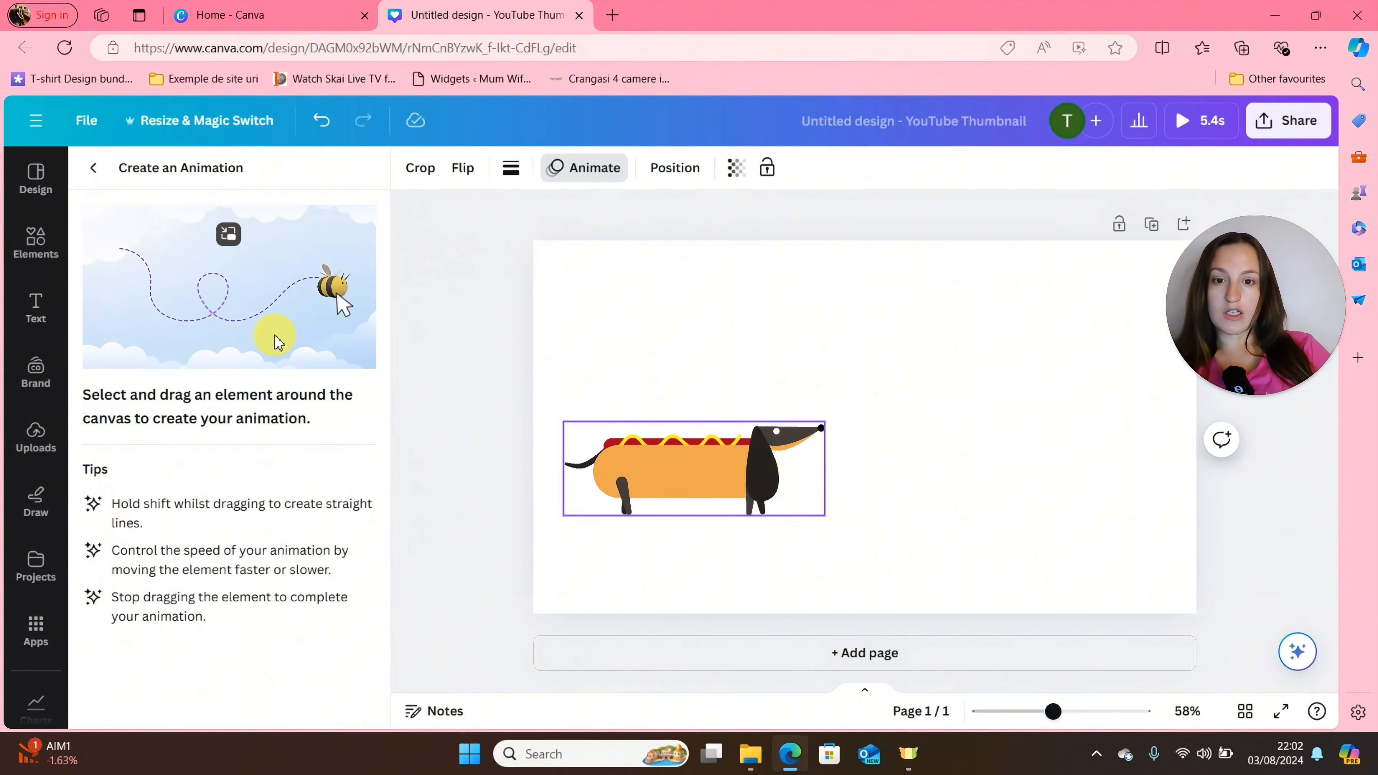
pyautogui.moveTo(636, 468); pyautogui.dragTo(636, 468)
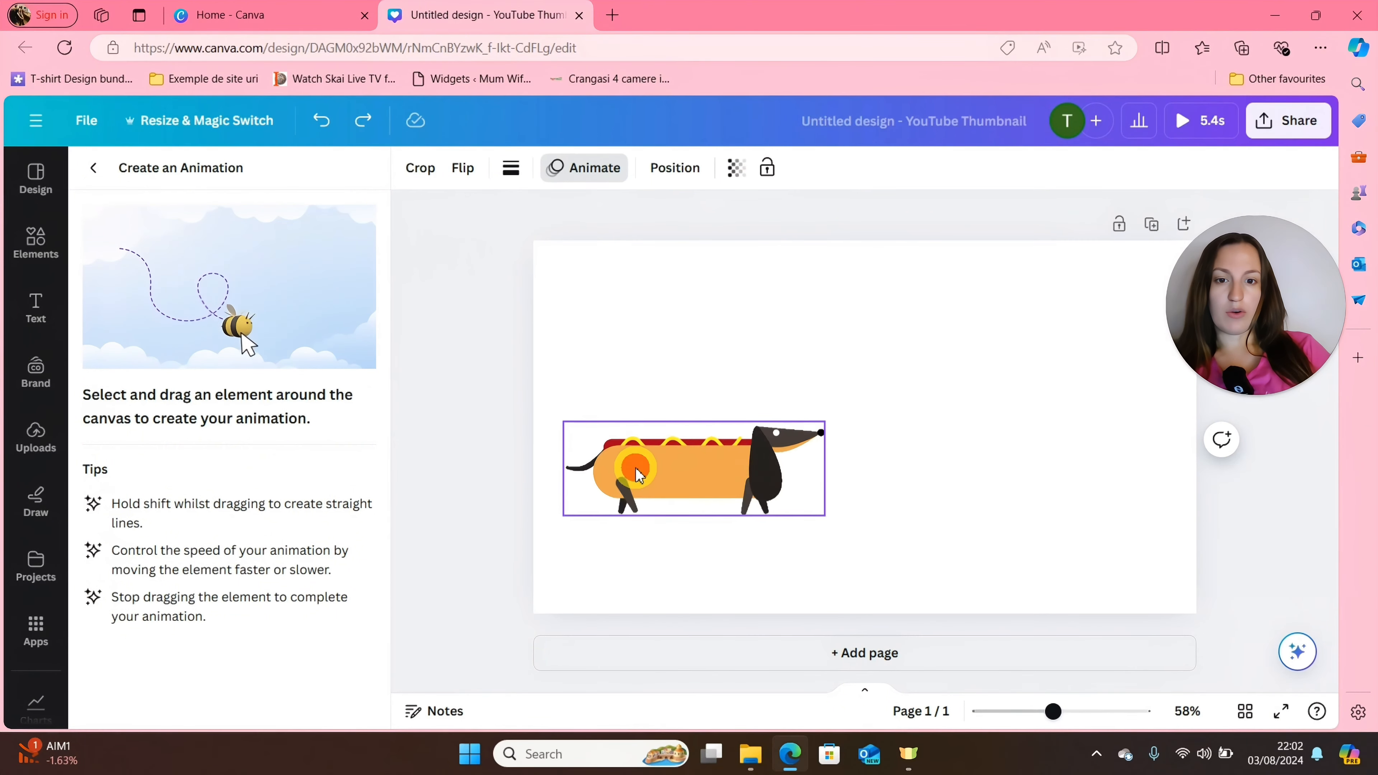
pyautogui.moveTo(724, 474); pyautogui.dragTo(1258, 473)
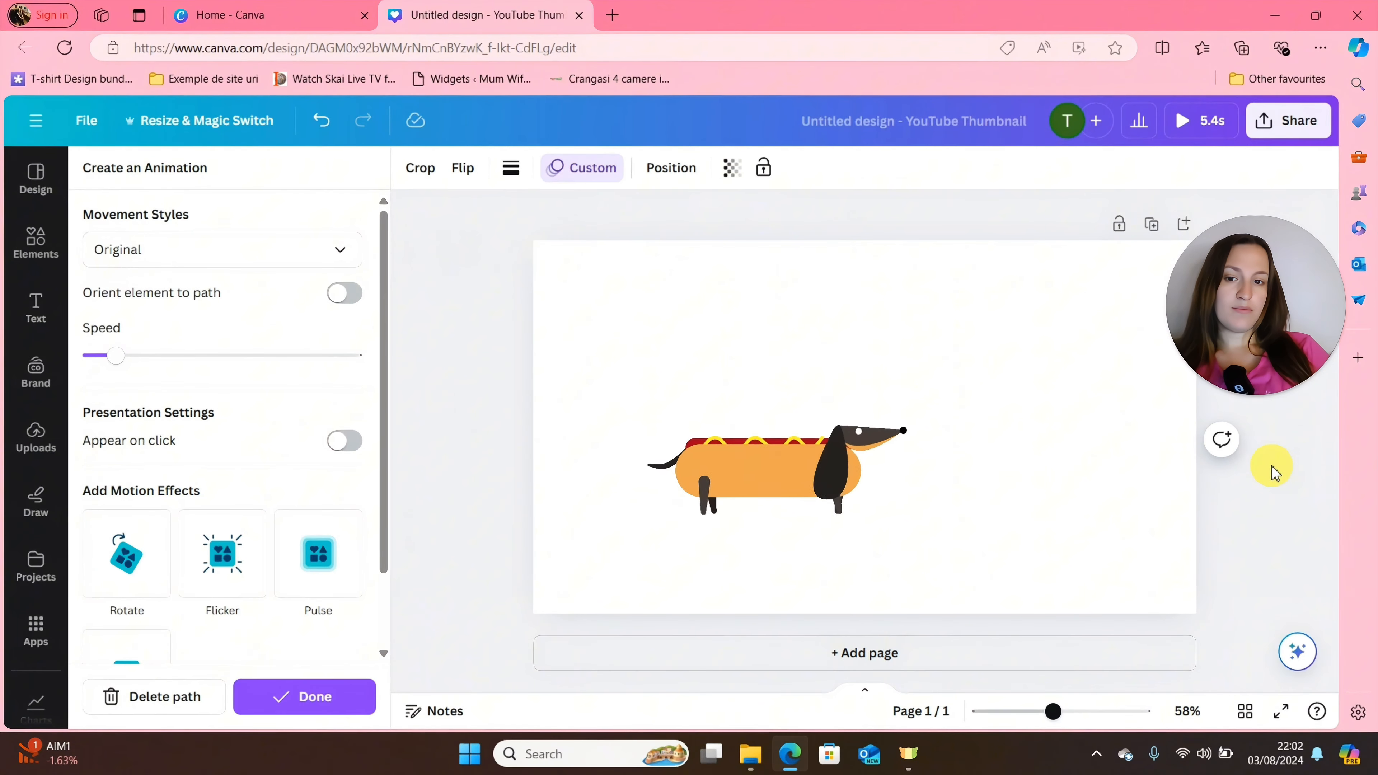
pyautogui.moveTo(111, 354); pyautogui.dragTo(387, 363)
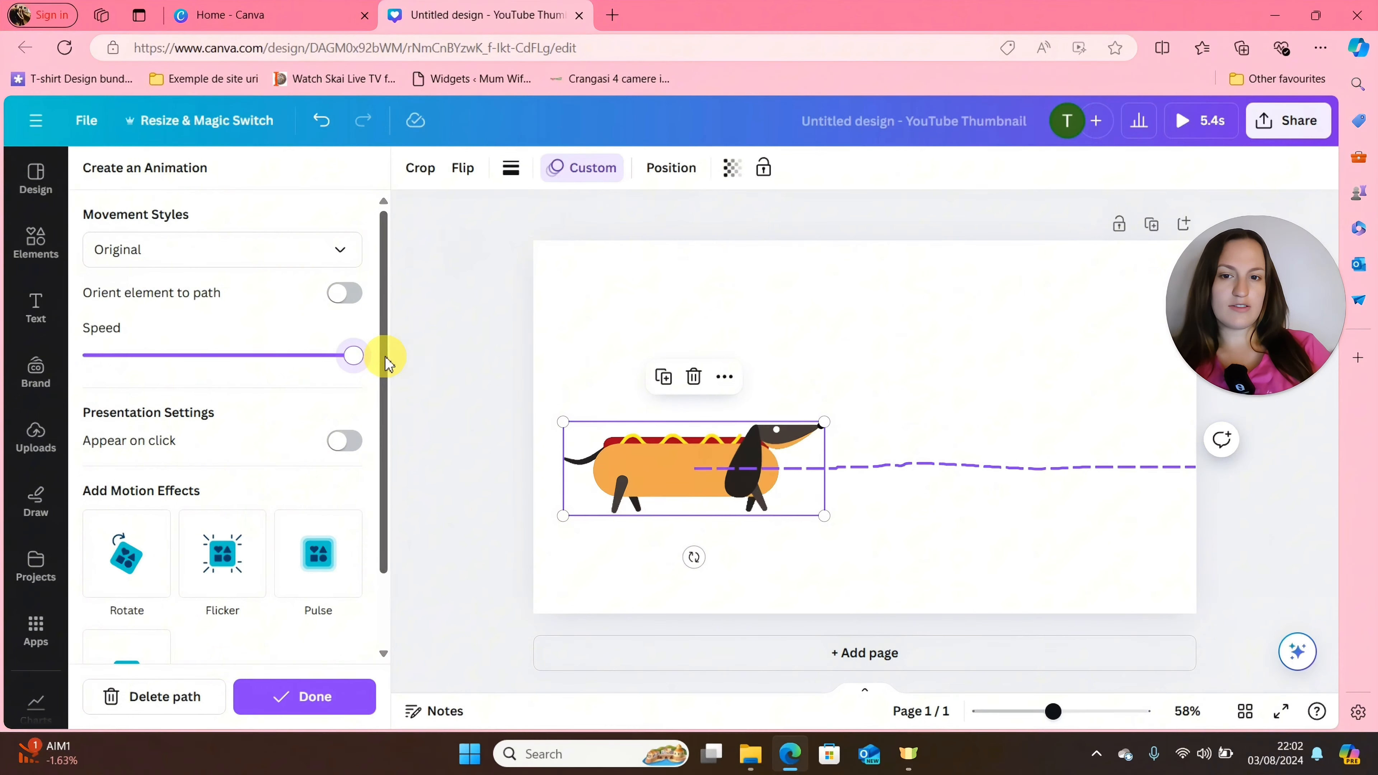
# Delete the dachshund graphic and add a heading at the page centre containing a first name.
pyautogui.click(694, 376)
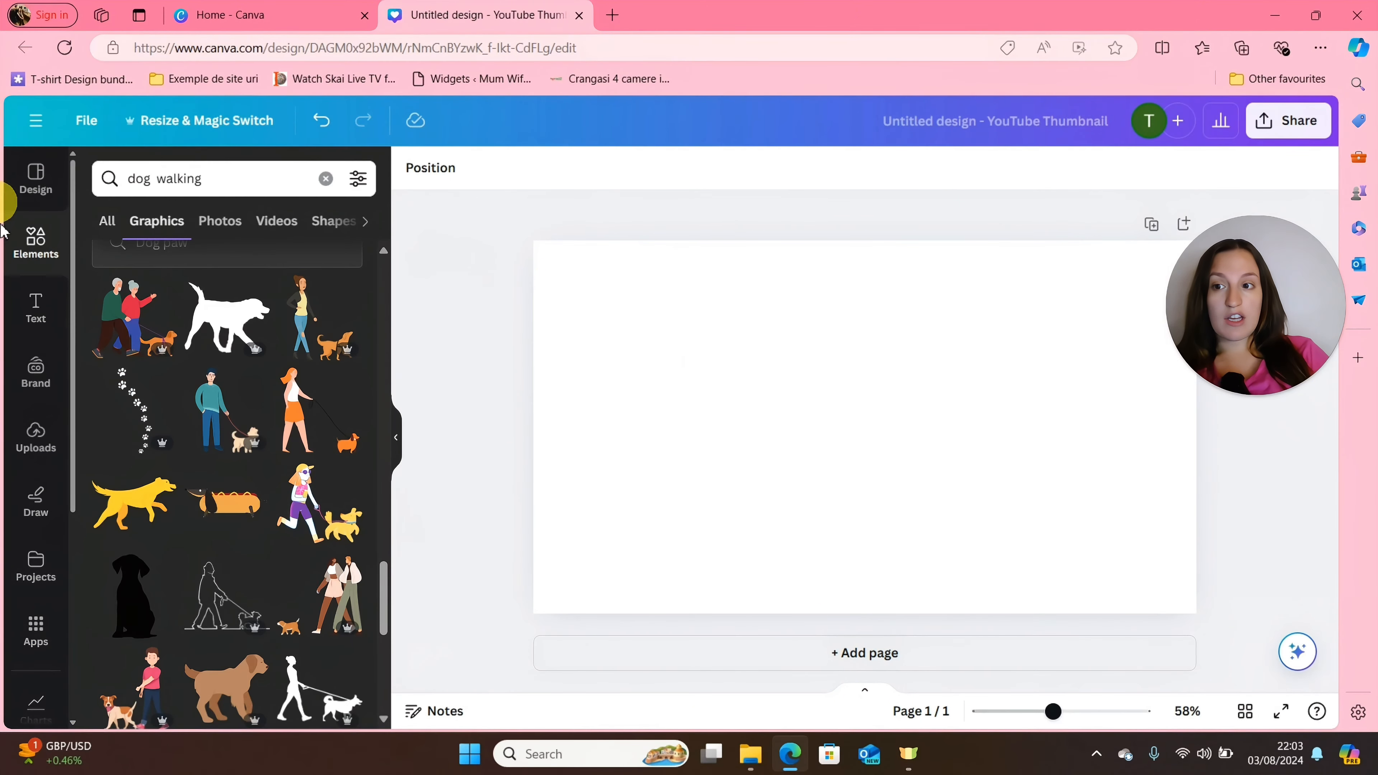
pyautogui.click(41, 320)
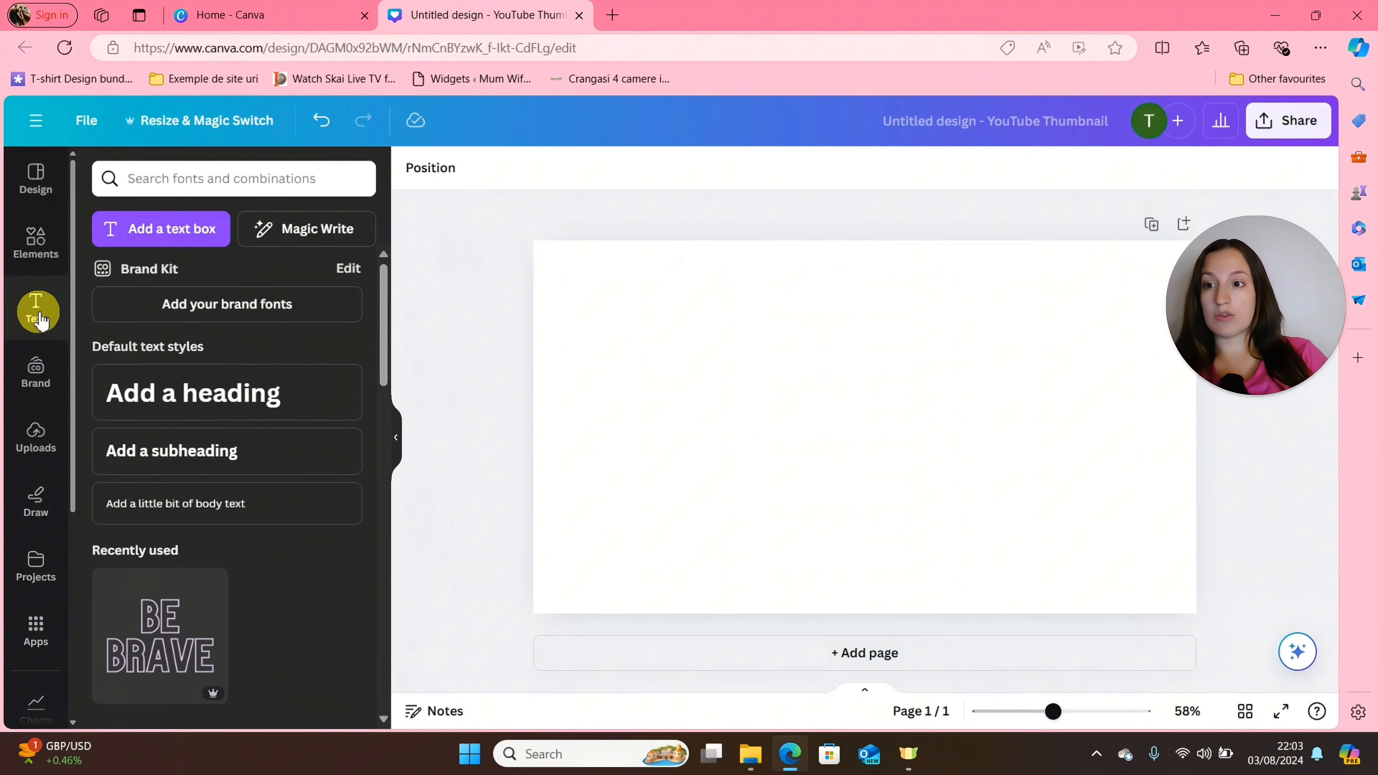
pyautogui.click(199, 231)
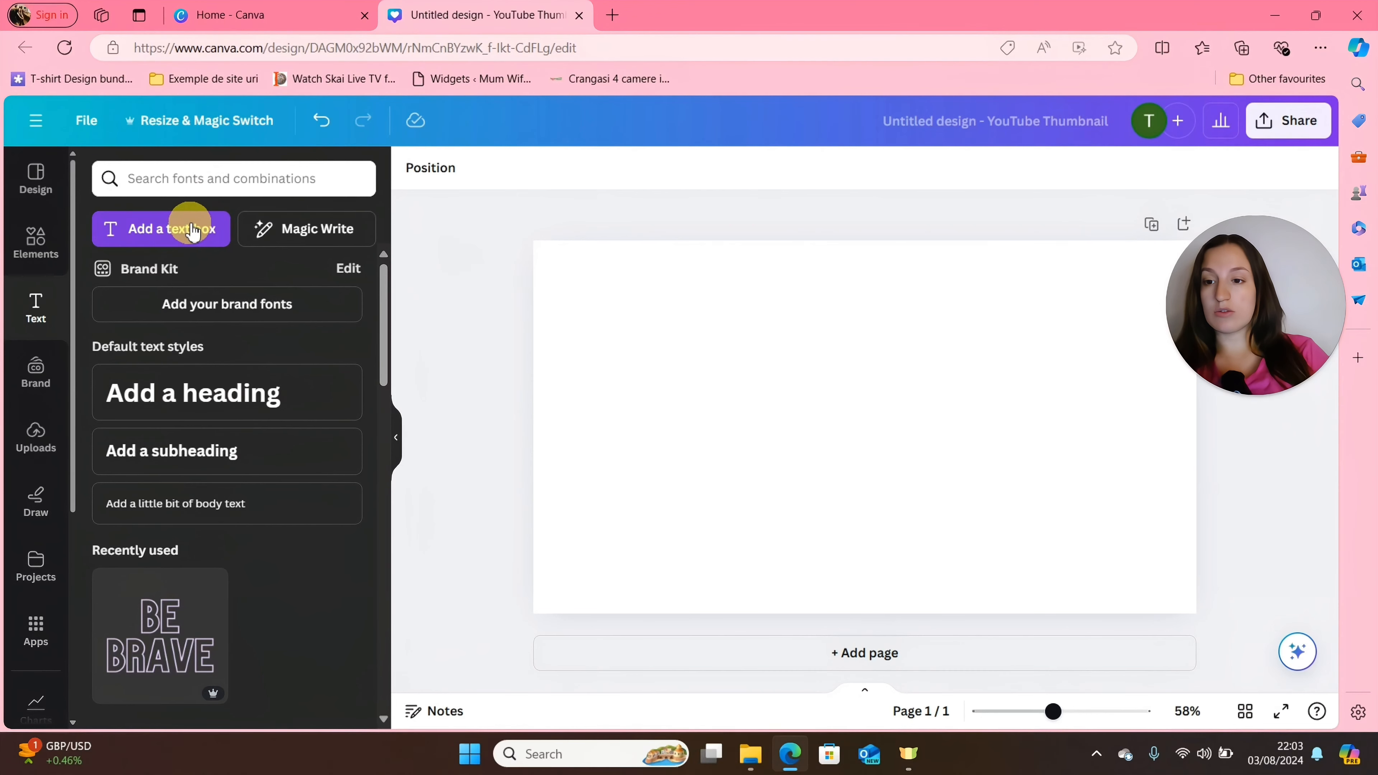
pyautogui.click(247, 393)
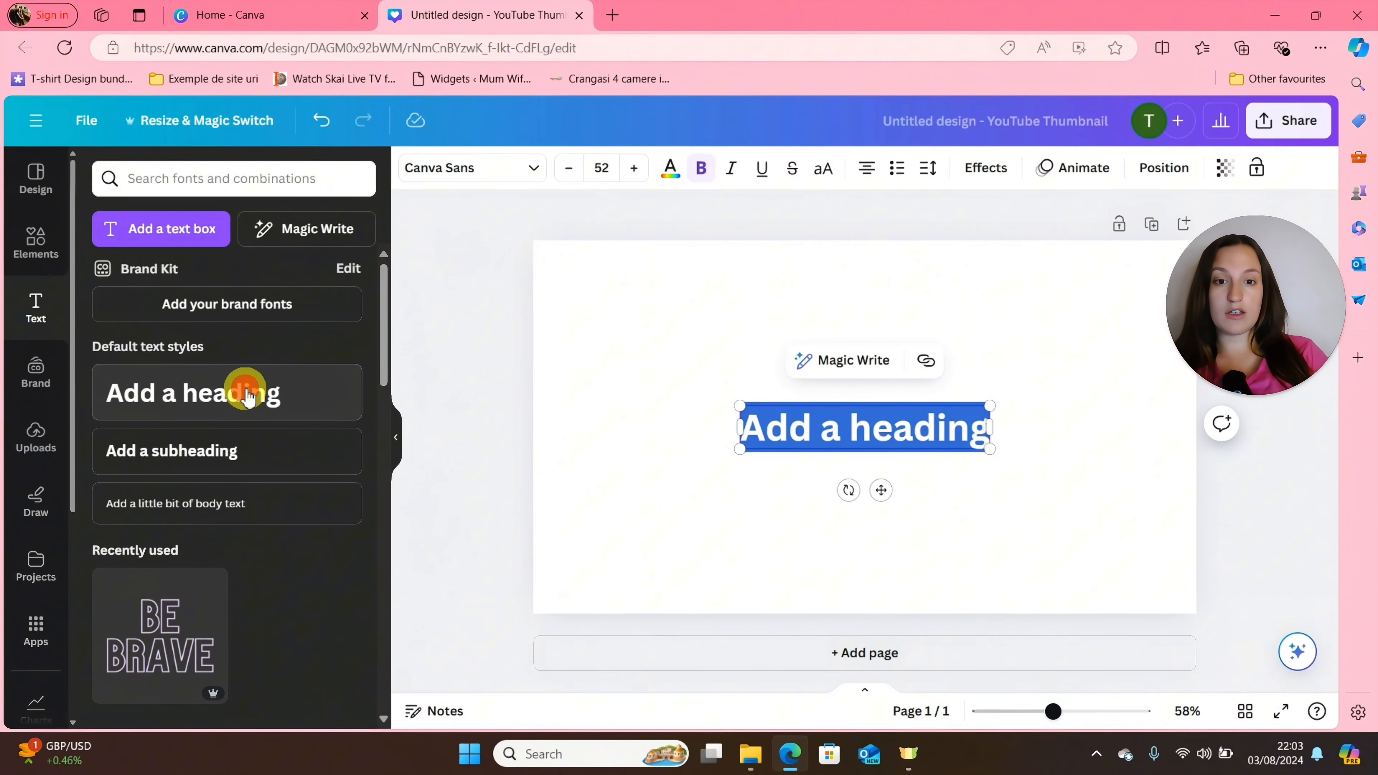
pyautogui.write('Sabrina')
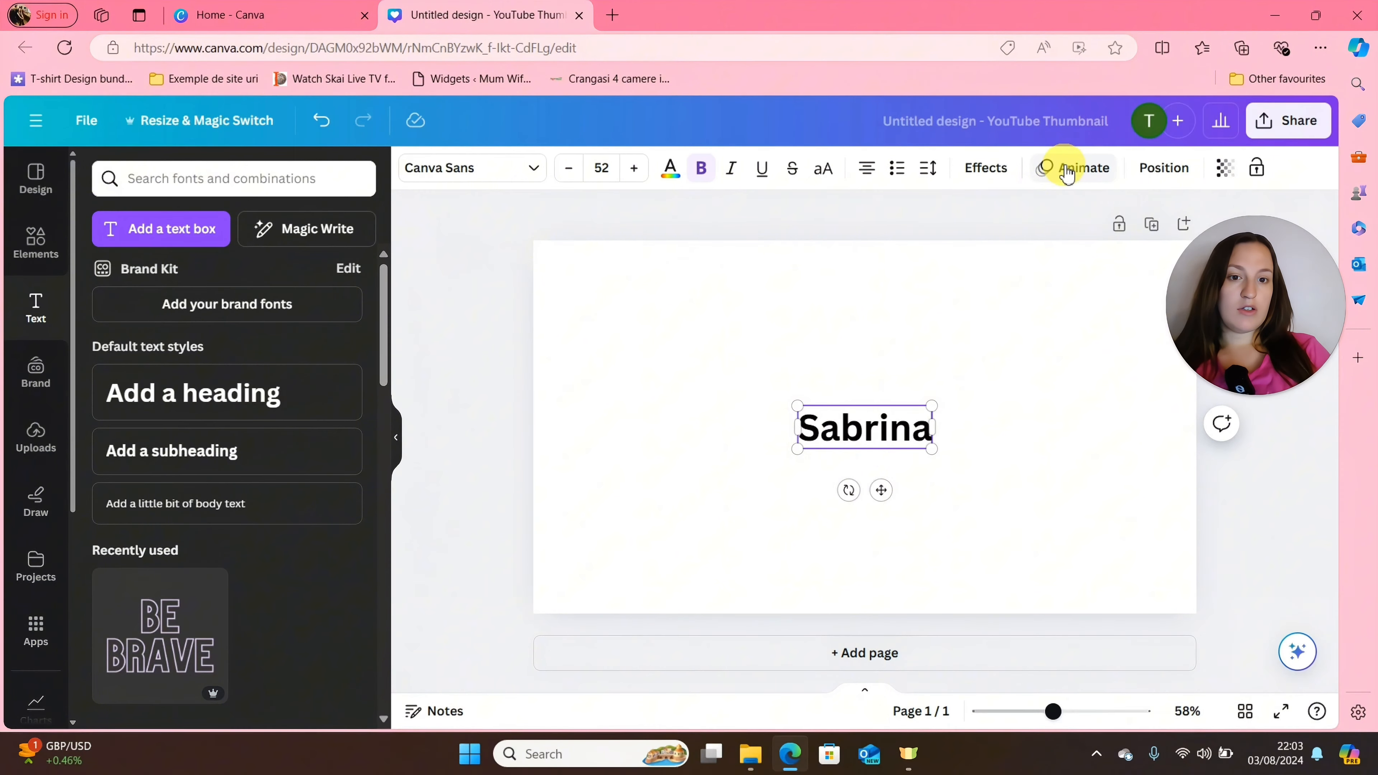
# Create a custom animation for the name heading that moves it along a short freehand path to the right.
pyautogui.click(1078, 170)
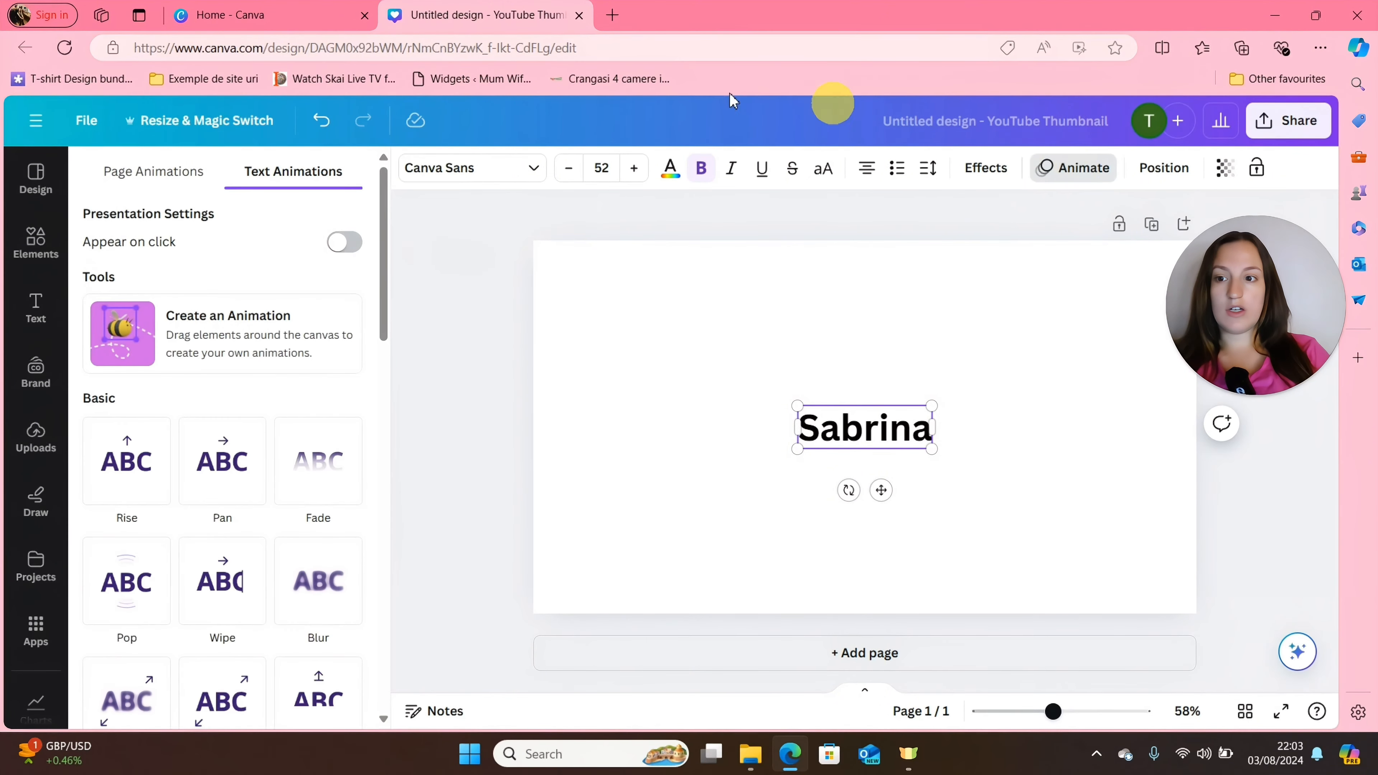
pyautogui.click(181, 337)
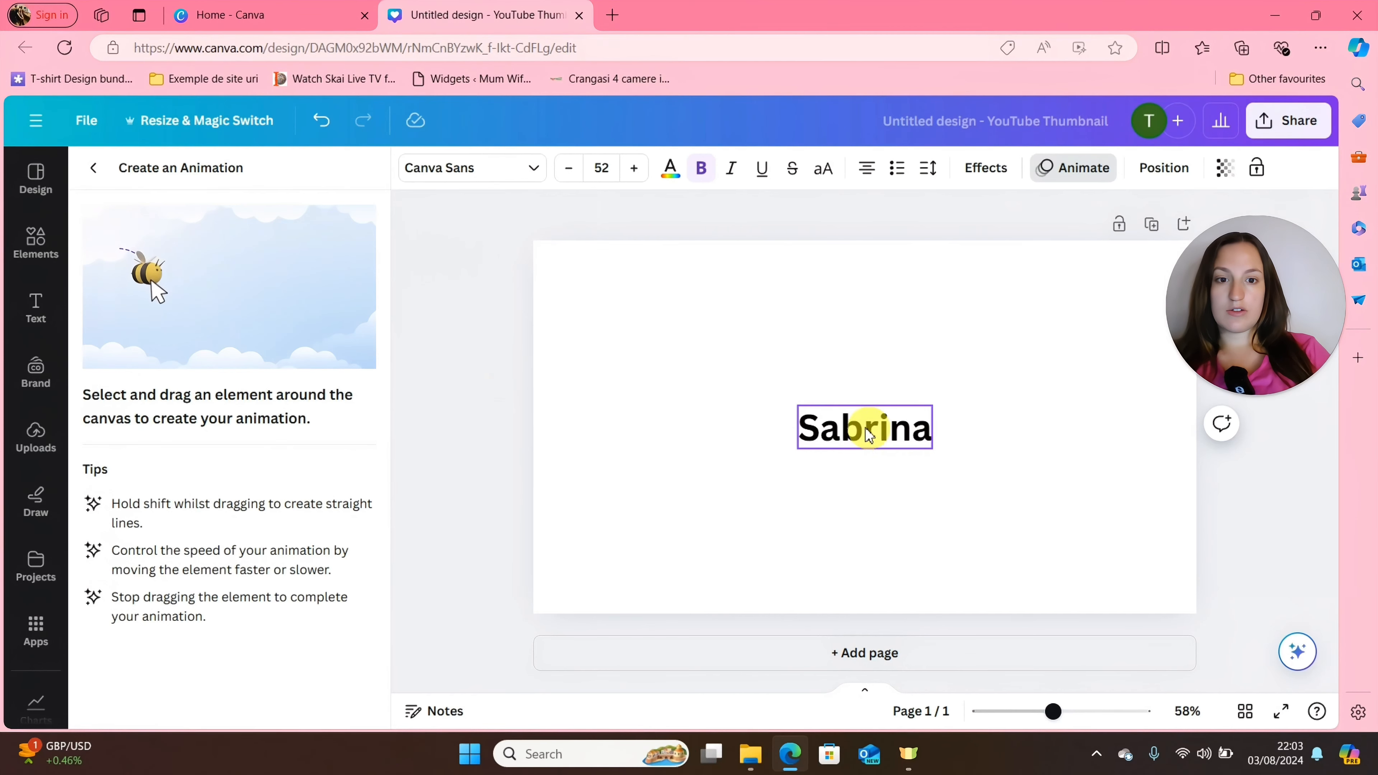
pyautogui.moveTo(866, 437)
pyautogui.mouseDown()
pyautogui.moveTo(792, 403)
pyautogui.moveTo(746, 363)
pyautogui.moveTo(694, 373)
pyautogui.moveTo(710, 473)
pyautogui.moveTo(696, 523)
pyautogui.moveTo(661, 536)
pyautogui.moveTo(943, 492)
pyautogui.moveTo(1012, 515)
pyautogui.moveTo(966, 309)
pyautogui.moveTo(638, 294)
pyautogui.moveTo(835, 261)
pyautogui.moveTo(963, 265)
pyautogui.moveTo(1081, 285)
pyautogui.moveTo(1190, 330)
pyautogui.moveTo(1102, 547)
pyautogui.moveTo(980, 577)
pyautogui.moveTo(687, 566)
pyautogui.moveTo(619, 402)
pyautogui.moveTo(625, 261)
pyautogui.moveTo(950, 439)
pyautogui.mouseUp()
pyautogui.moveTo(932, 392)
pyautogui.mouseDown()
pyautogui.moveTo(758, 351)
pyautogui.moveTo(803, 479)
pyautogui.moveTo(886, 265)
pyautogui.moveTo(828, 422)
pyautogui.moveTo(977, 448)
pyautogui.mouseUp()
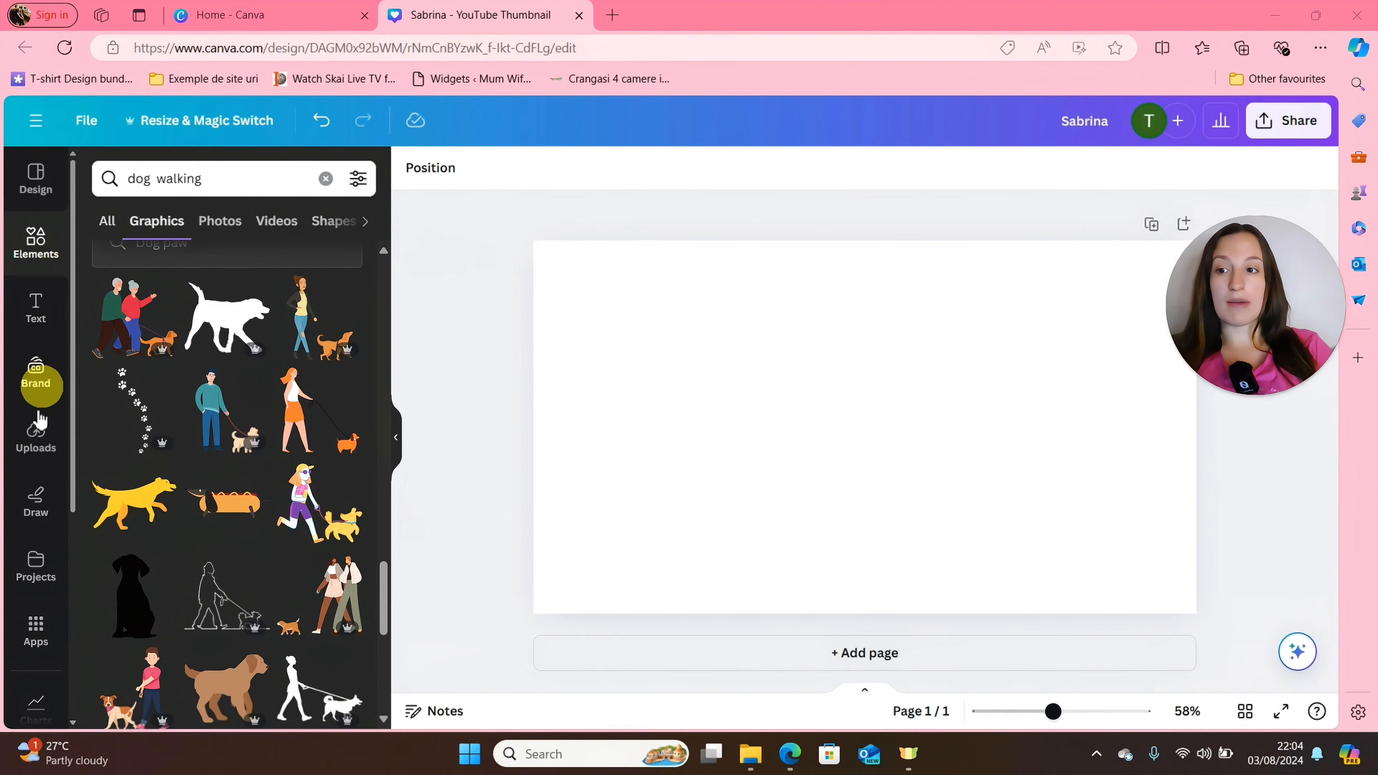
# Add the uploaded landscape photo of the woman holding a microphone to the page and remove its background.
pyautogui.click(37, 443)
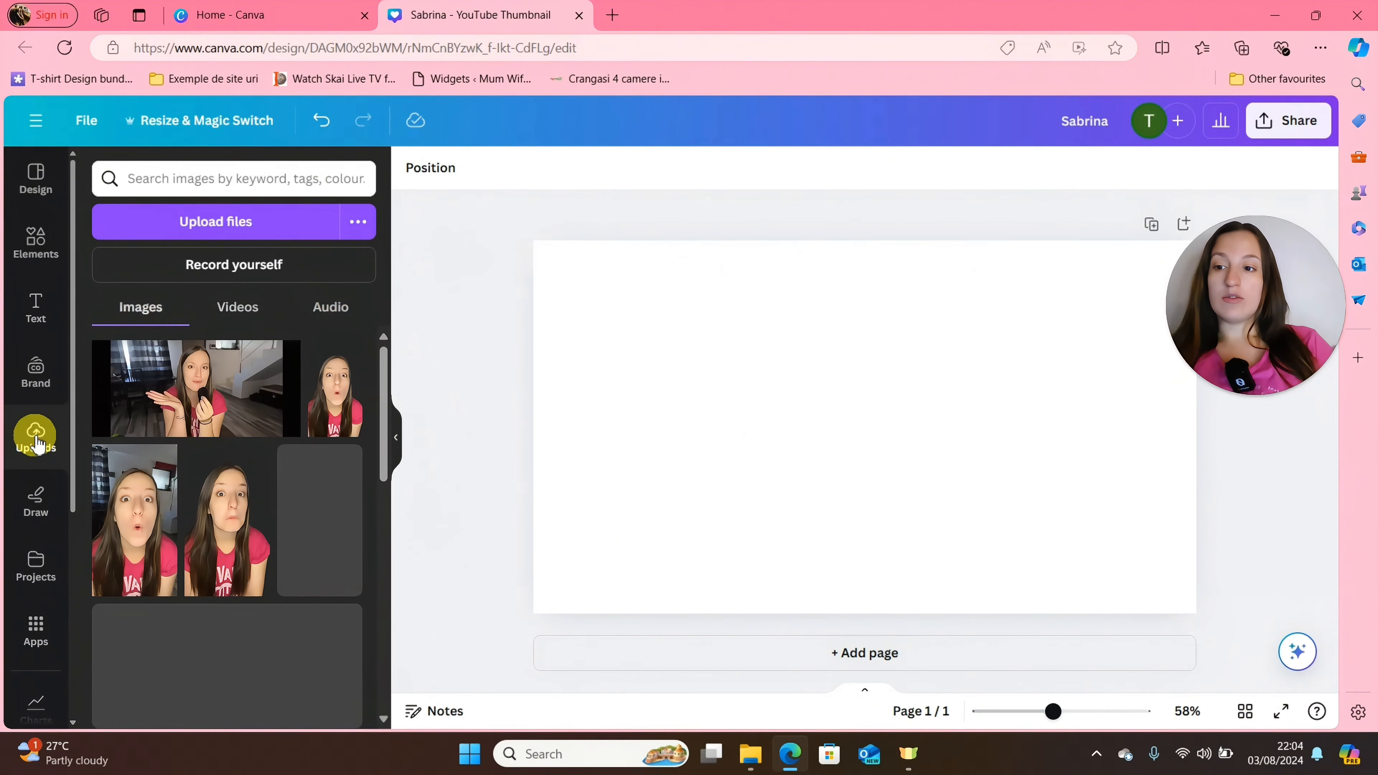
pyautogui.click(177, 383)
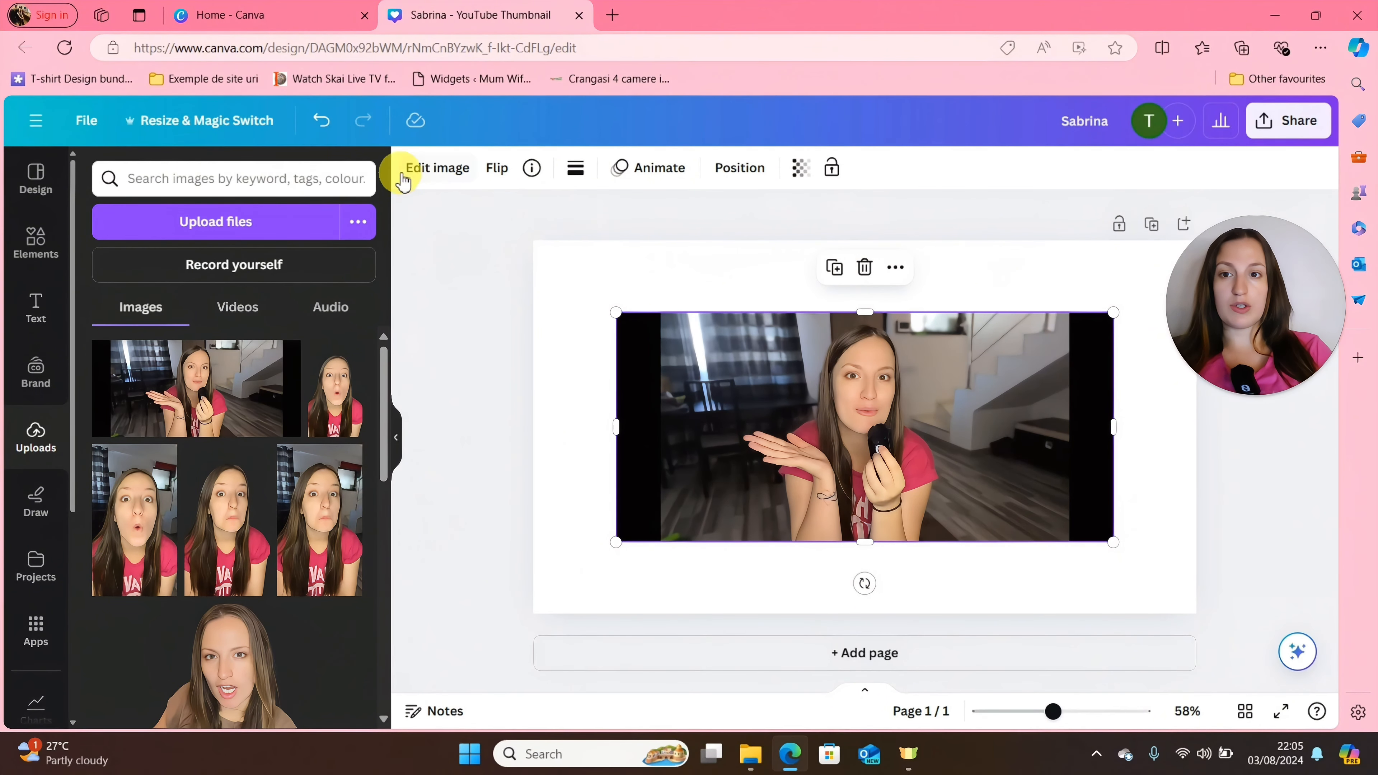
pyautogui.click(438, 169)
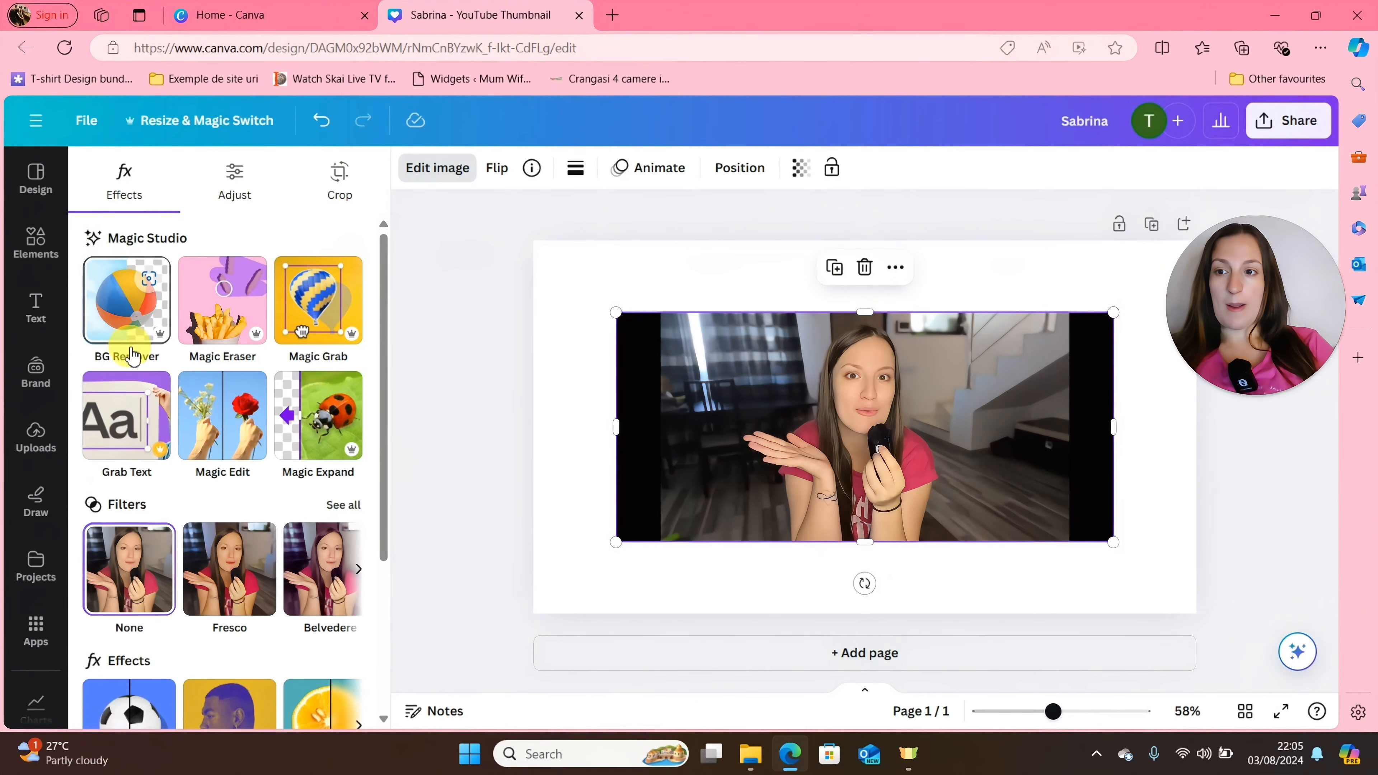
pyautogui.click(125, 308)
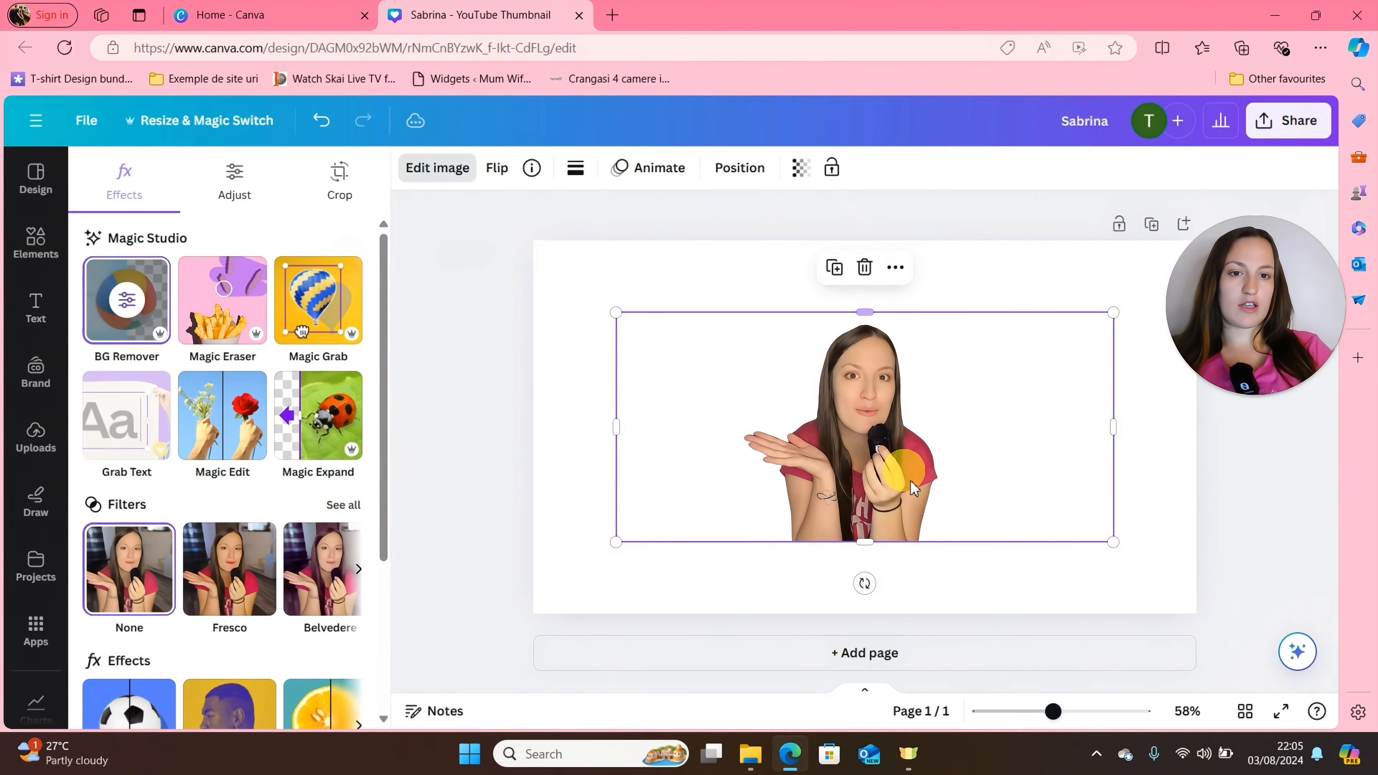
# Enlarge the cut-out photo to nearly the full page width and shift it slightly to the right.
pyautogui.moveTo(620, 545); pyautogui.dragTo(539, 585)
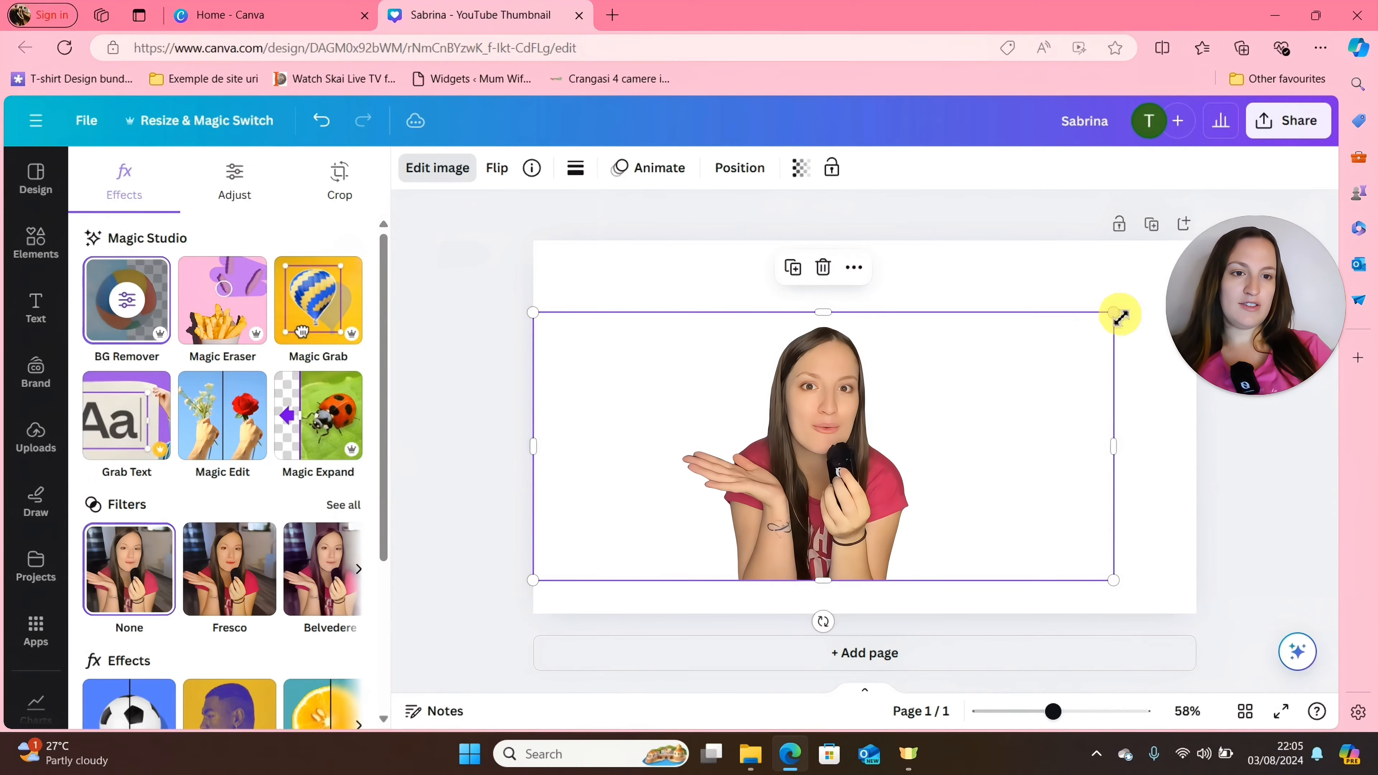
pyautogui.moveTo(1115, 315); pyautogui.dragTo(1181, 281)
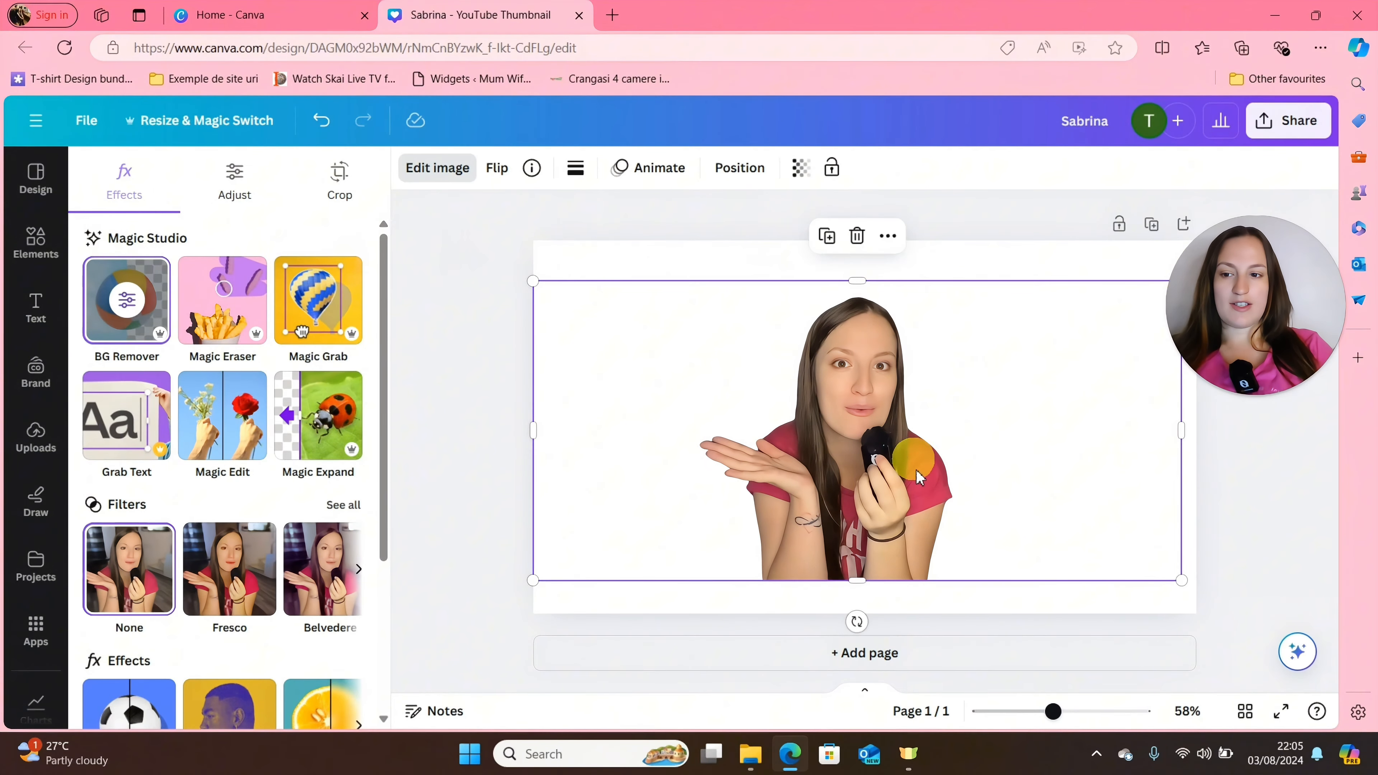
pyautogui.moveTo(915, 482)
pyautogui.mouseDown()
pyautogui.moveTo(915, 423)
pyautogui.moveTo(930, 484)
pyautogui.mouseUp()
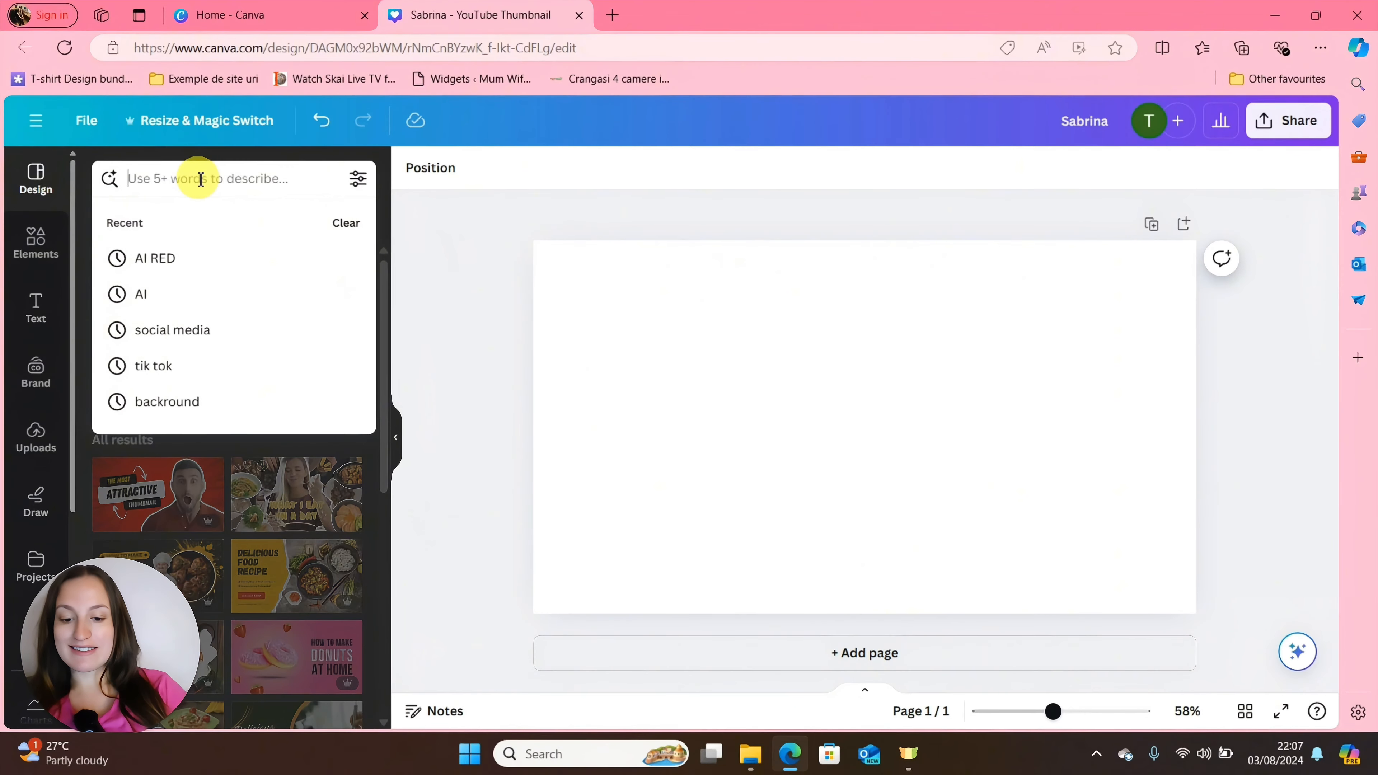
# Search the design templates for "quote instagram posts" and apply the Brown Paper Daily Photo Quote template.
pyautogui.write('instar')
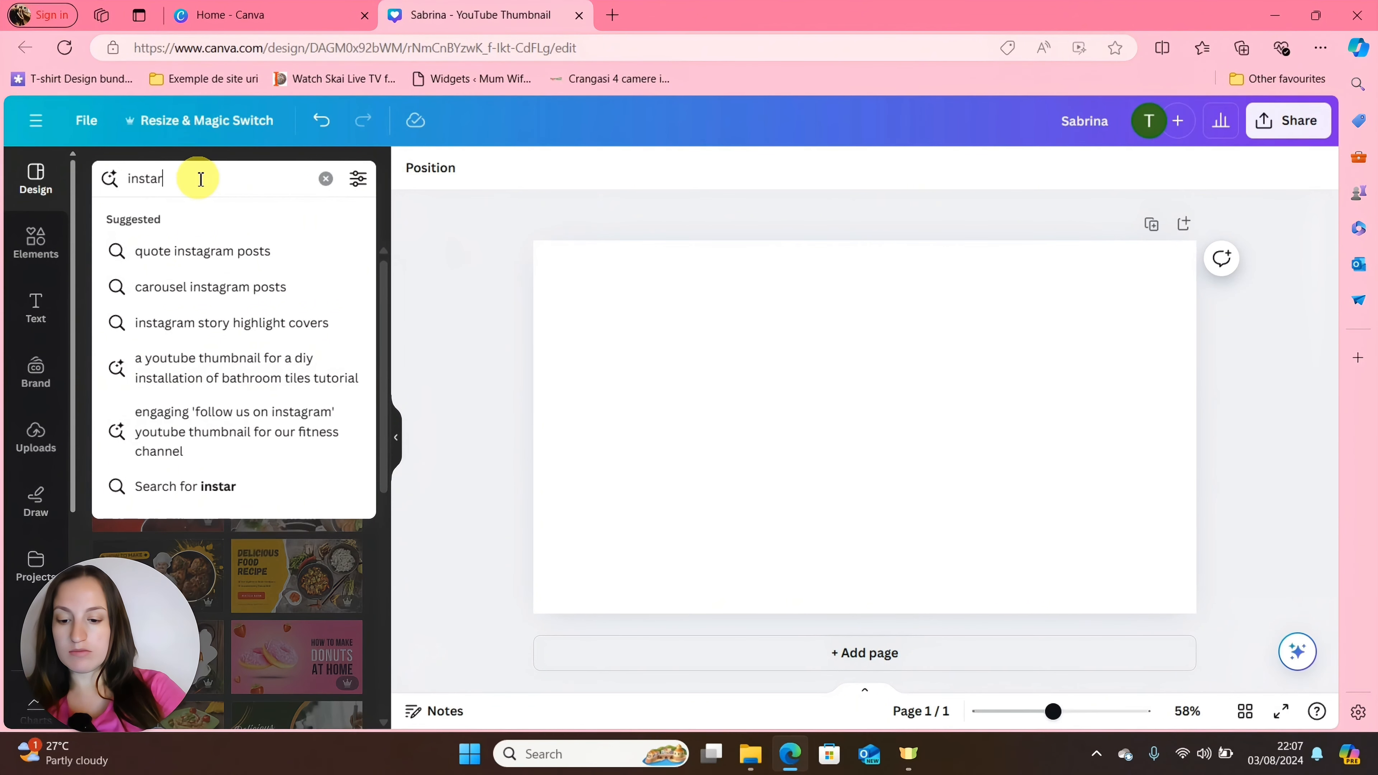
pyautogui.press('BackSpace')
pyautogui.write('gra')
pyautogui.click(202, 251)
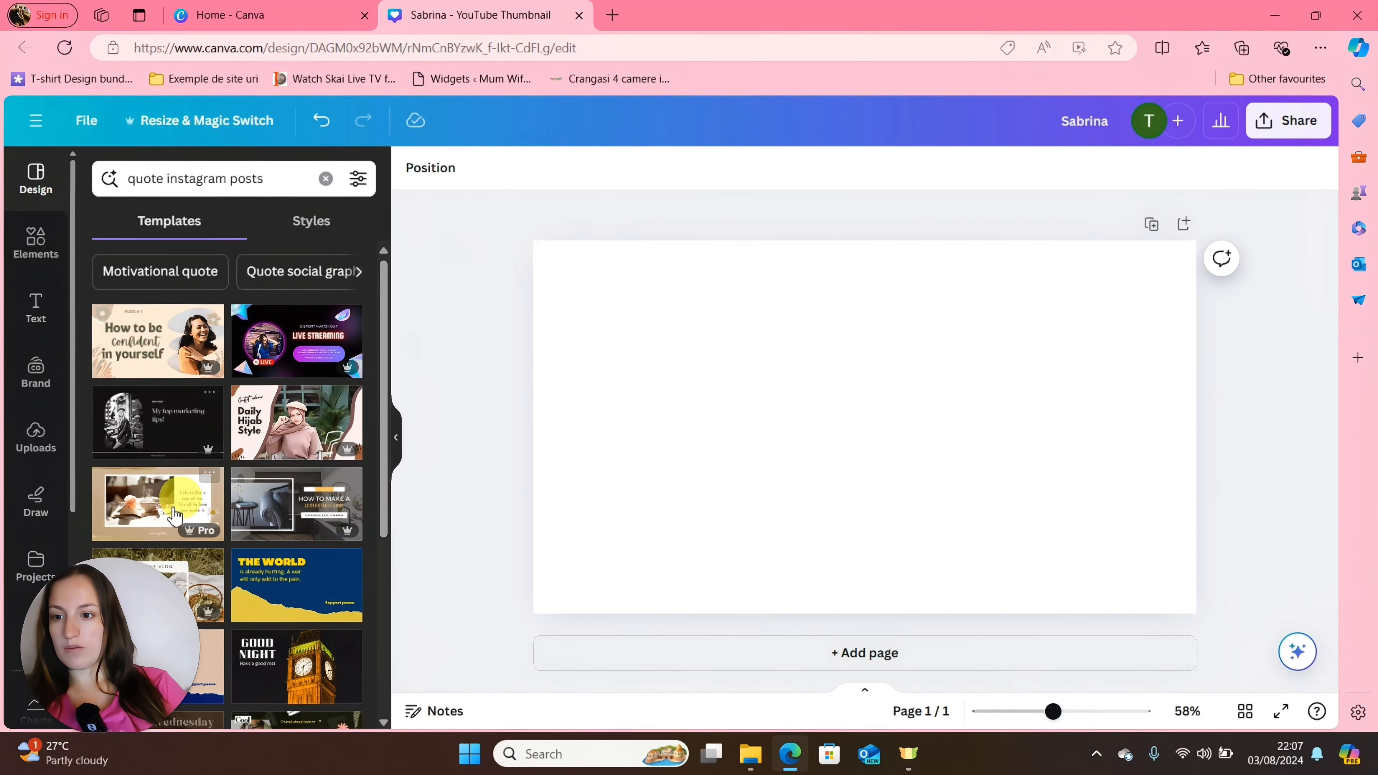
pyautogui.click(155, 523)
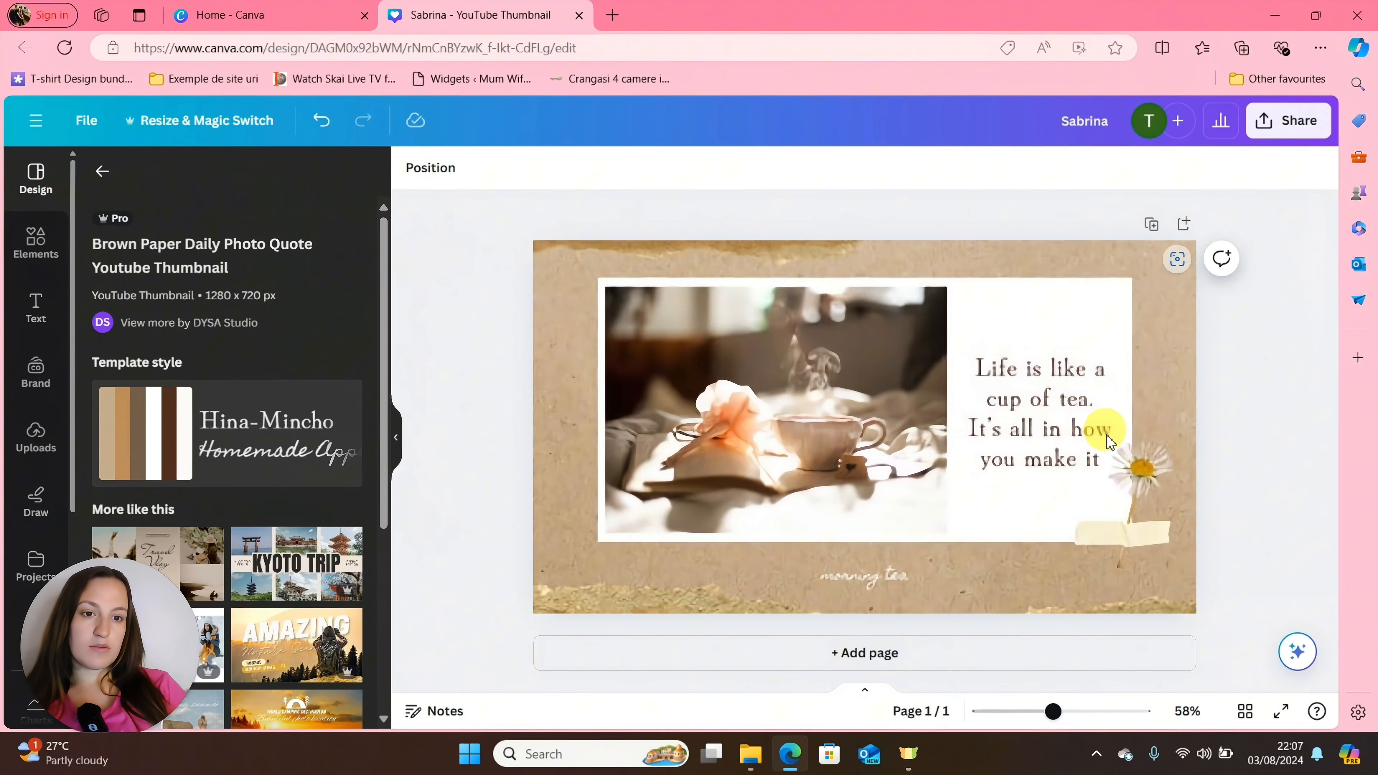
# Delete the brown paper background image from the template page.
pyautogui.click(563, 265)
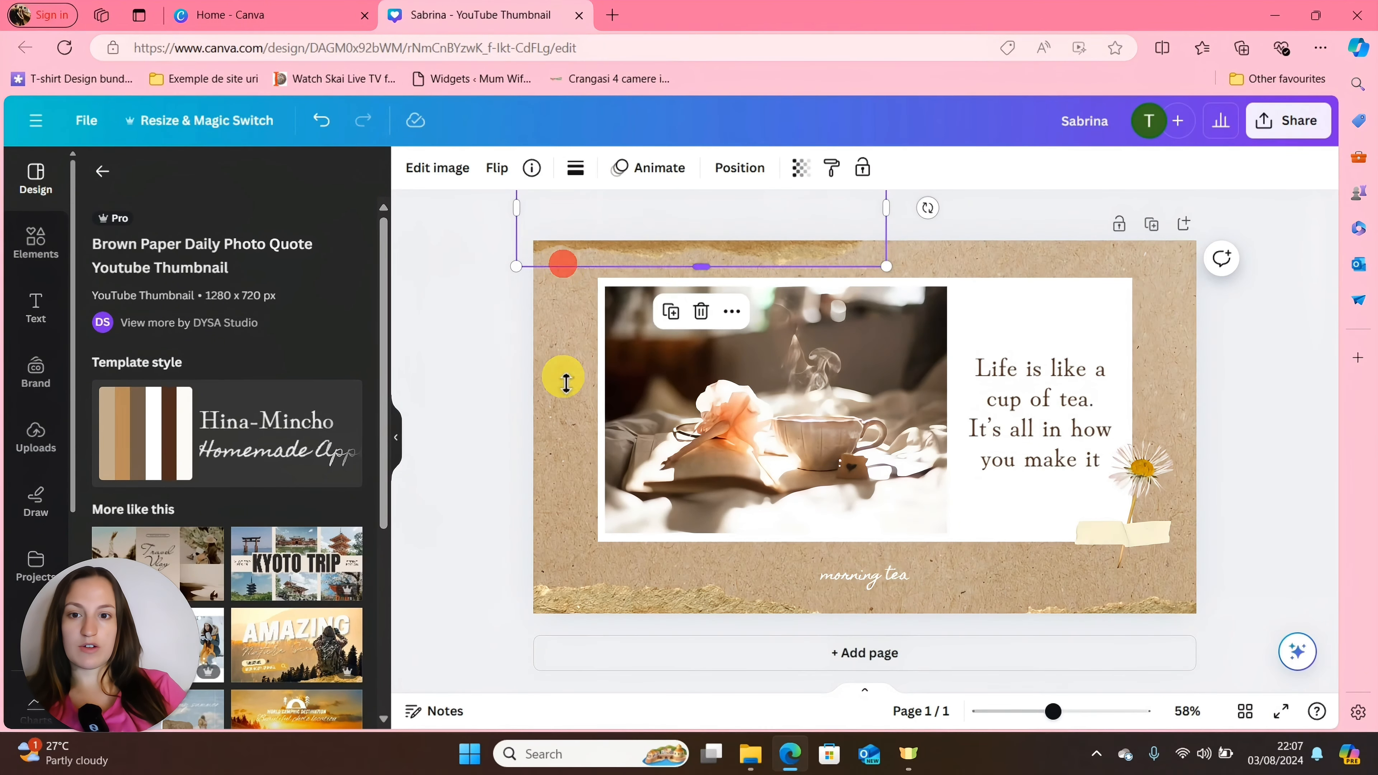
pyautogui.click(564, 402)
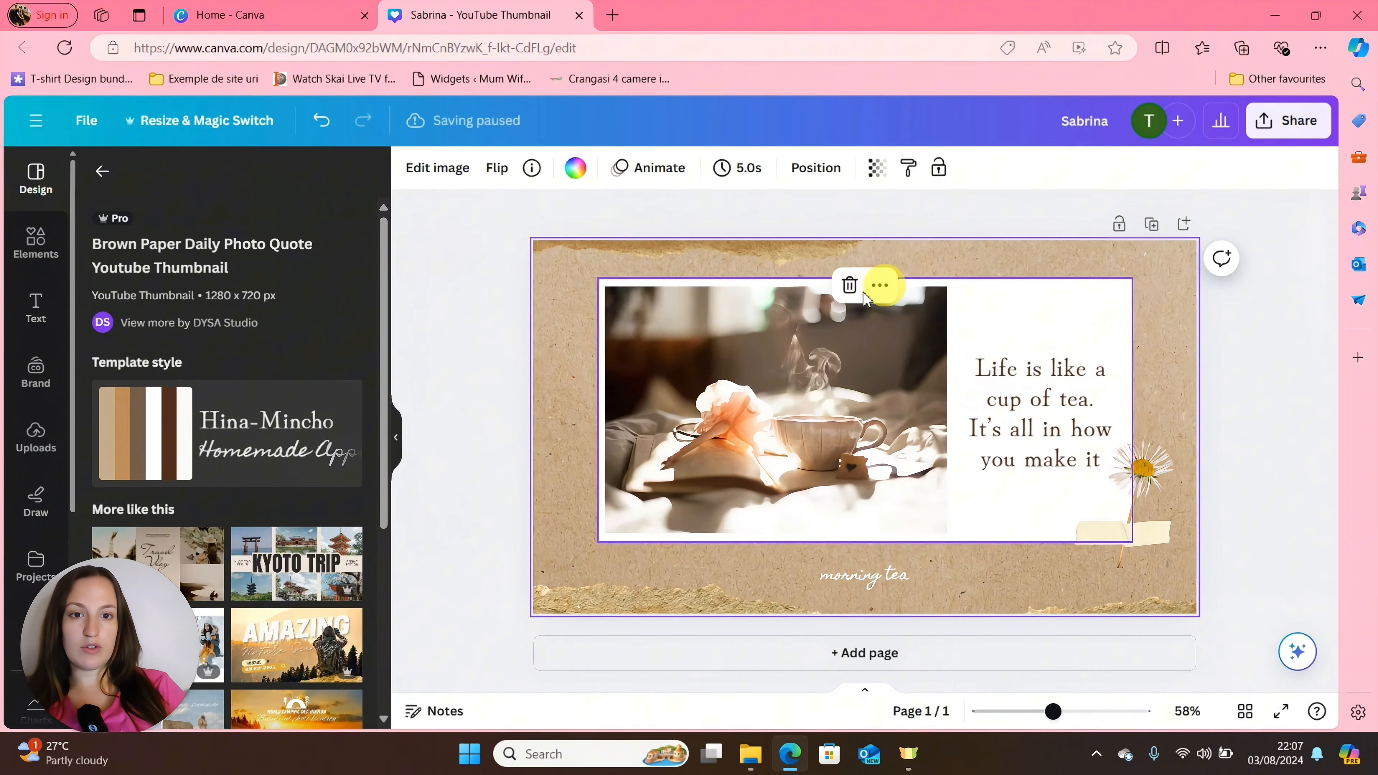
pyautogui.click(853, 287)
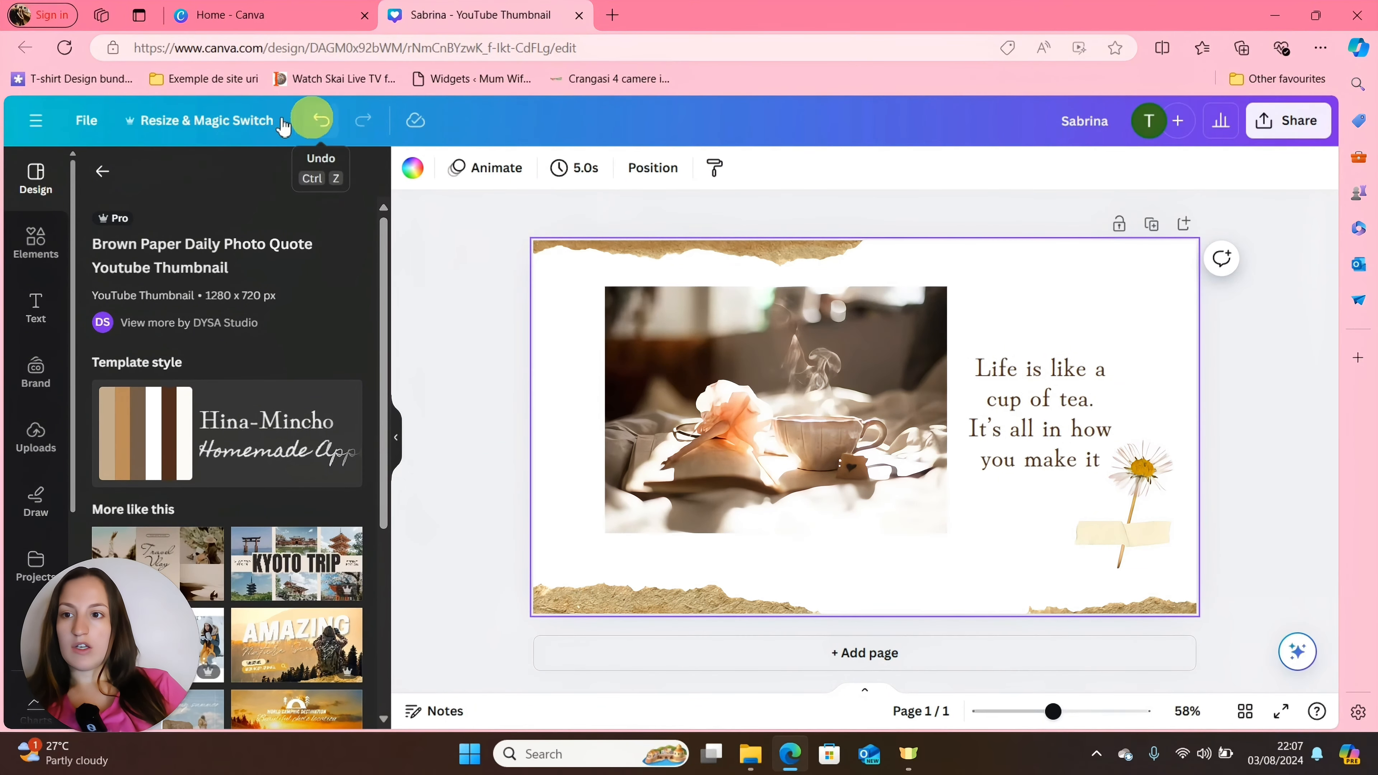
# Search the elements for "rectangle" and place the rounded square shape over the tea photo.
pyautogui.click(36, 252)
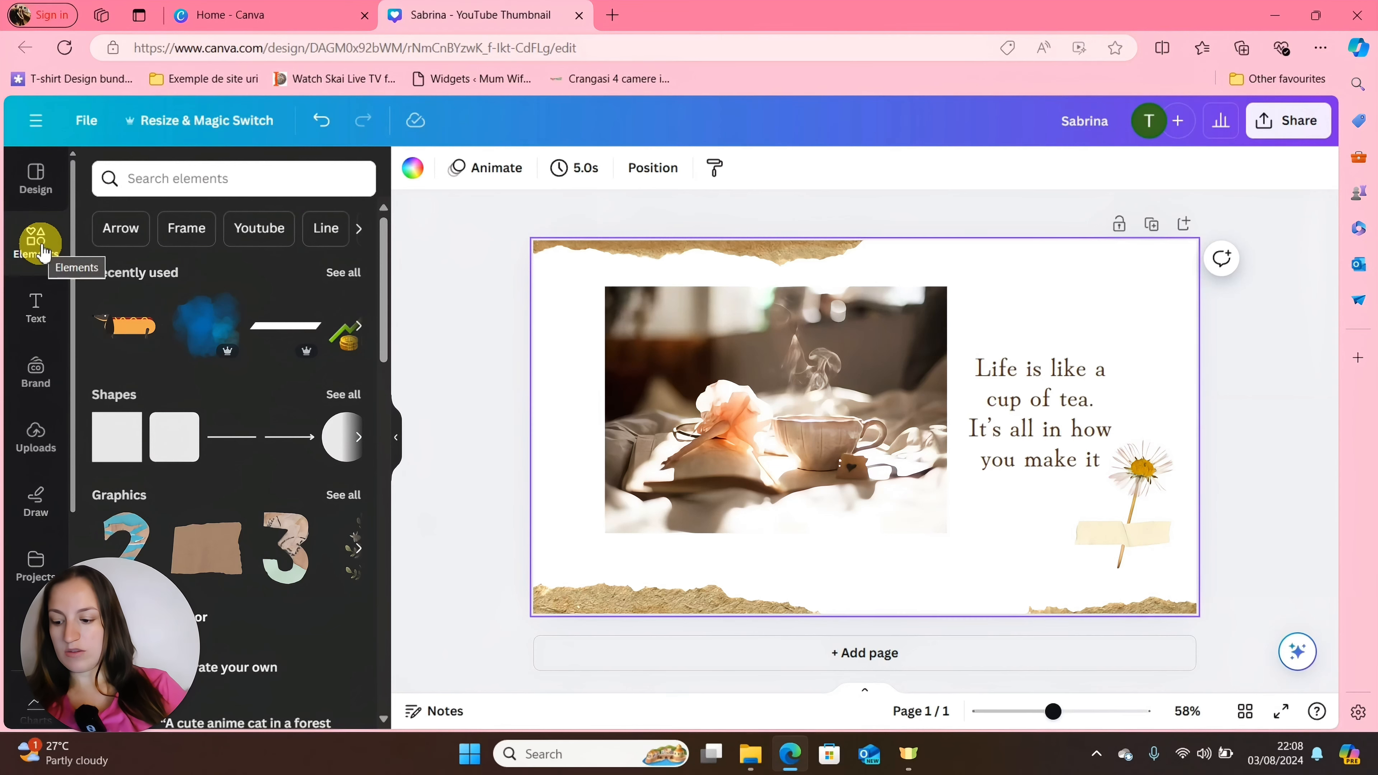
pyautogui.click(162, 181)
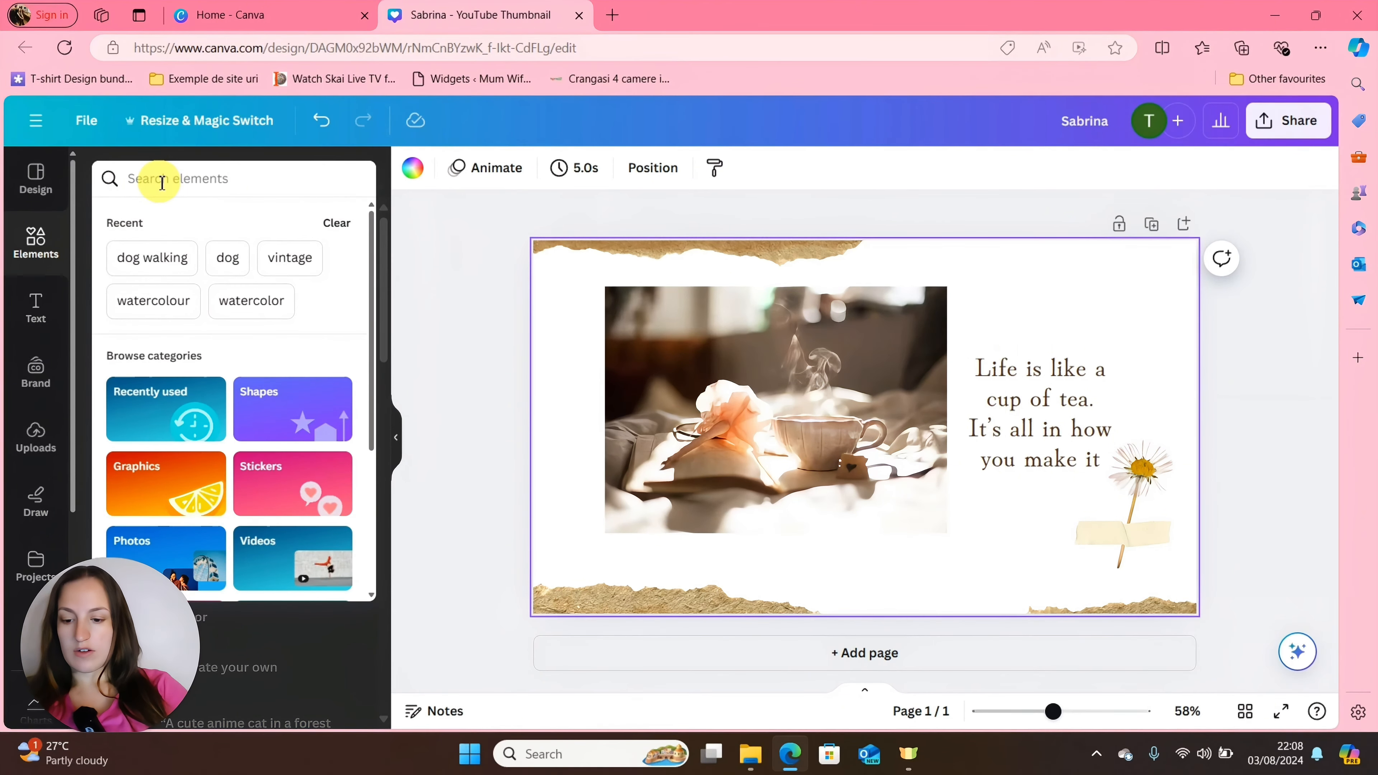
pyautogui.write('rectangle')
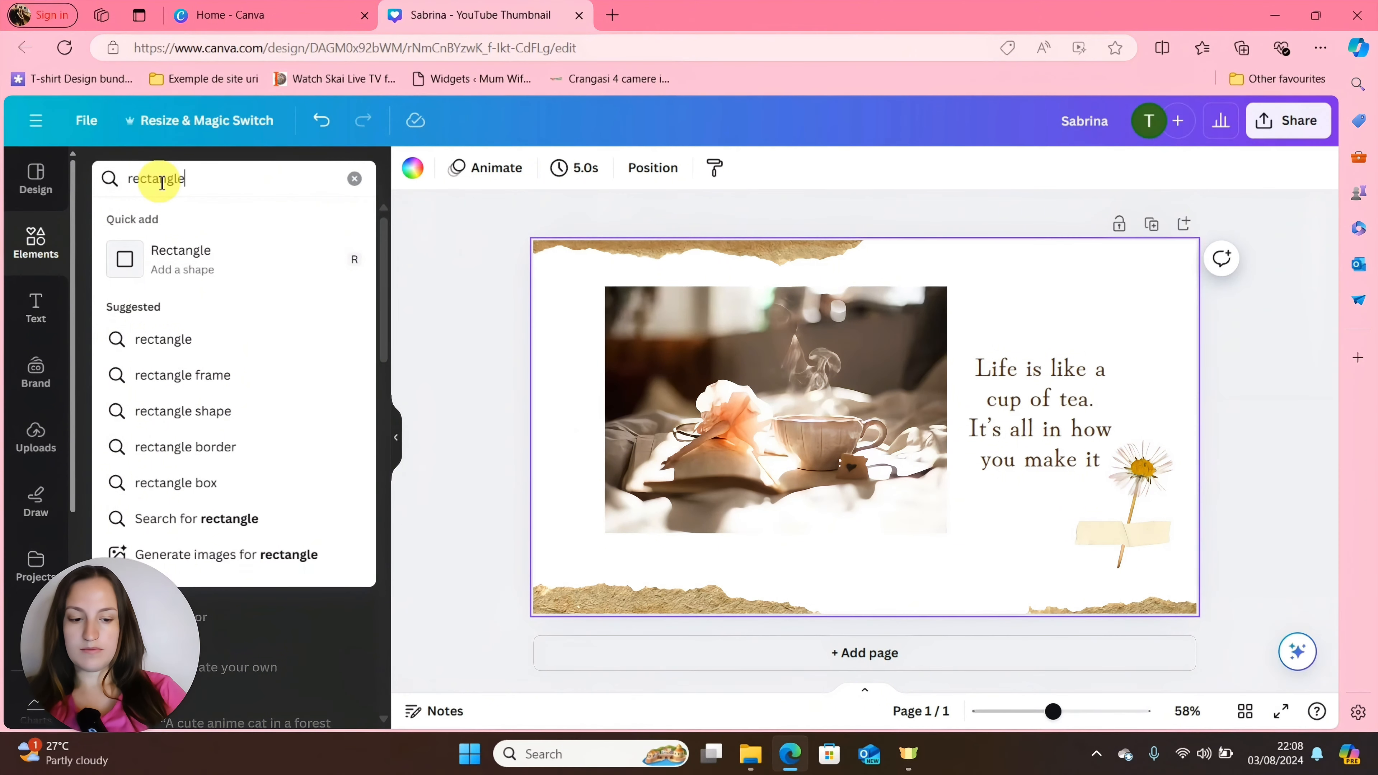
pyautogui.press('Return')
pyautogui.moveTo(185, 360); pyautogui.dragTo(808, 360)
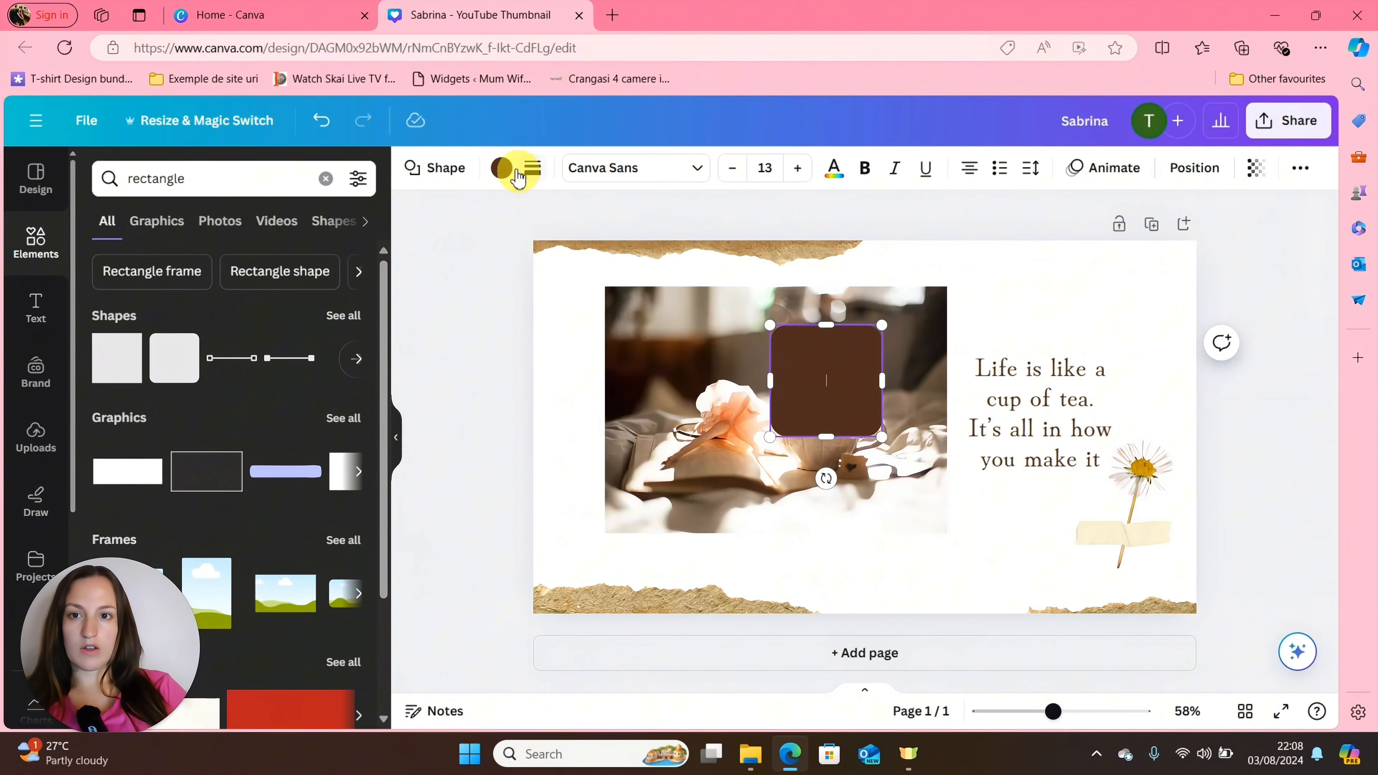
# Fill the rounded square with the pink-to-yellow default gradient.
pyautogui.click(502, 169)
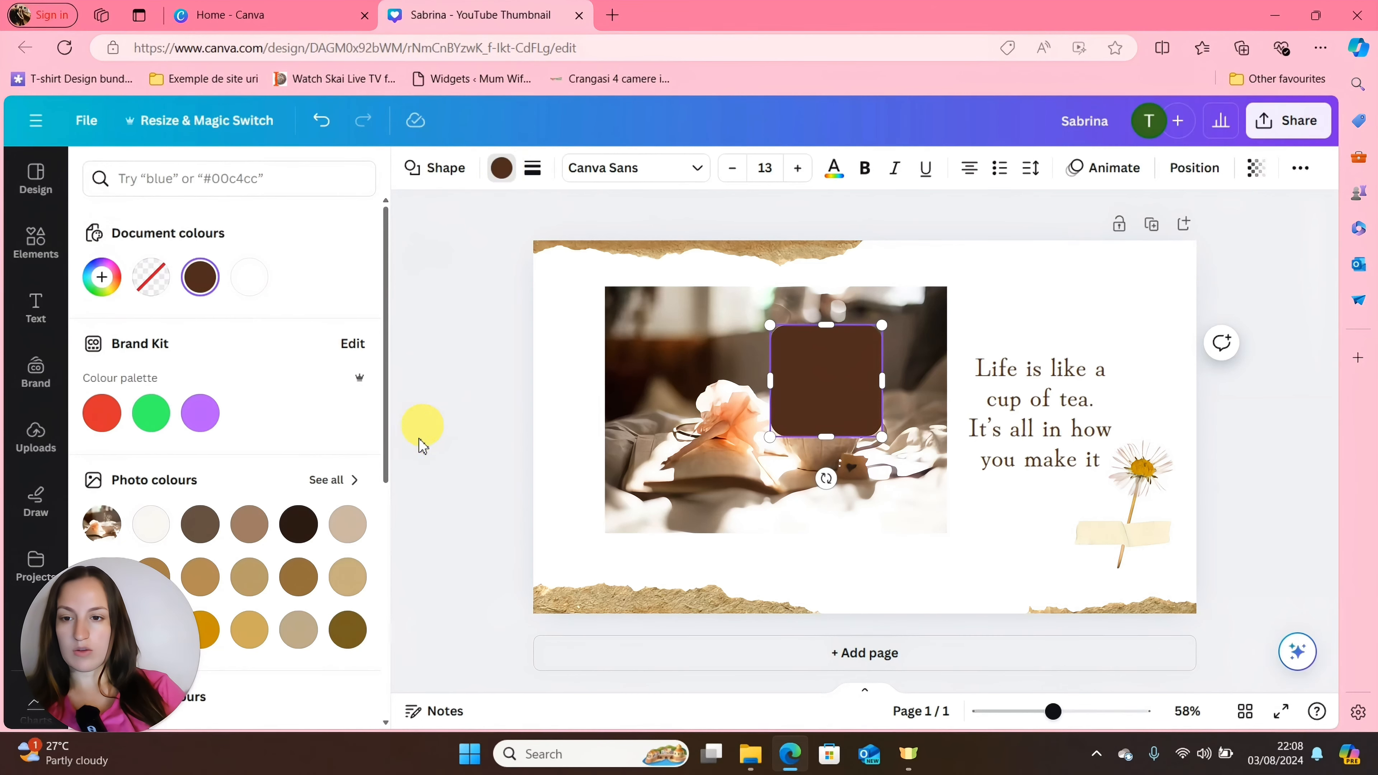
pyautogui.moveTo(388, 462); pyautogui.dragTo(399, 563)
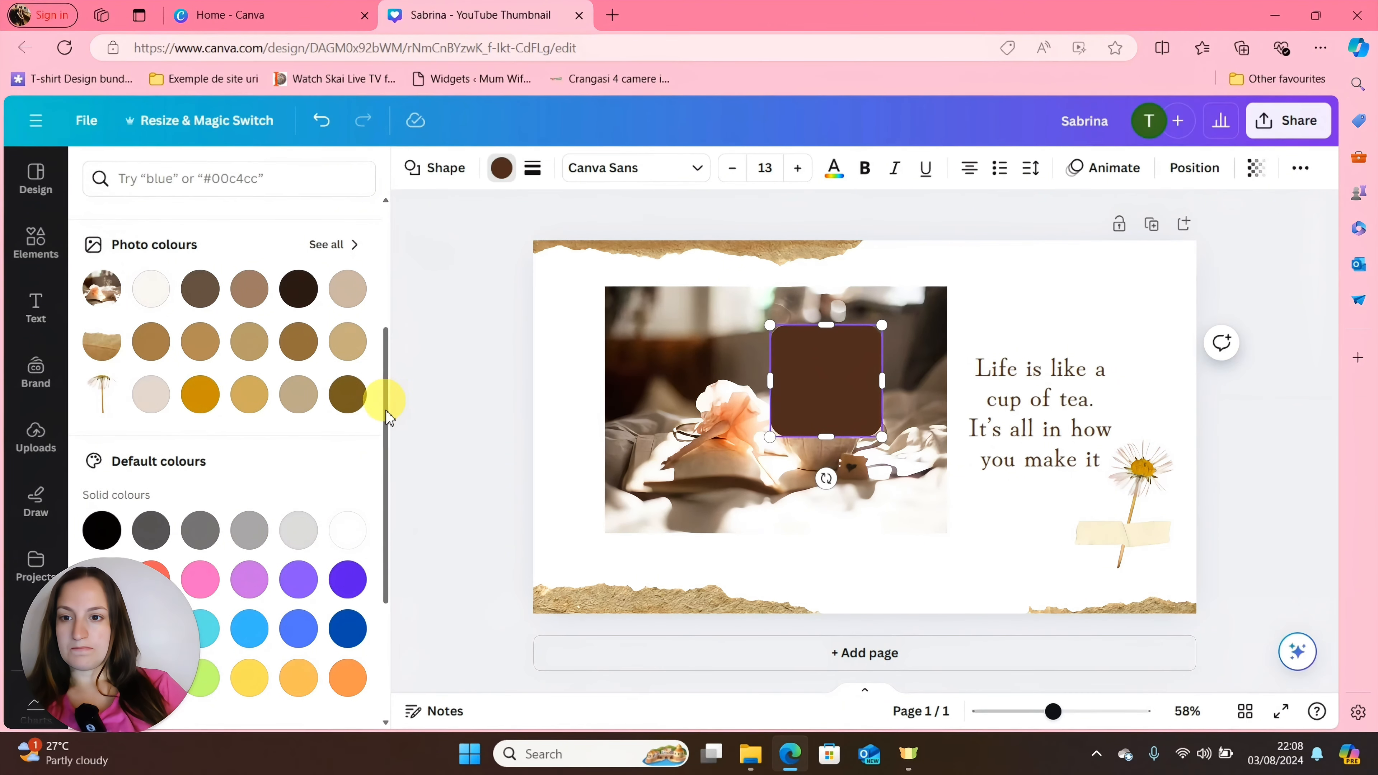
pyautogui.moveTo(384, 434); pyautogui.dragTo(431, 640)
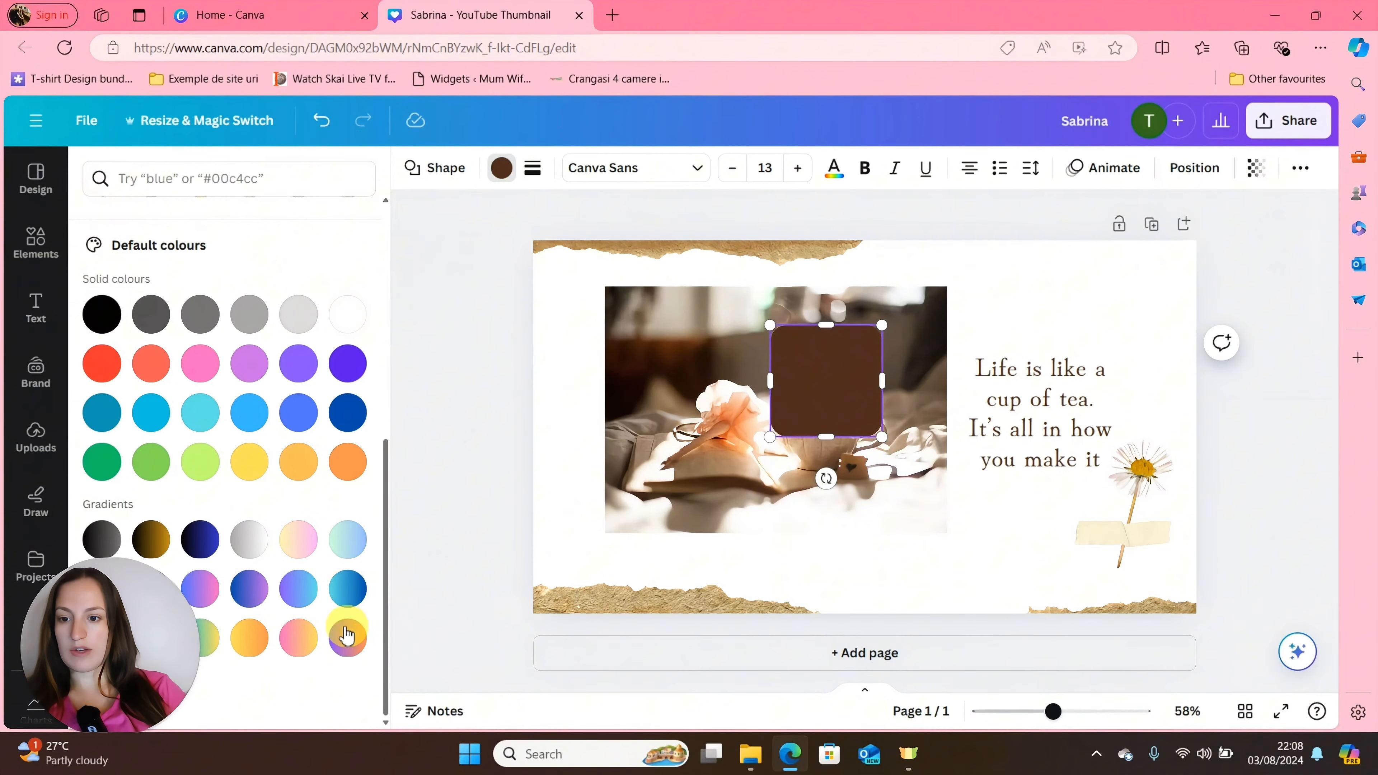
pyautogui.click(300, 641)
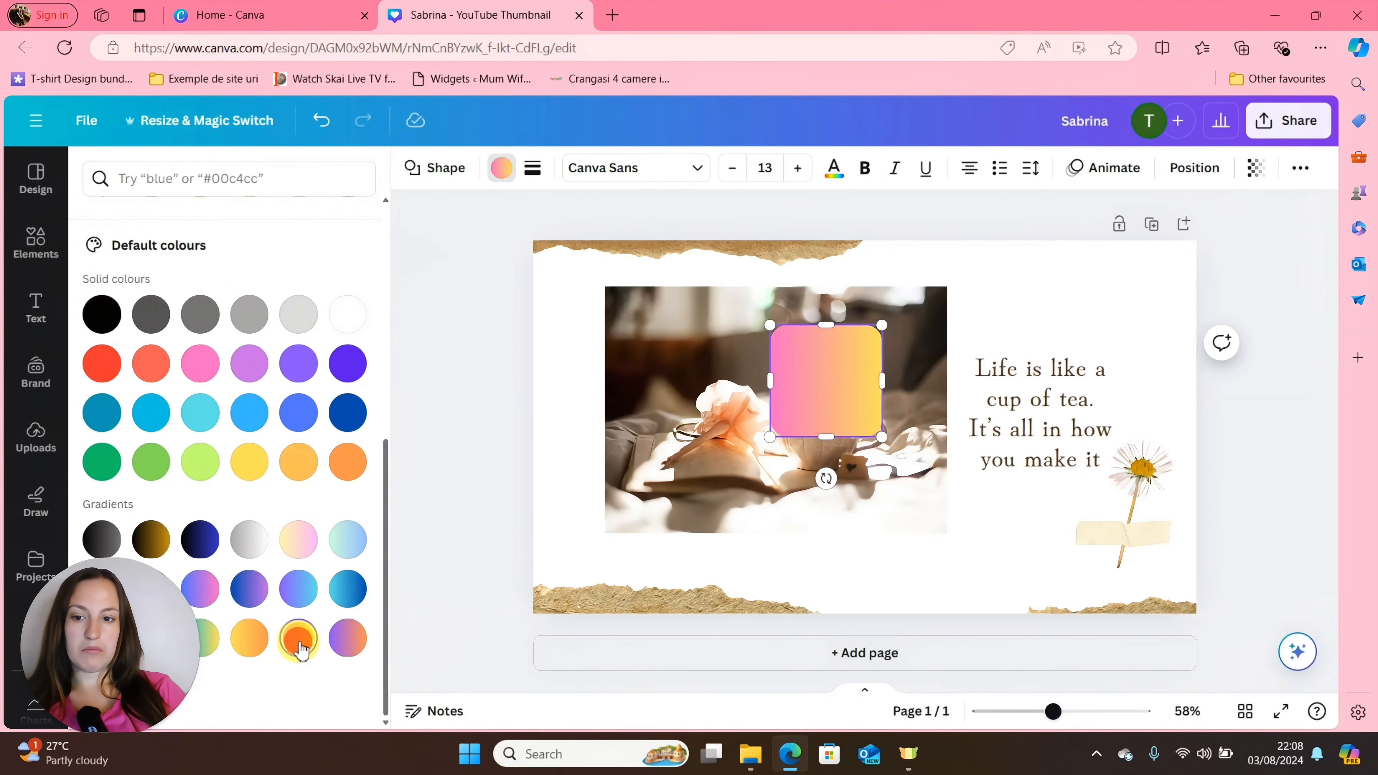
# Stretch the gradient shape from the page's upper-left corner past its lower-right corner so it covers the whole page.
pyautogui.click(854, 375)
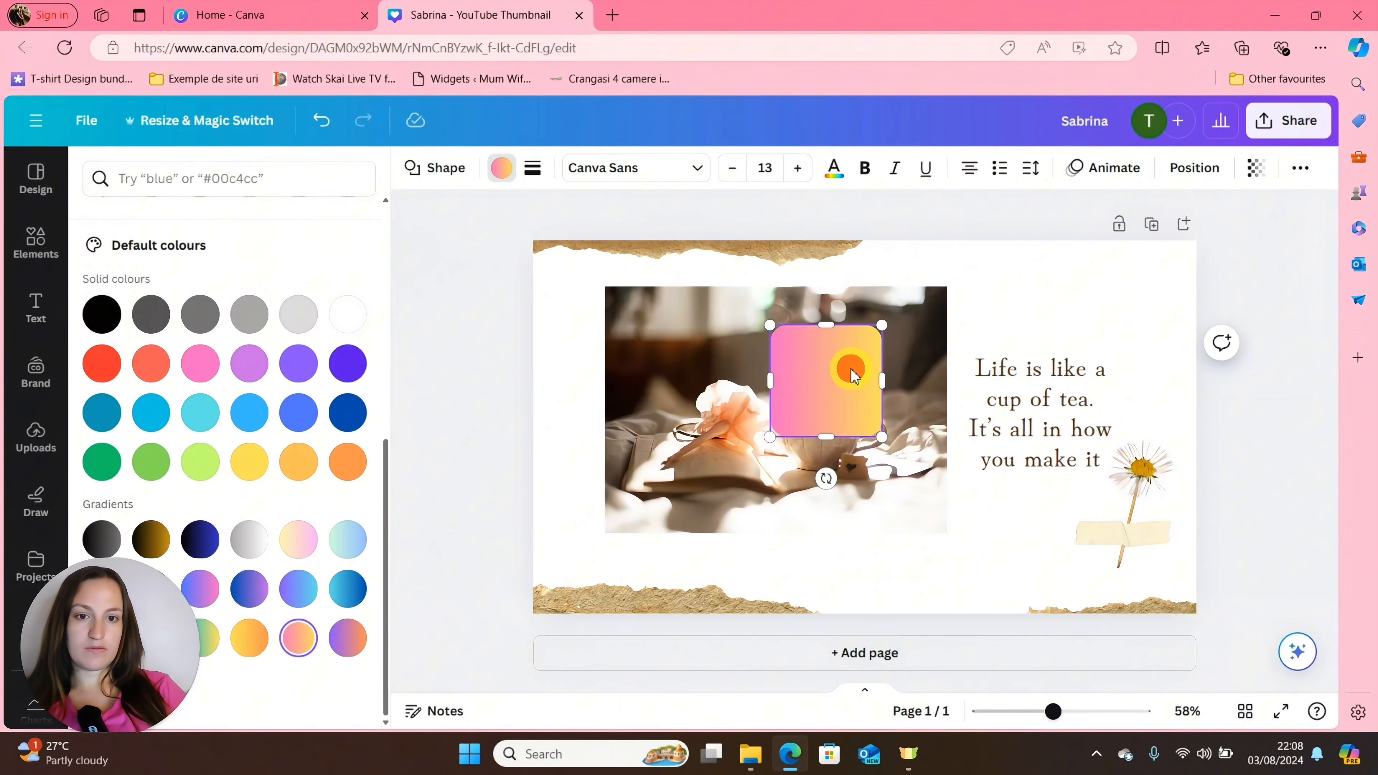
pyautogui.moveTo(775, 327); pyautogui.dragTo(527, 237)
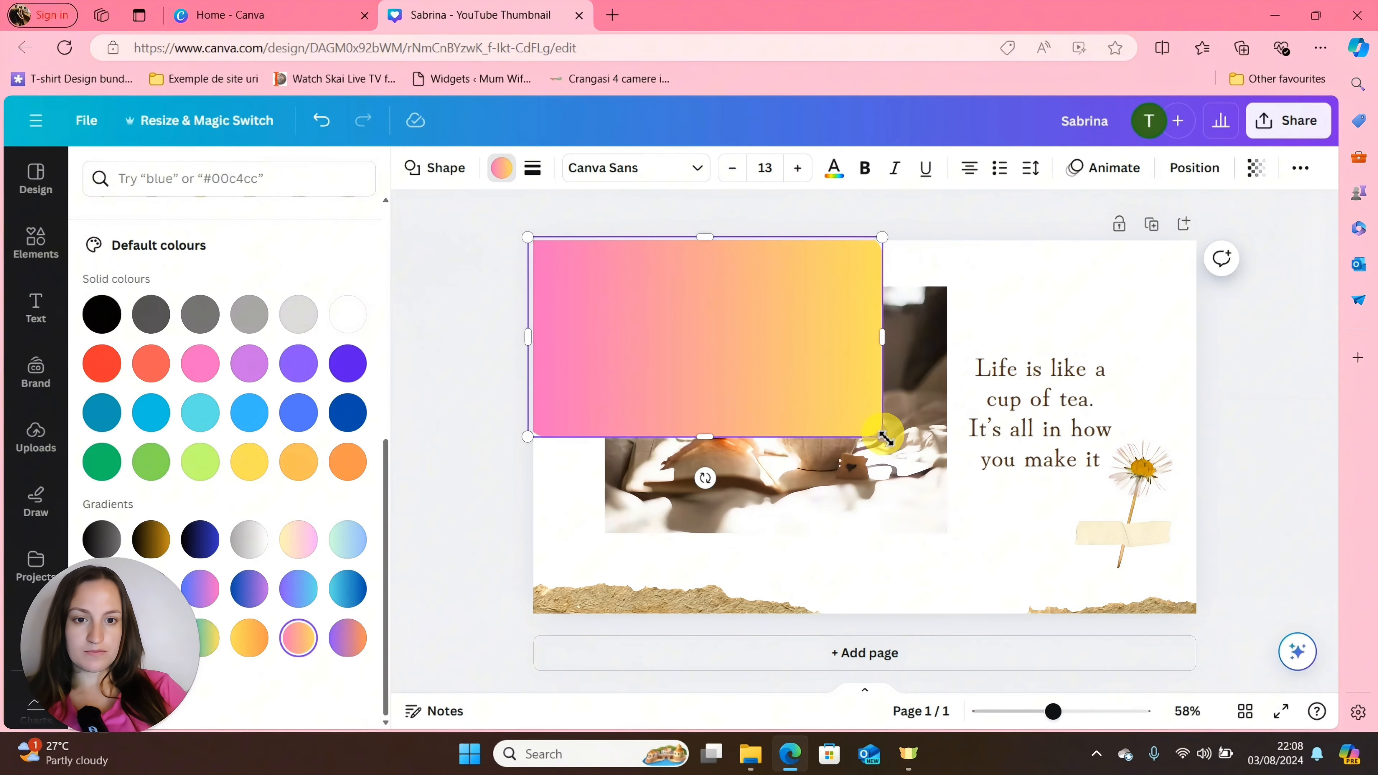
pyautogui.moveTo(885, 440); pyautogui.dragTo(1203, 640)
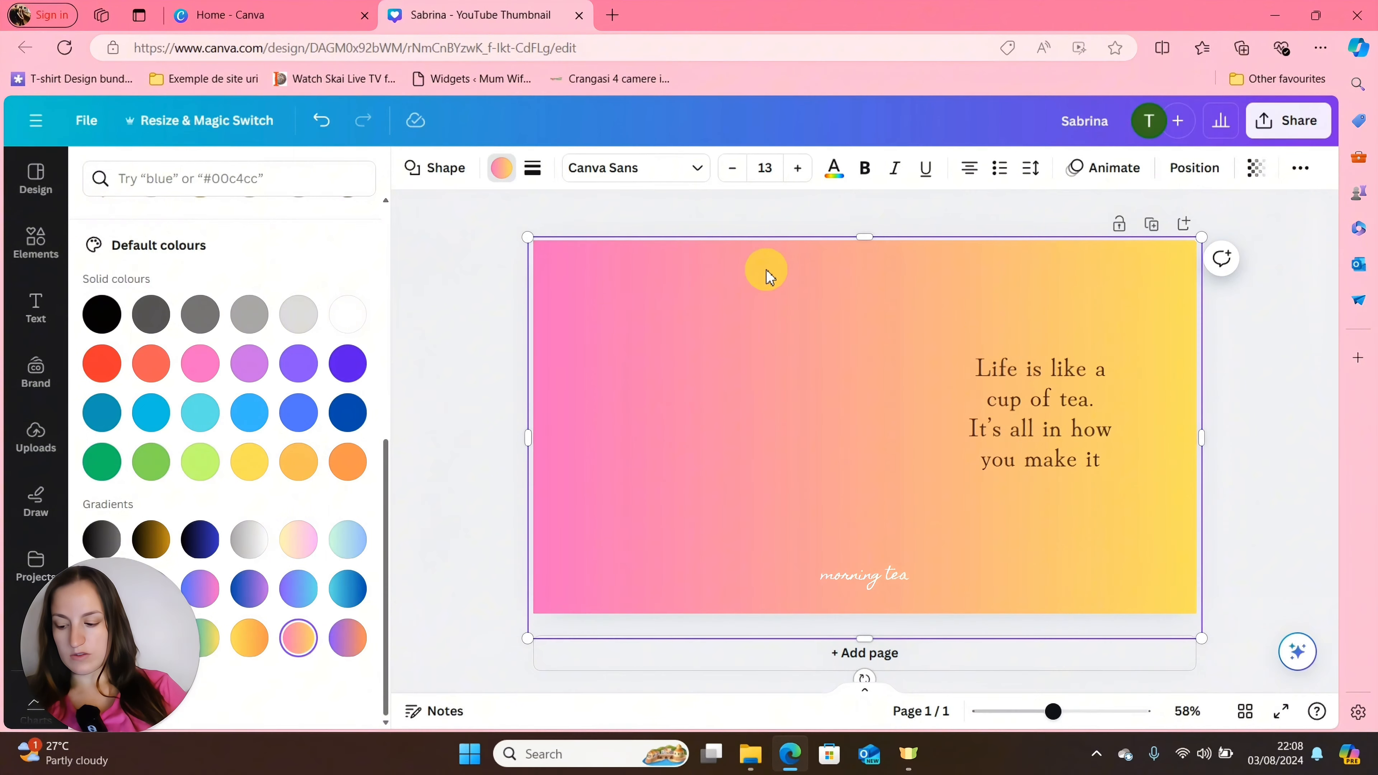
# Lower the gradient shape's transparency value to a little under half so it works as a colour overlay.
pyautogui.click(1255, 173)
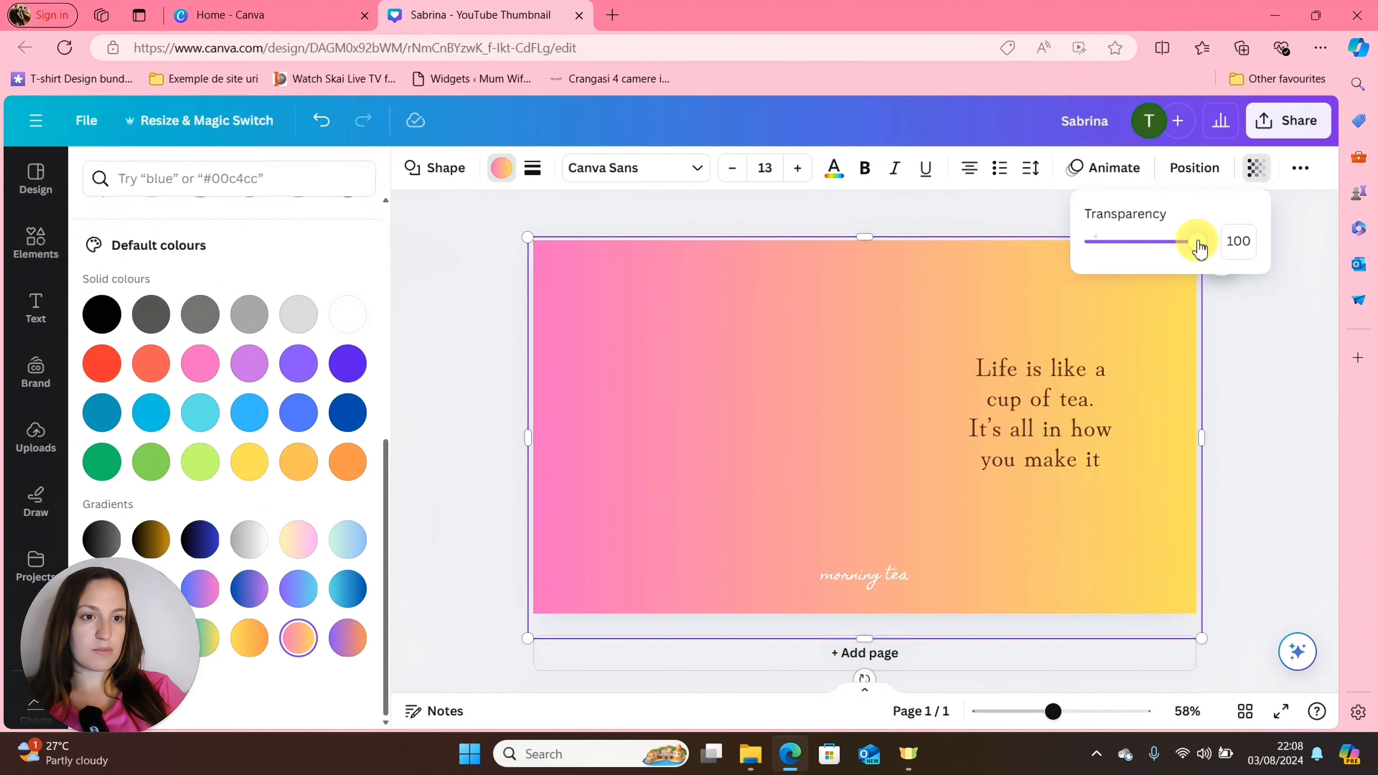
pyautogui.moveTo(1199, 249); pyautogui.dragTo(1134, 249)
pyautogui.click(1049, 358)
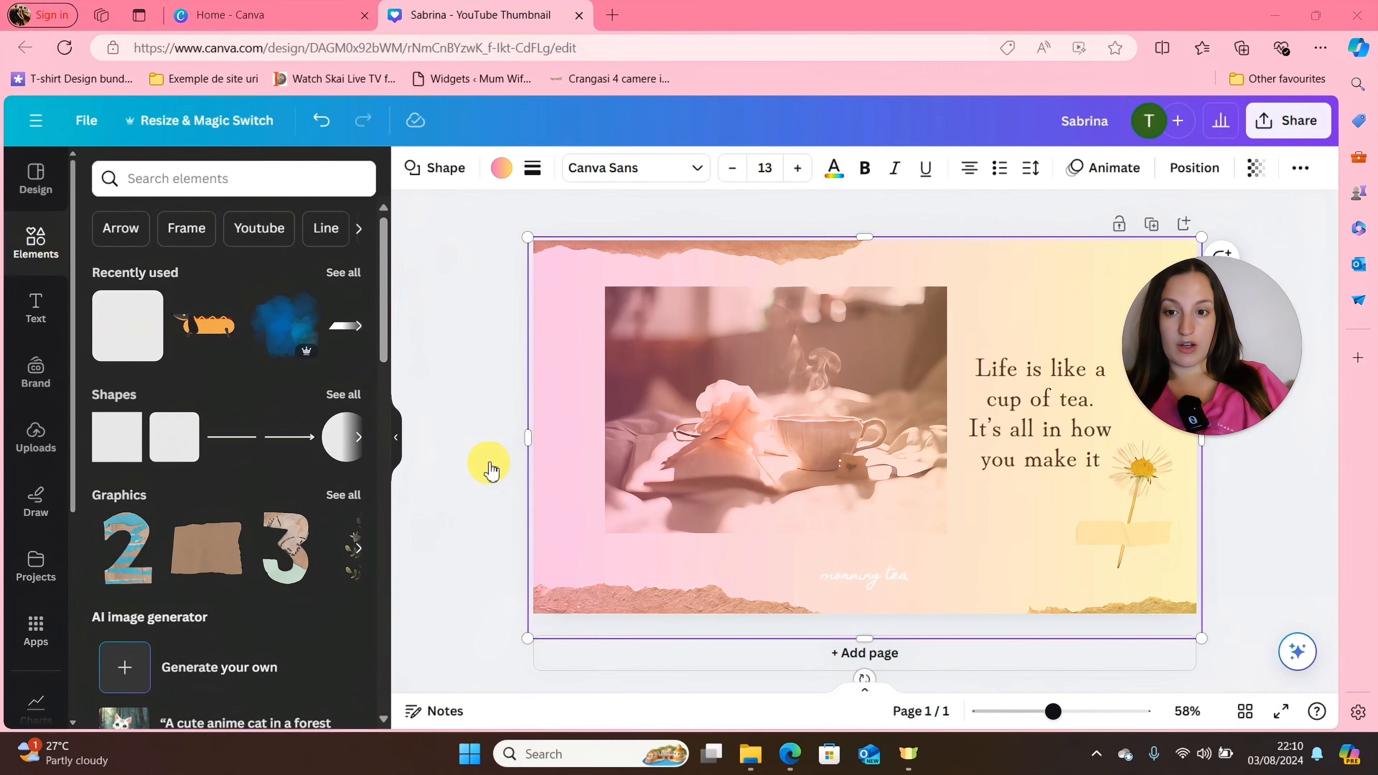
pyautogui.click(479, 466)
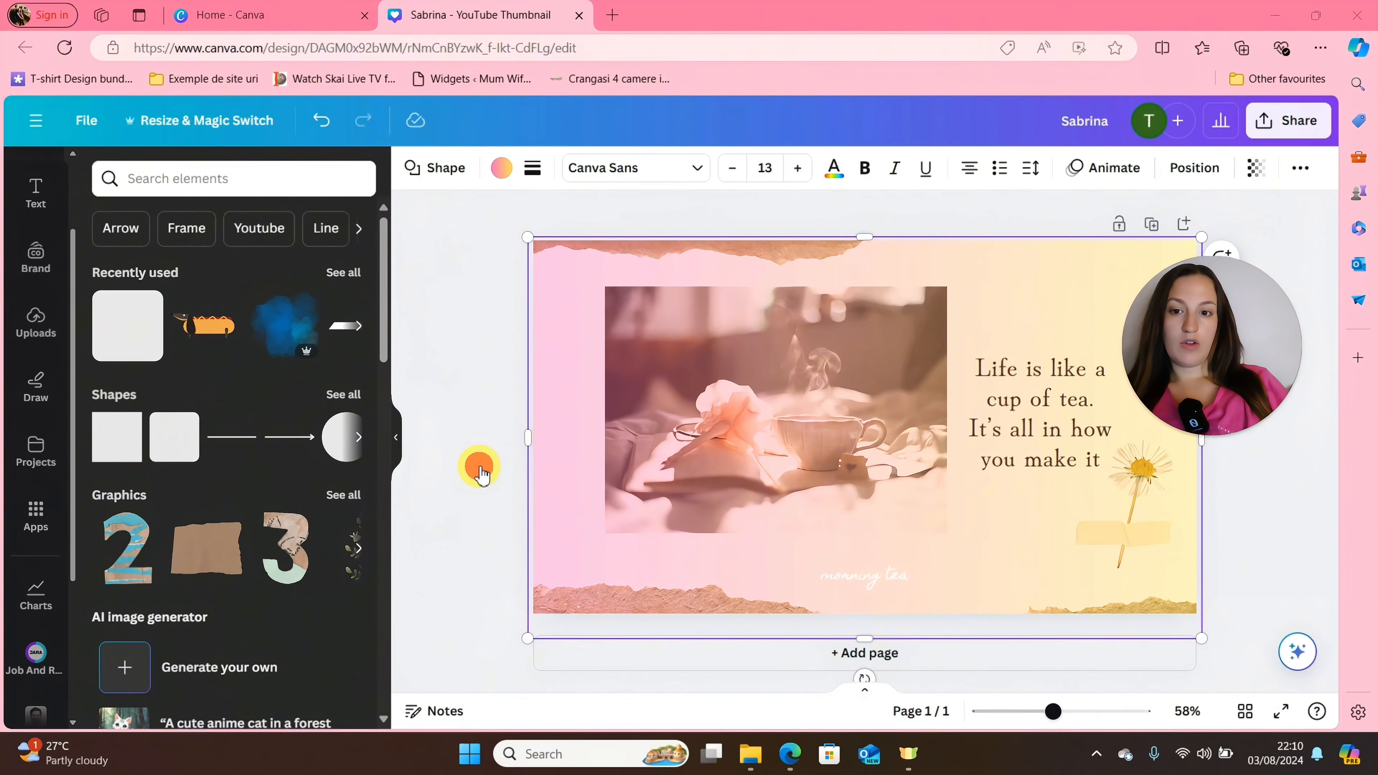
# Add the photo mockup of a white mug on wooden slats from the Mockups app to the page.
pyautogui.click(34, 522)
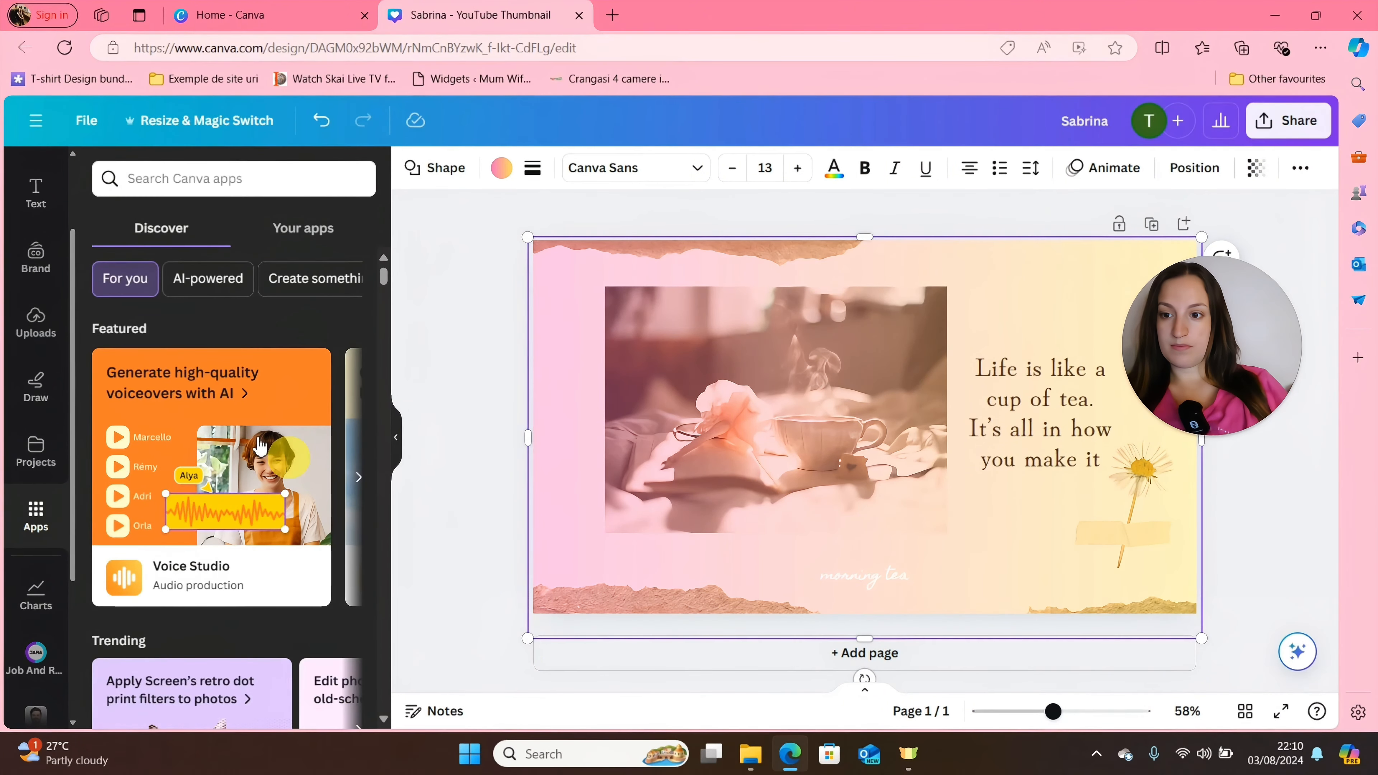
pyautogui.moveTo(385, 255); pyautogui.dragTo(388, 302)
pyautogui.scroll(-5, 385, 298)
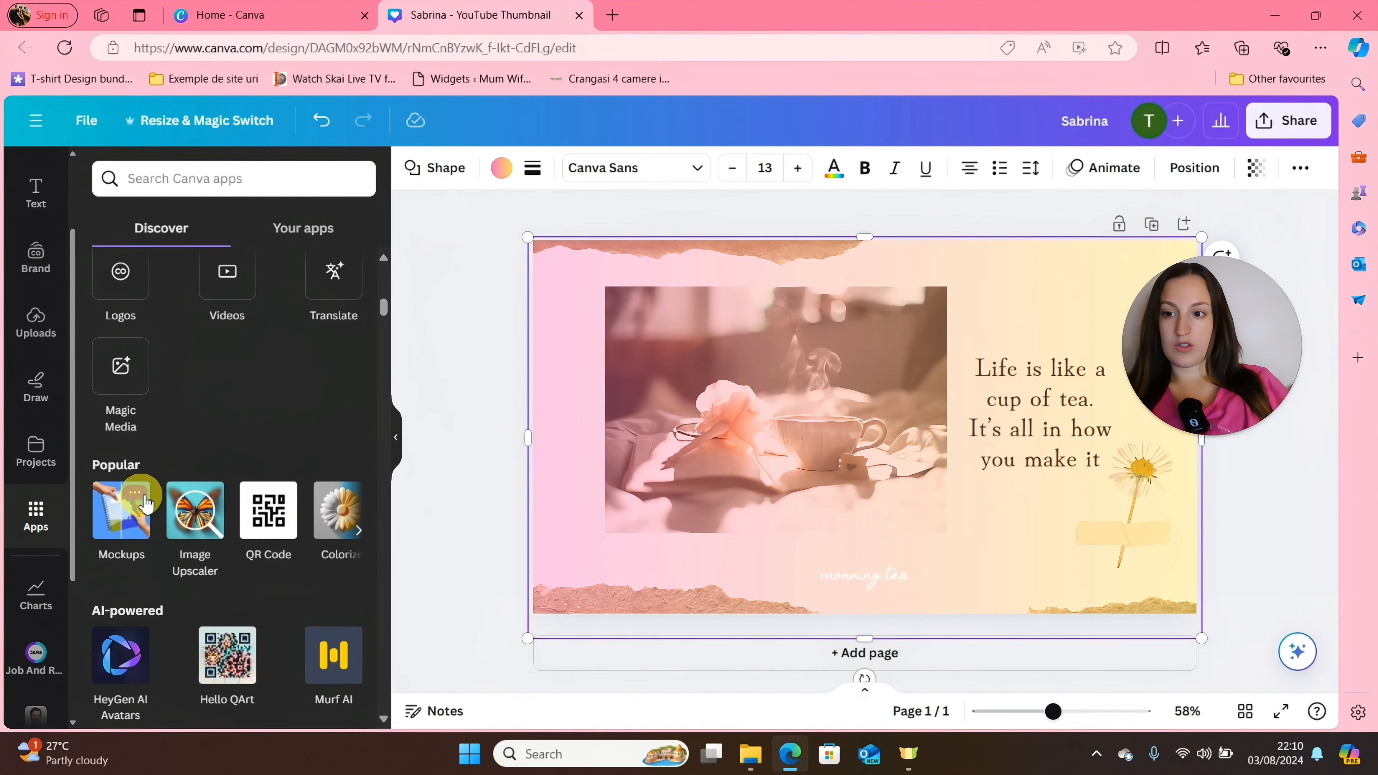
pyautogui.click(120, 524)
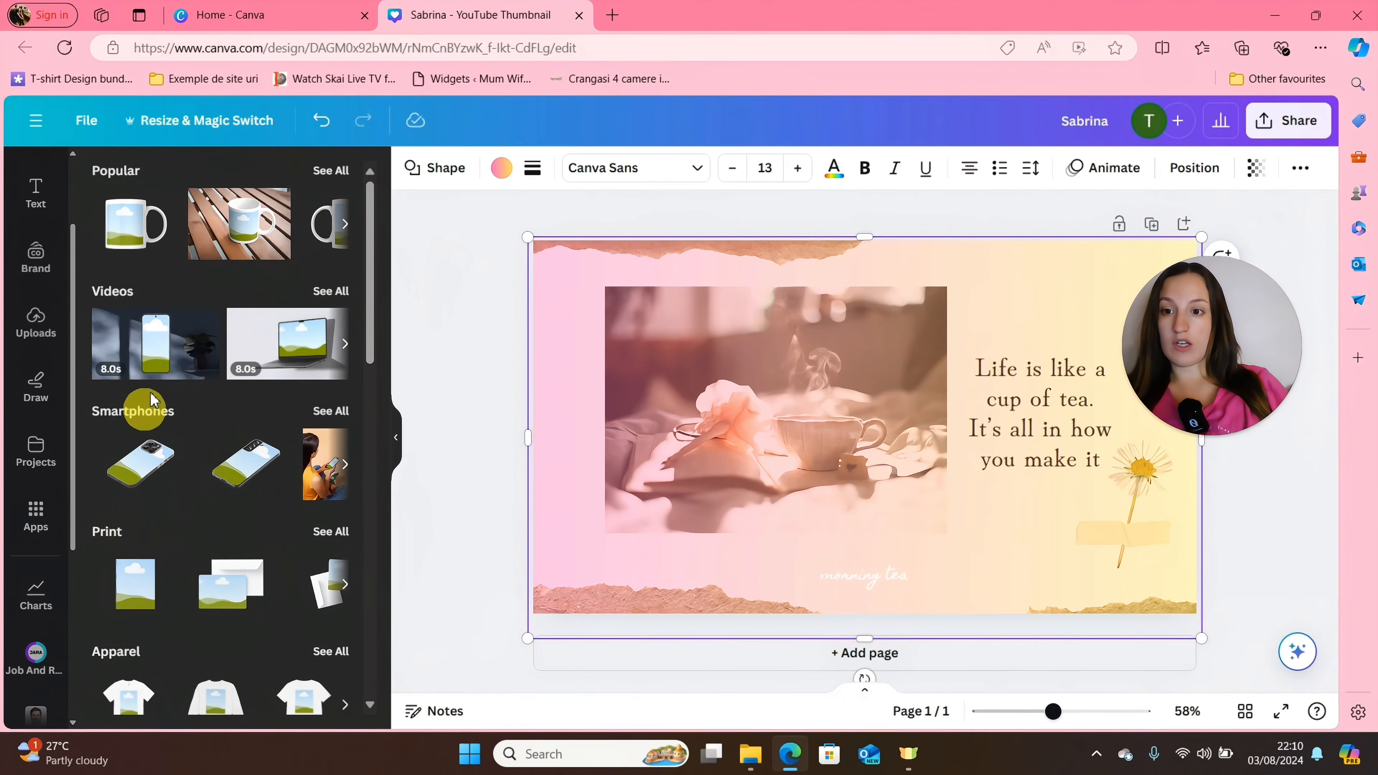
pyautogui.moveTo(368, 295); pyautogui.dragTo(348, 241)
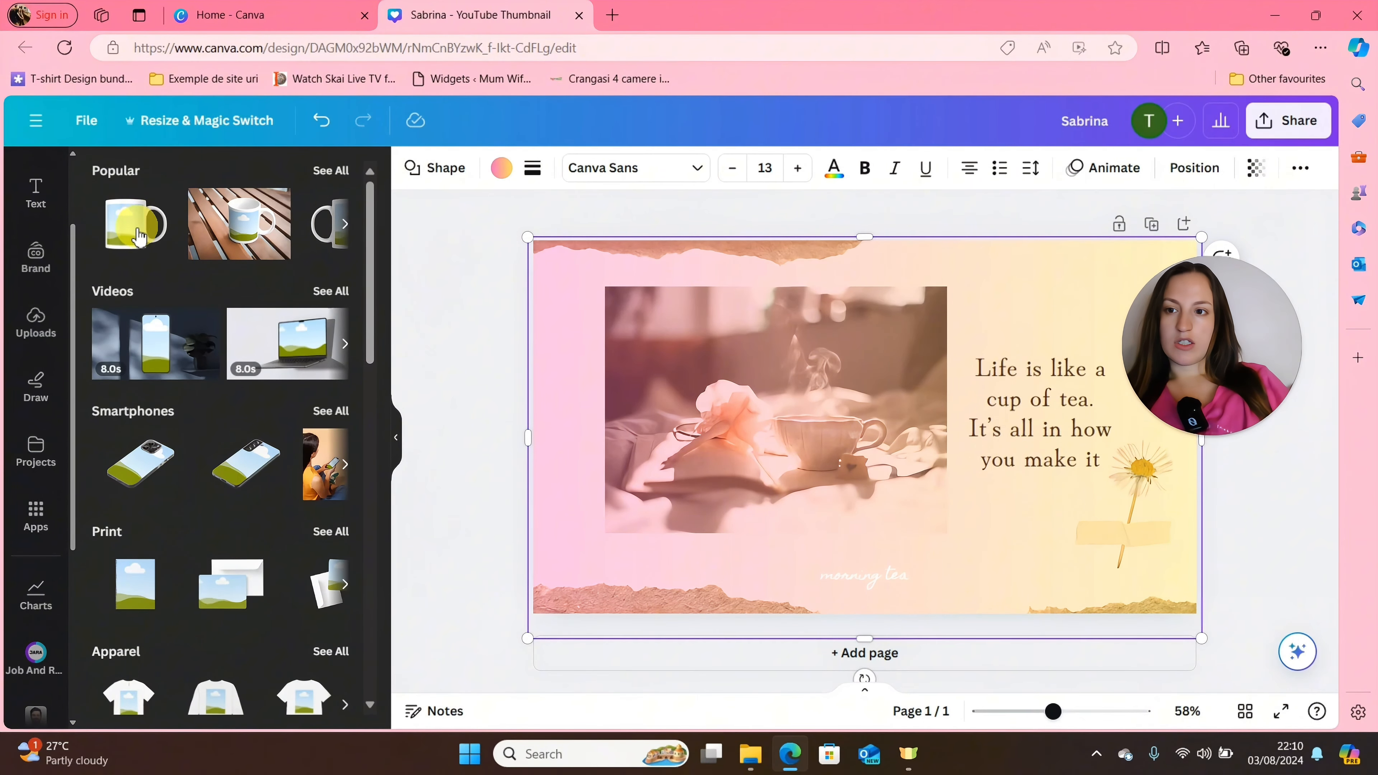
pyautogui.click(250, 236)
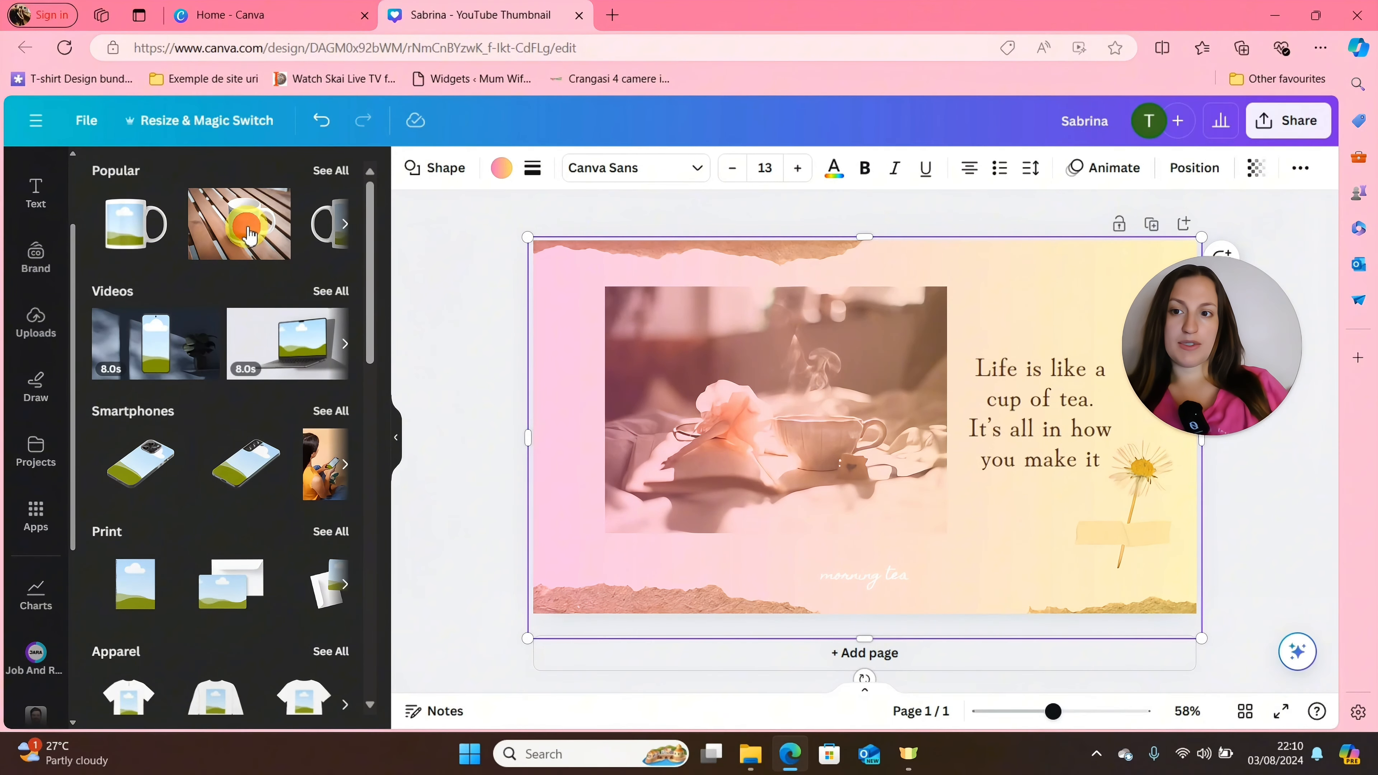
# Move the mug mockup over the tea photo and enlarge it until it covers the photo.
pyautogui.moveTo(867, 429); pyautogui.dragTo(751, 411)
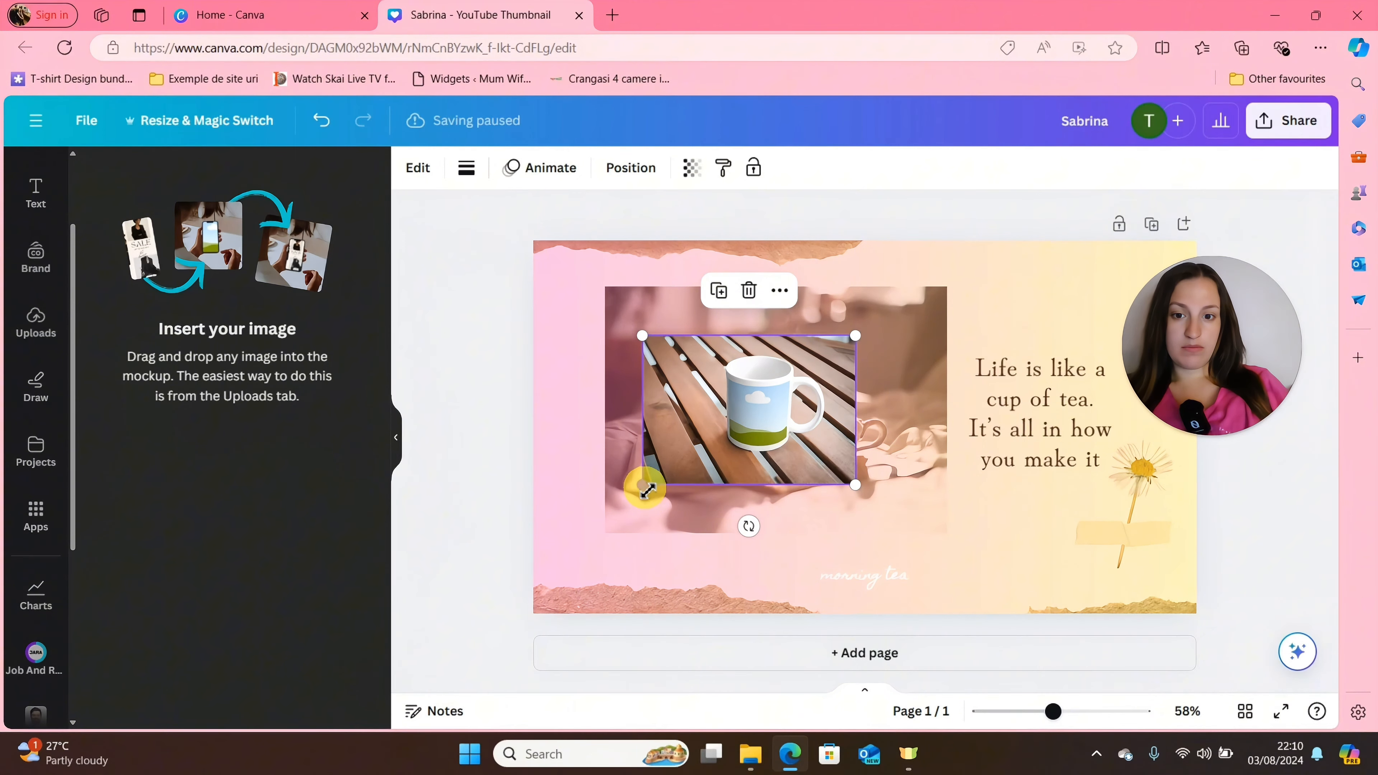
pyautogui.moveTo(646, 486); pyautogui.dragTo(598, 516)
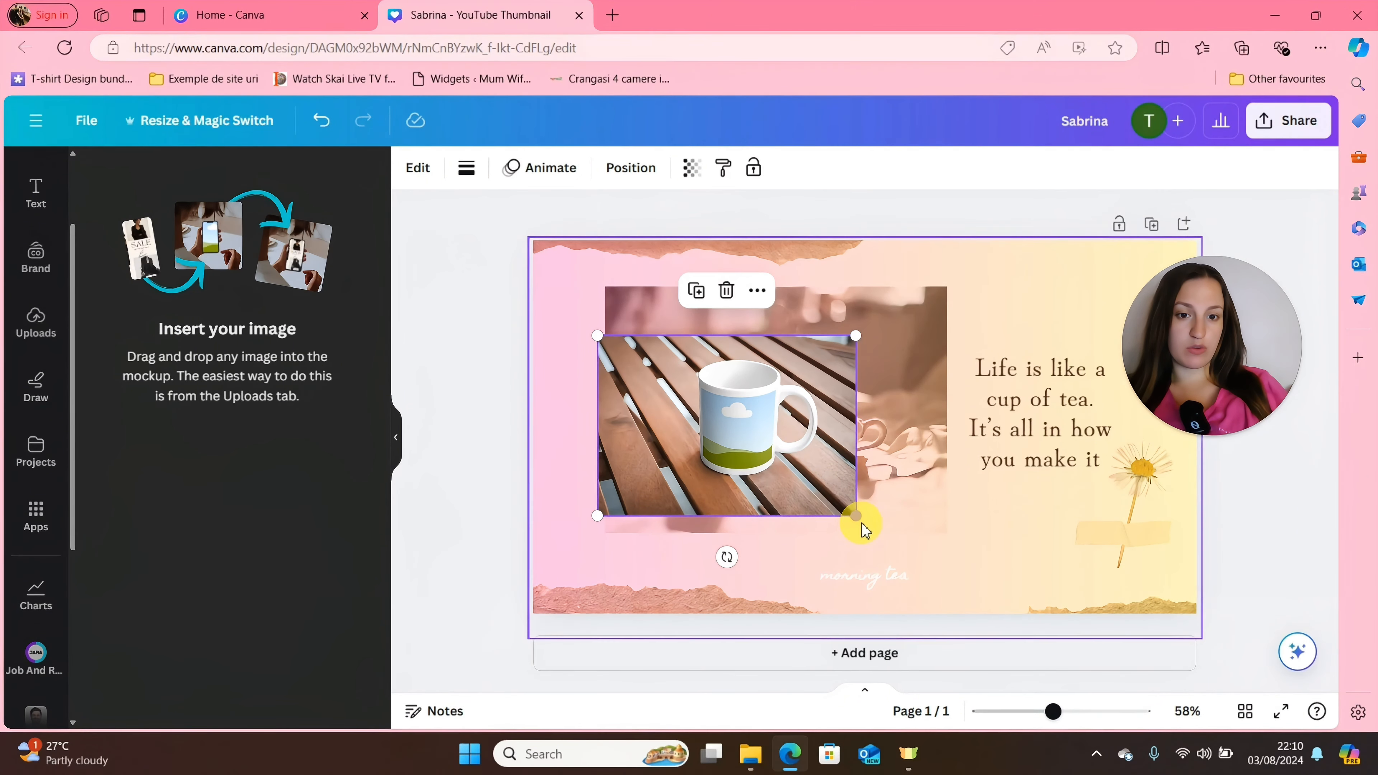
pyautogui.moveTo(857, 515); pyautogui.dragTo(993, 540)
pyautogui.moveTo(809, 462); pyautogui.dragTo(814, 415)
# Place the uploaded cartoon character image with the YouTube shirt inside the mug mockup.
pyautogui.click(36, 320)
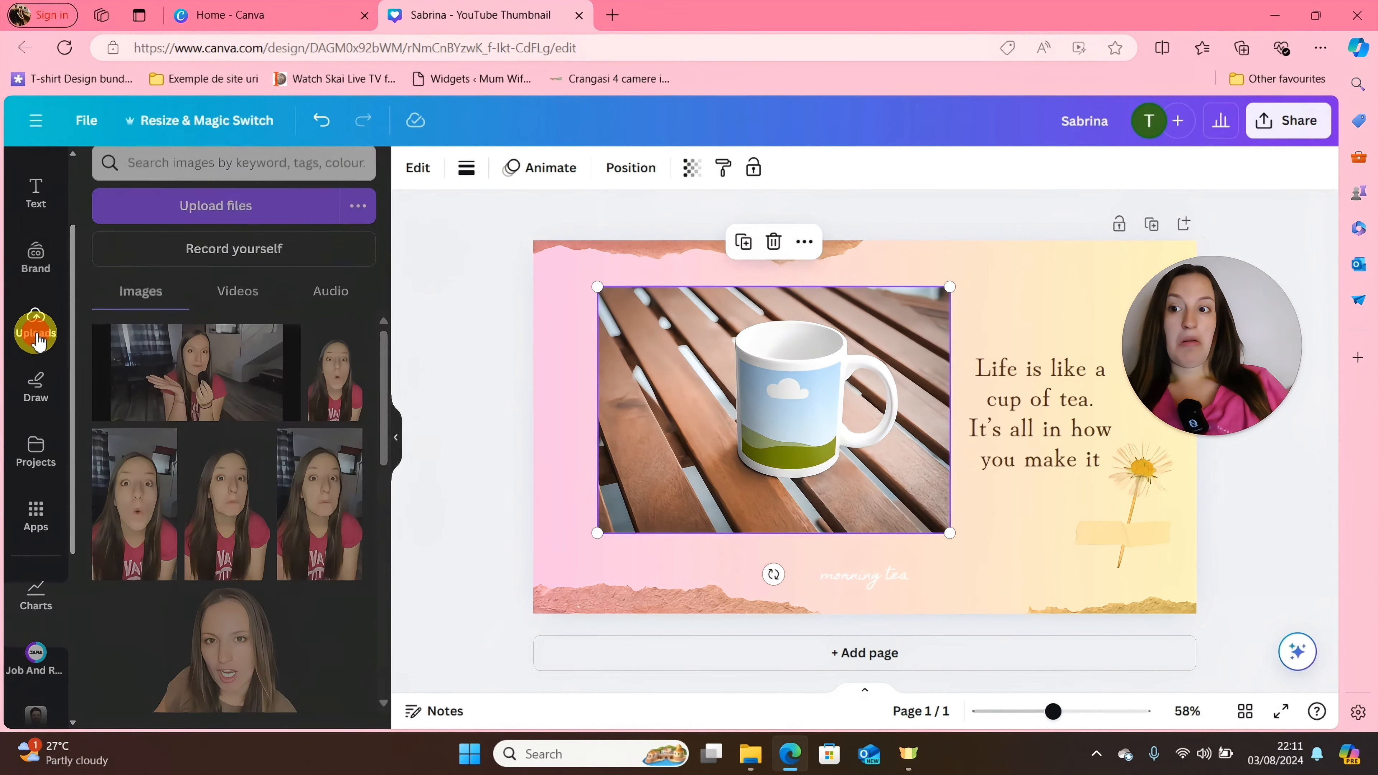
pyautogui.moveTo(382, 389); pyautogui.dragTo(410, 615)
pyautogui.click(221, 404)
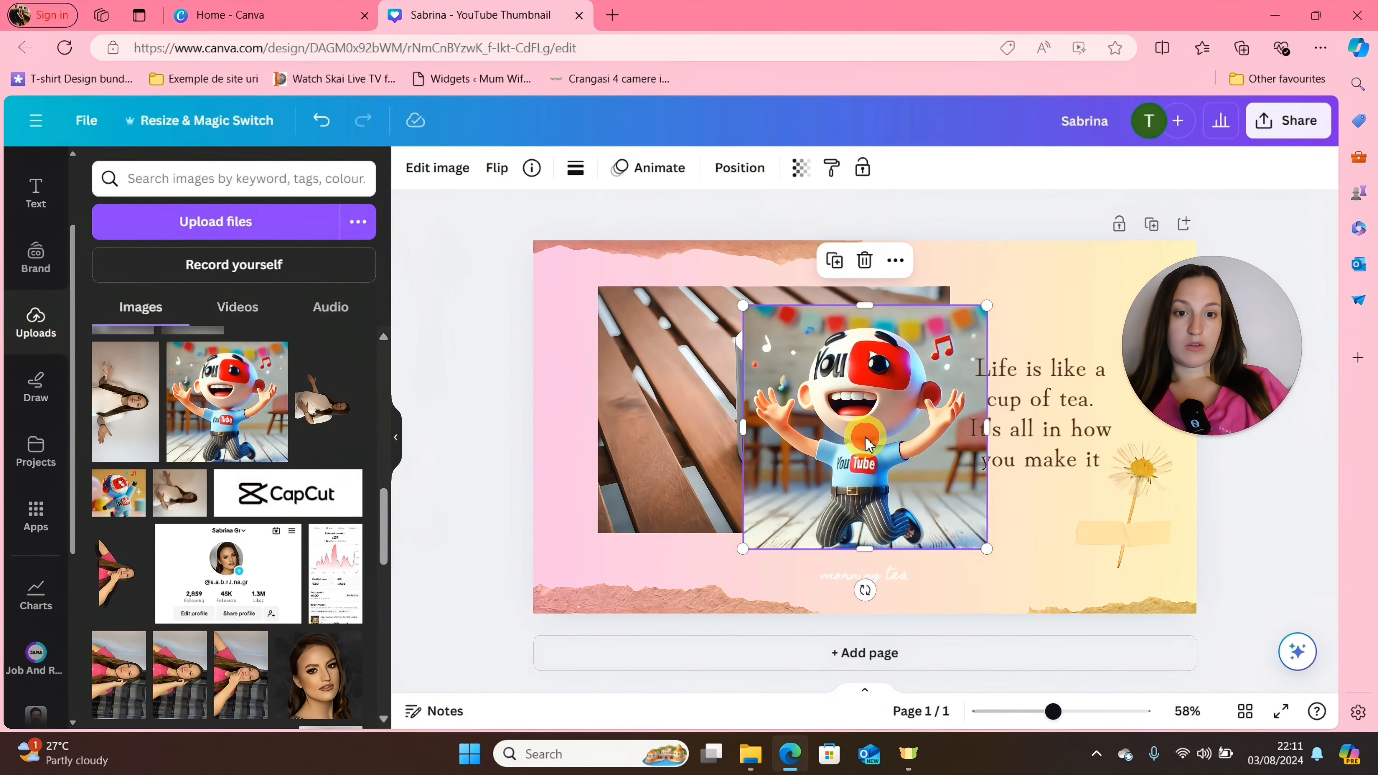
pyautogui.moveTo(865, 437); pyautogui.dragTo(772, 429)
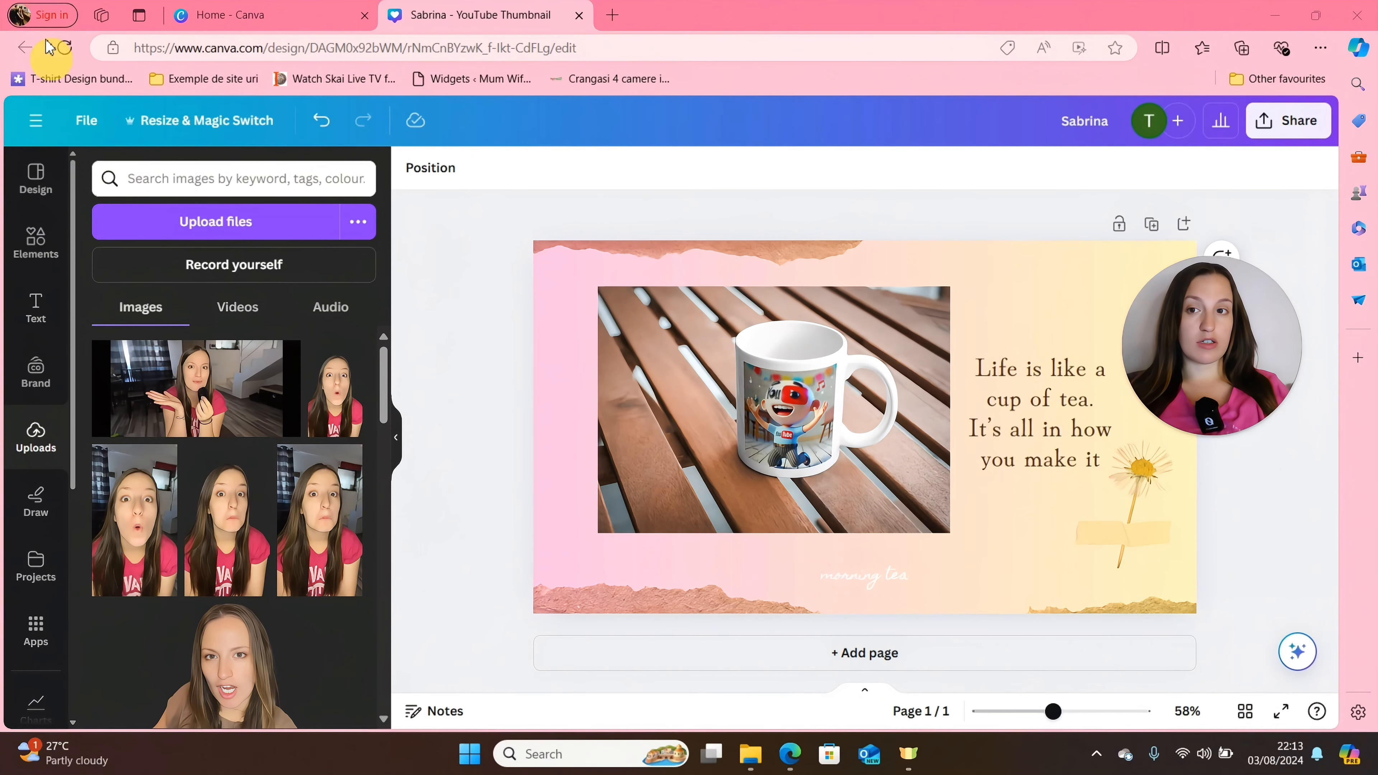
# Find the "video" resize options and resize this design to Mobile Video, 1080 × 1920 px.
pyautogui.click(185, 179)
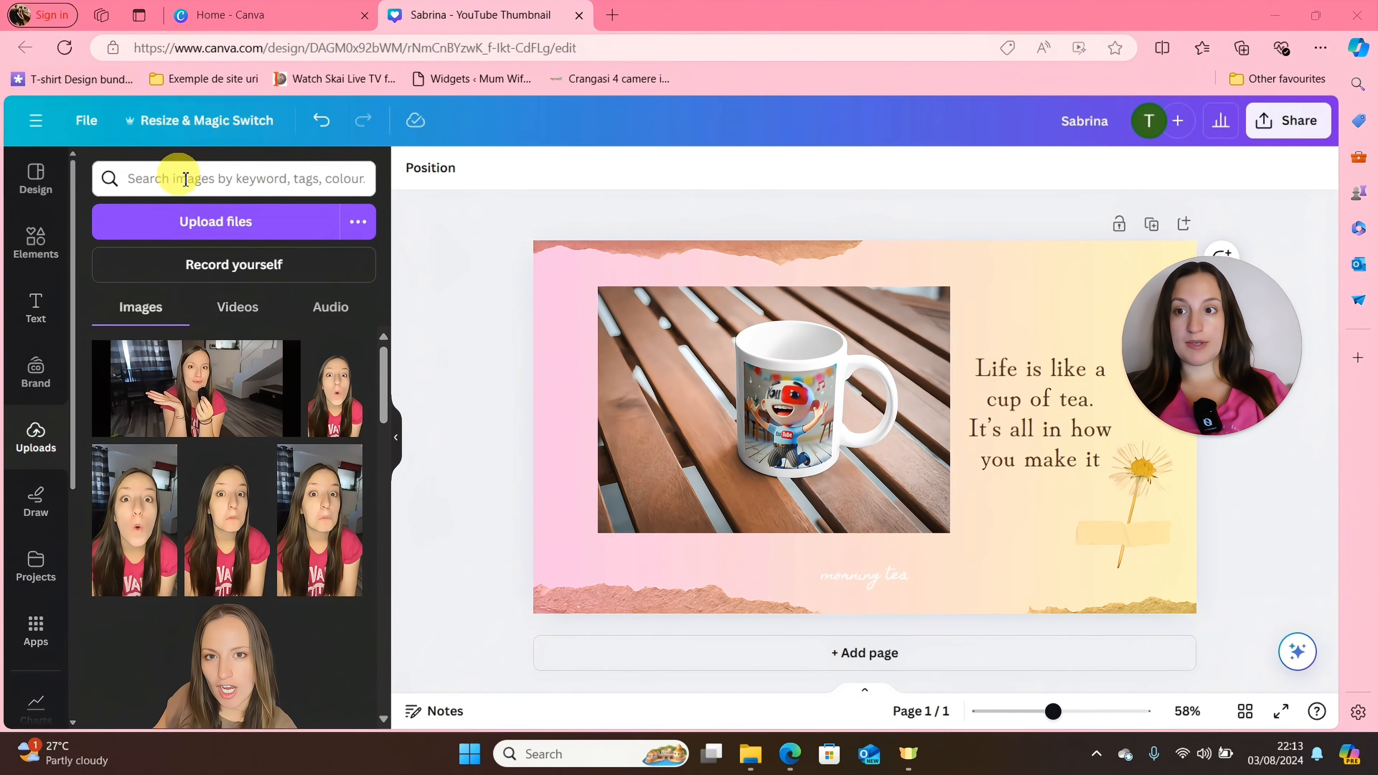
pyautogui.click(170, 130)
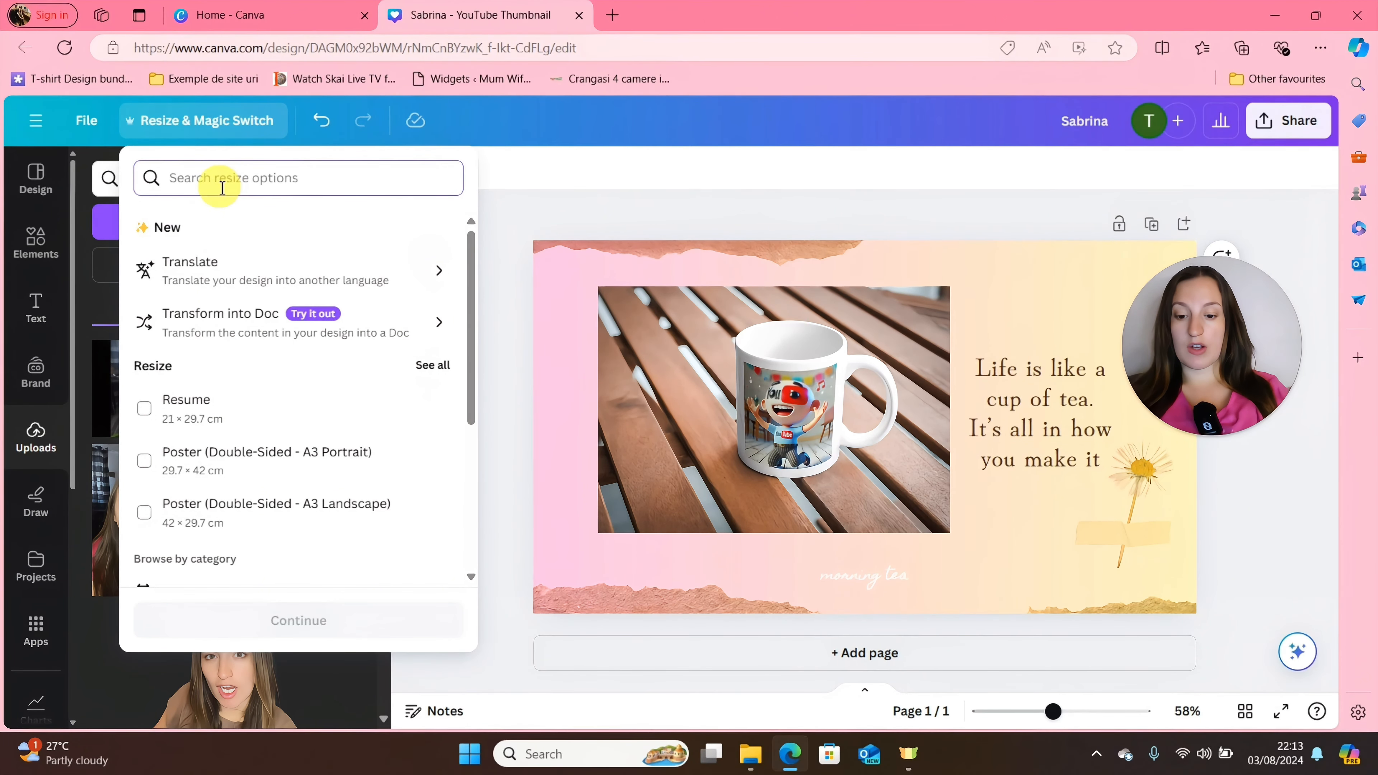
pyautogui.write('video')
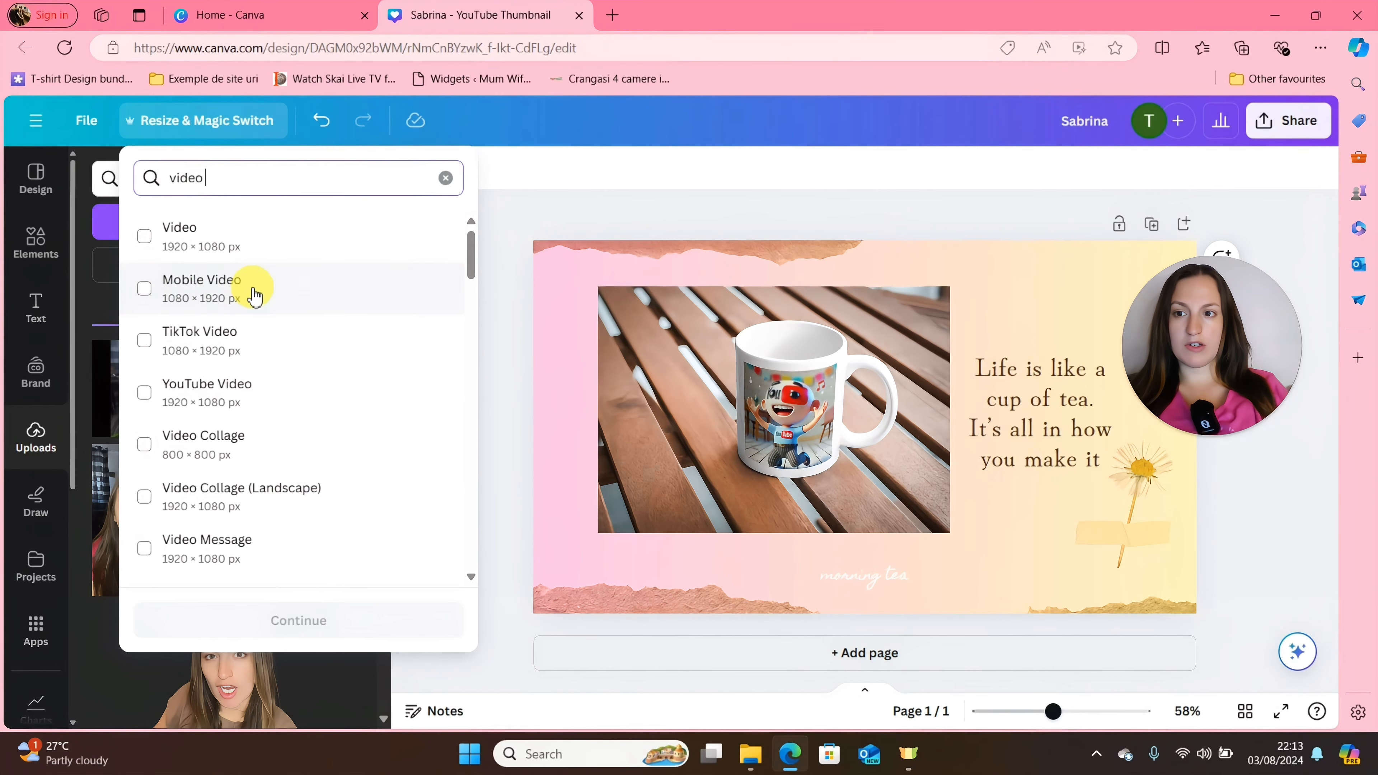
pyautogui.doubleClick(237, 287)
pyautogui.doubleClick(237, 287)
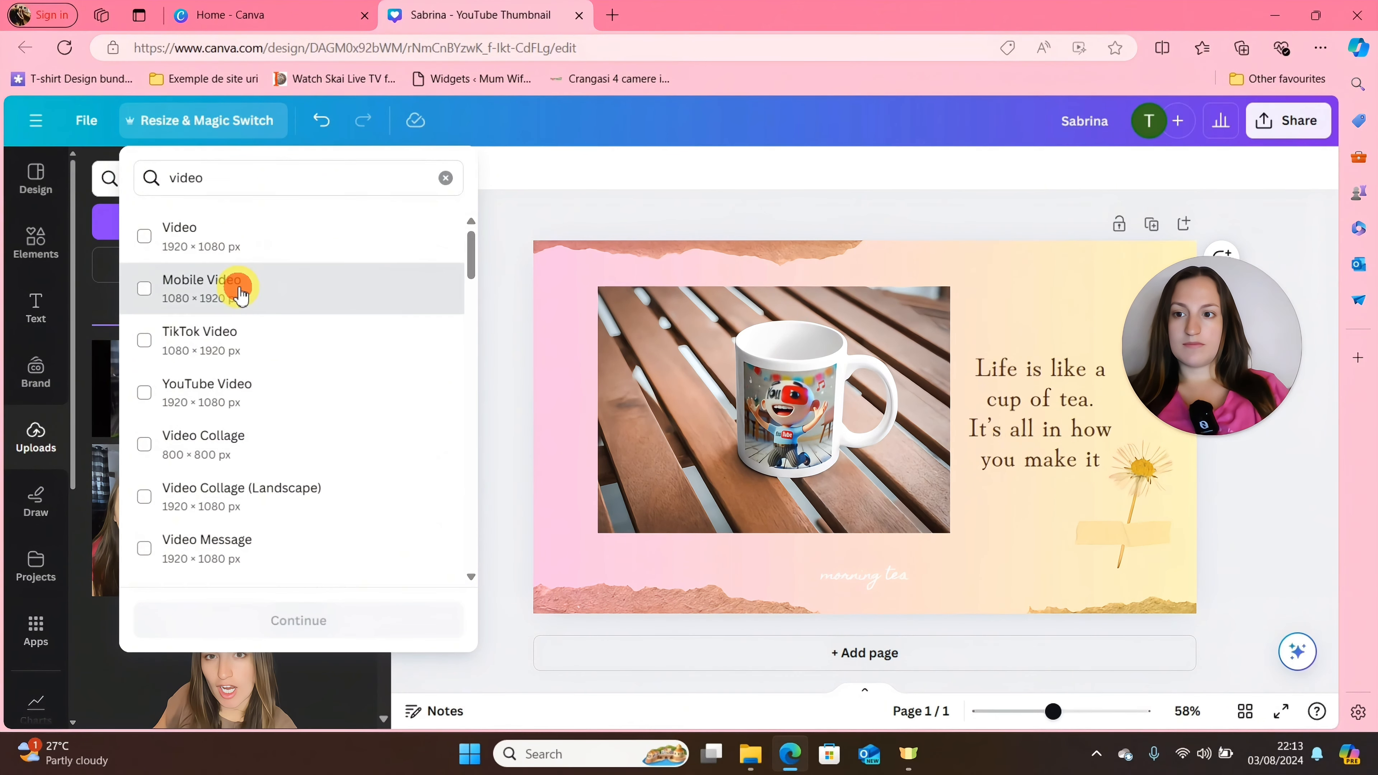
pyautogui.click(144, 290)
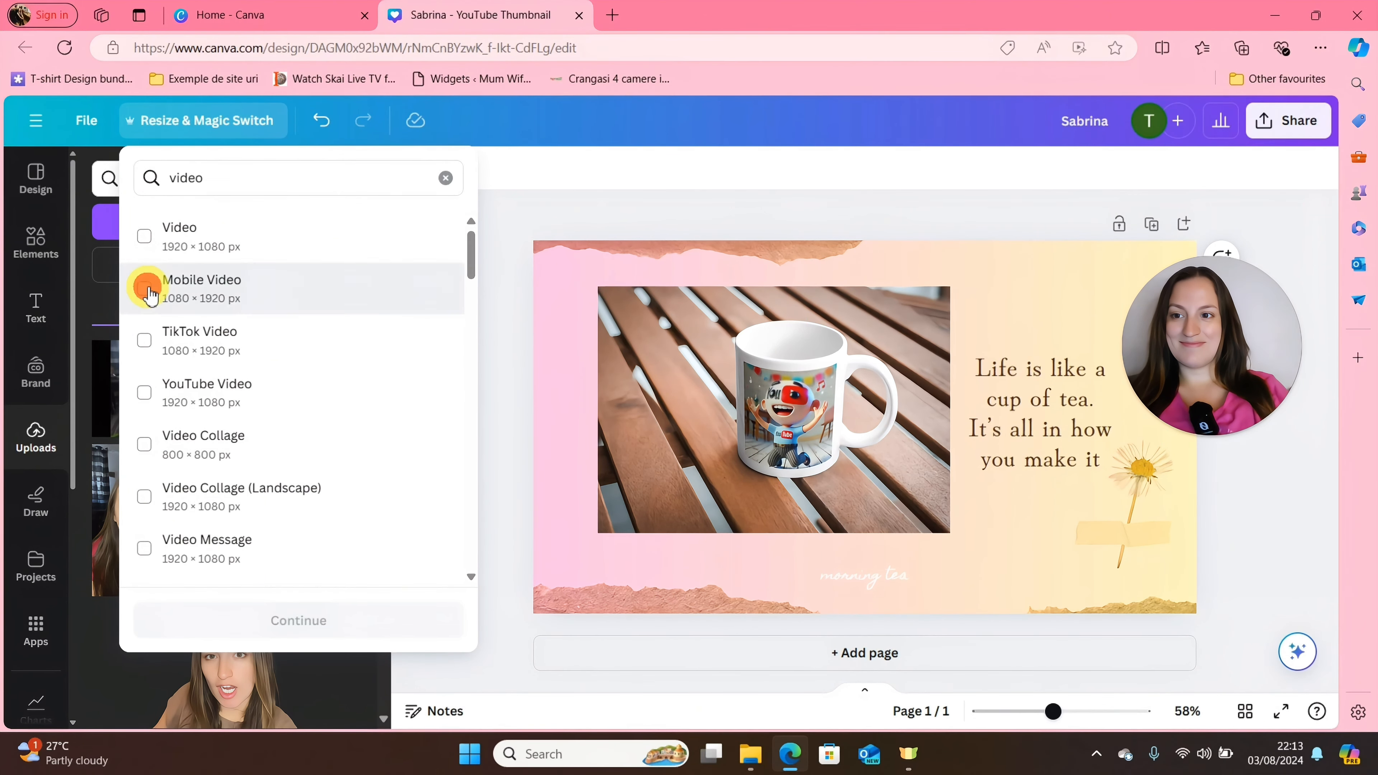
pyautogui.click(301, 630)
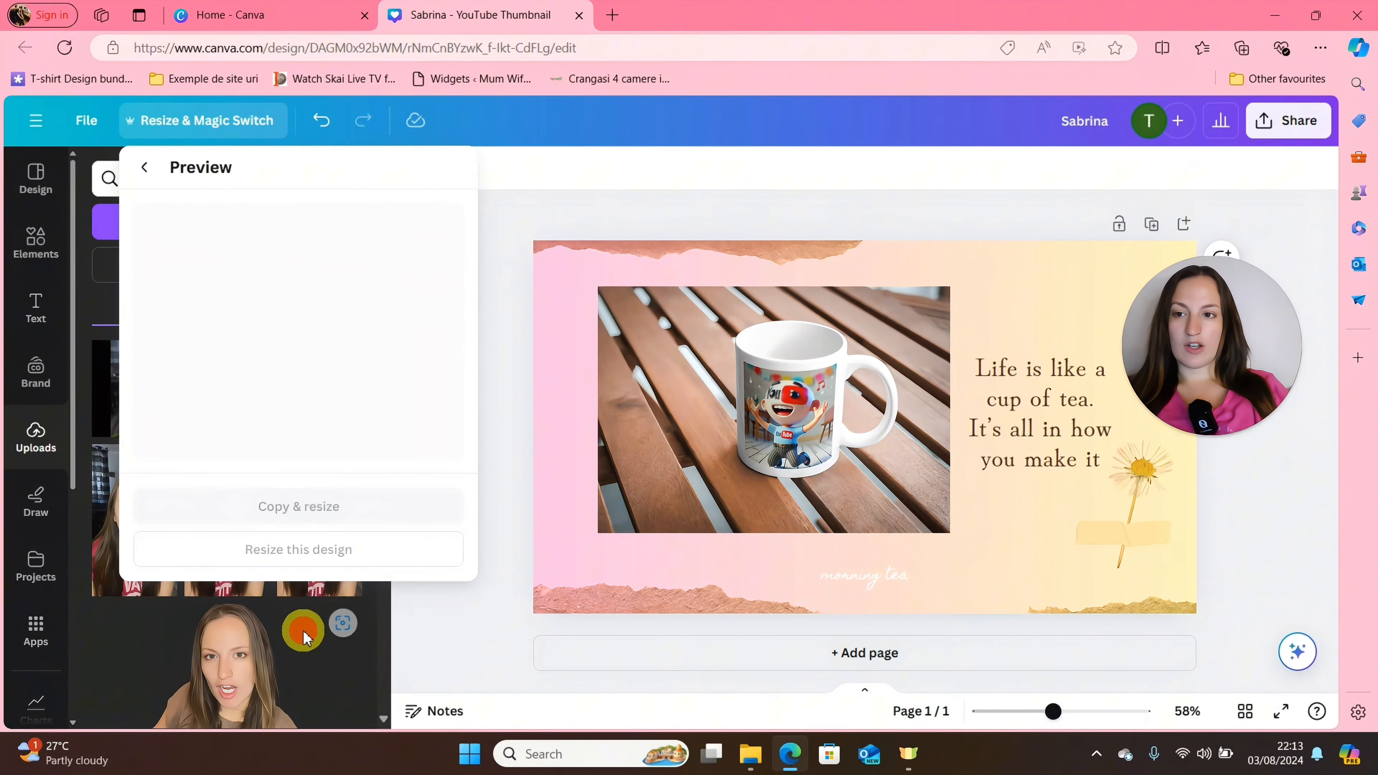
pyautogui.click(278, 558)
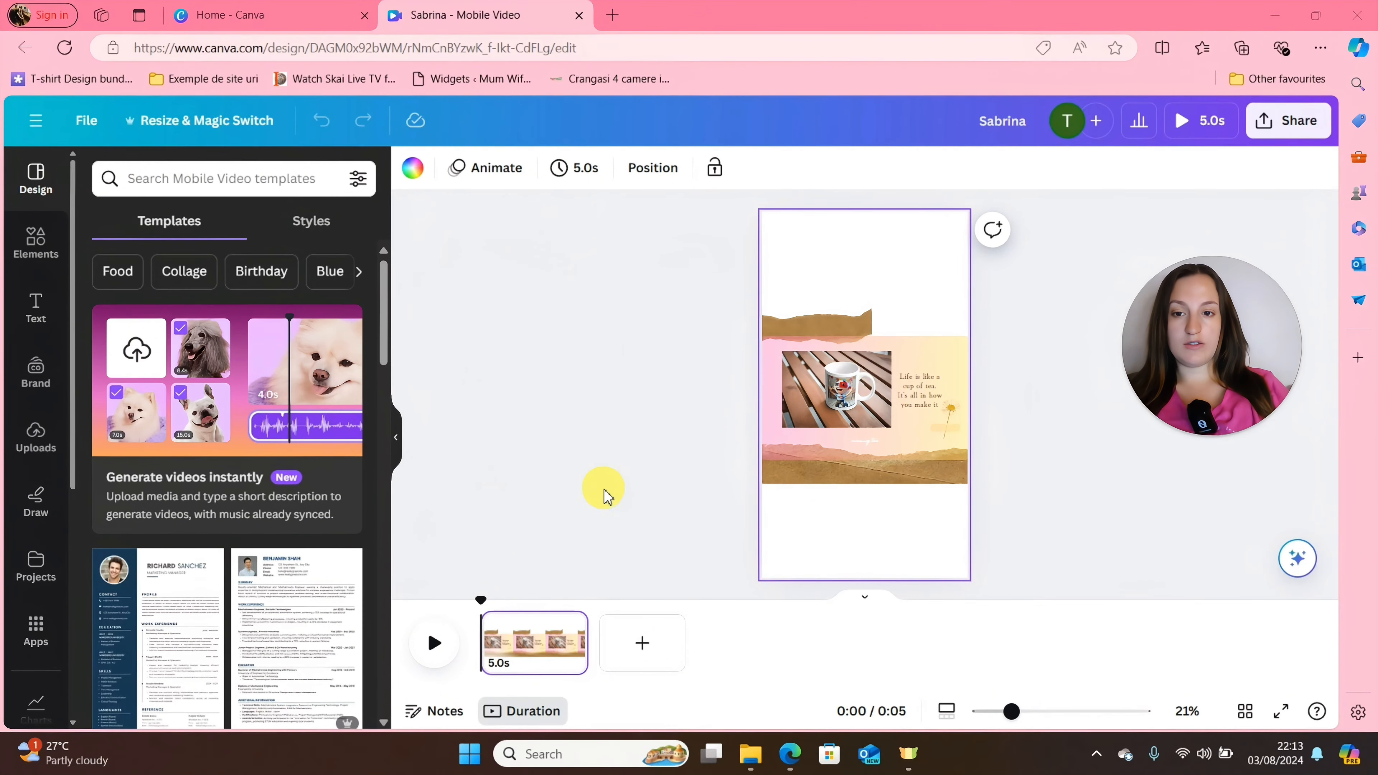
# Search the elements for "relax" and limit the results to audio.
pyautogui.click(175, 178)
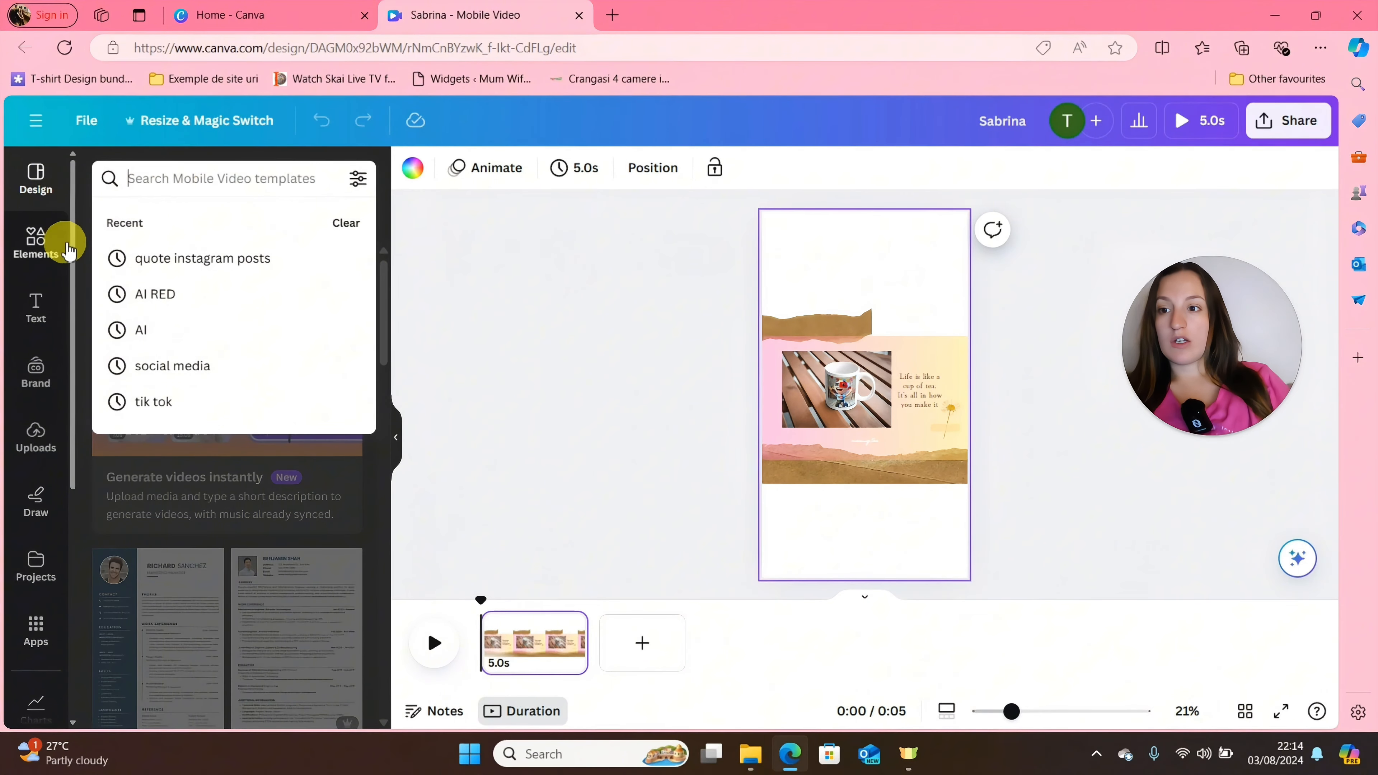
pyautogui.click(35, 247)
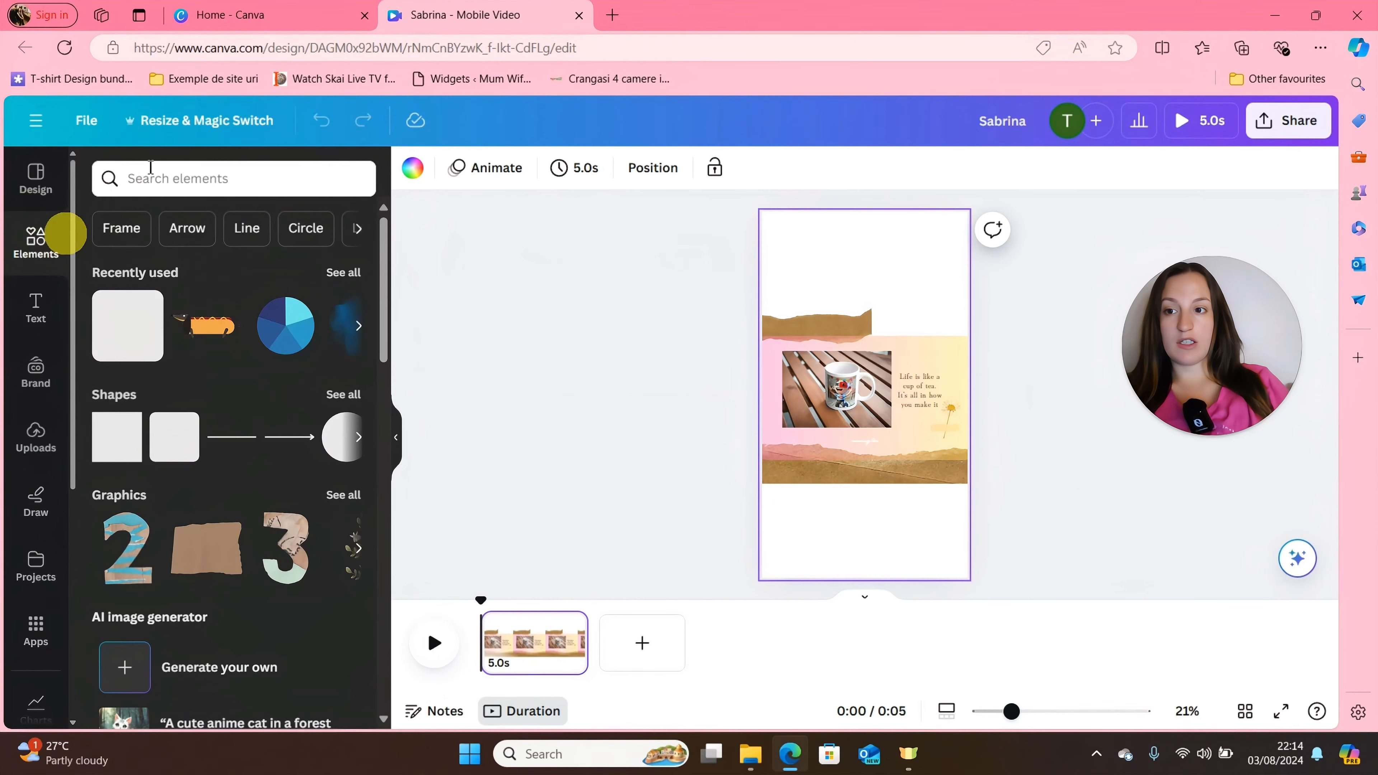
pyautogui.click(195, 175)
pyautogui.write('re')
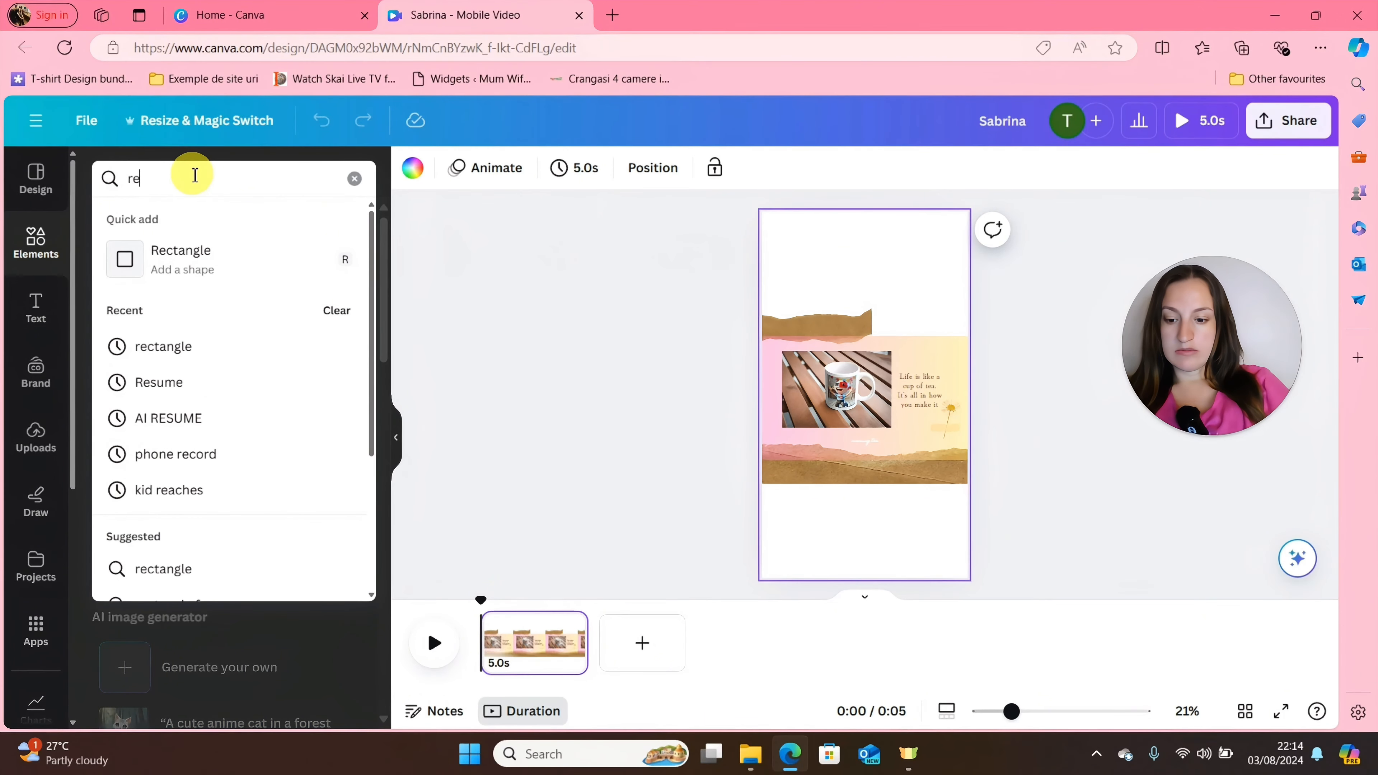
pyautogui.write('xed')
pyautogui.press('Return')
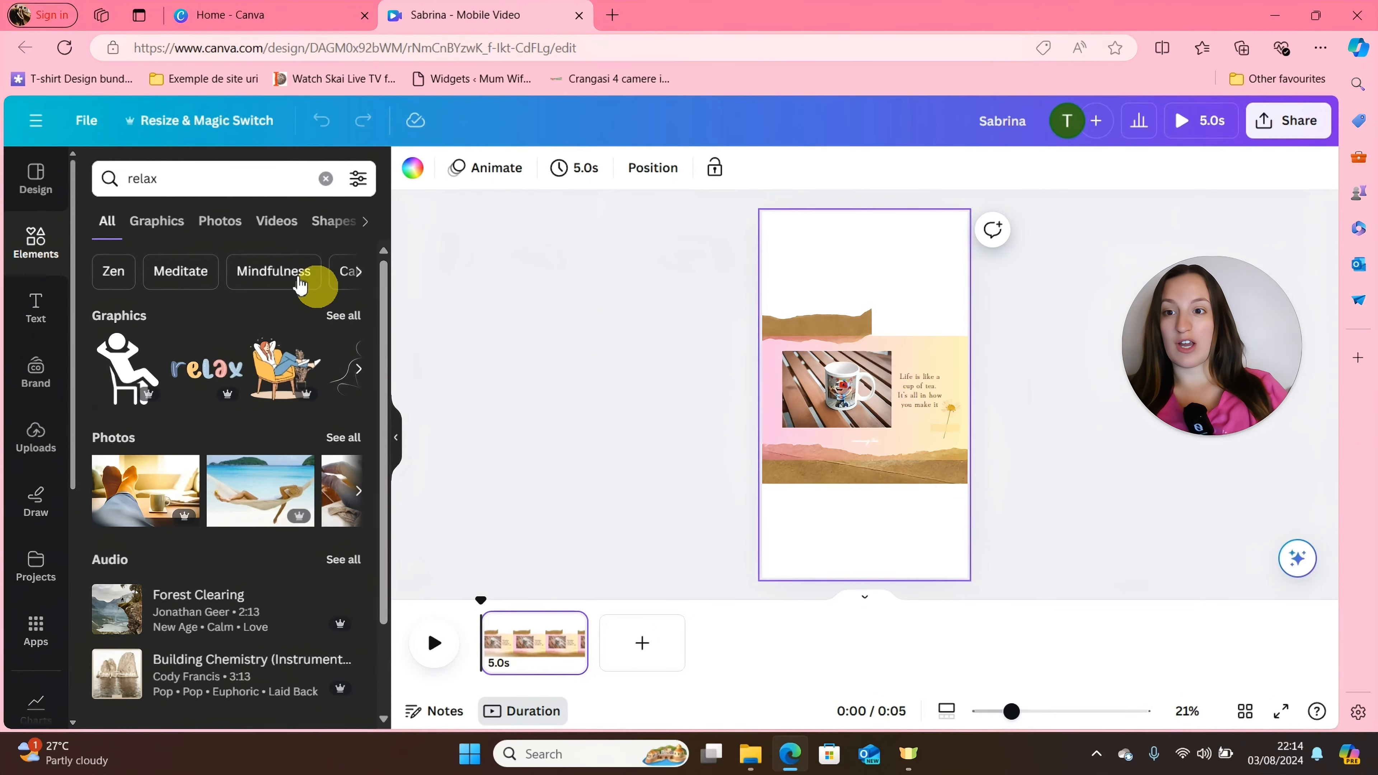
pyautogui.click(363, 222)
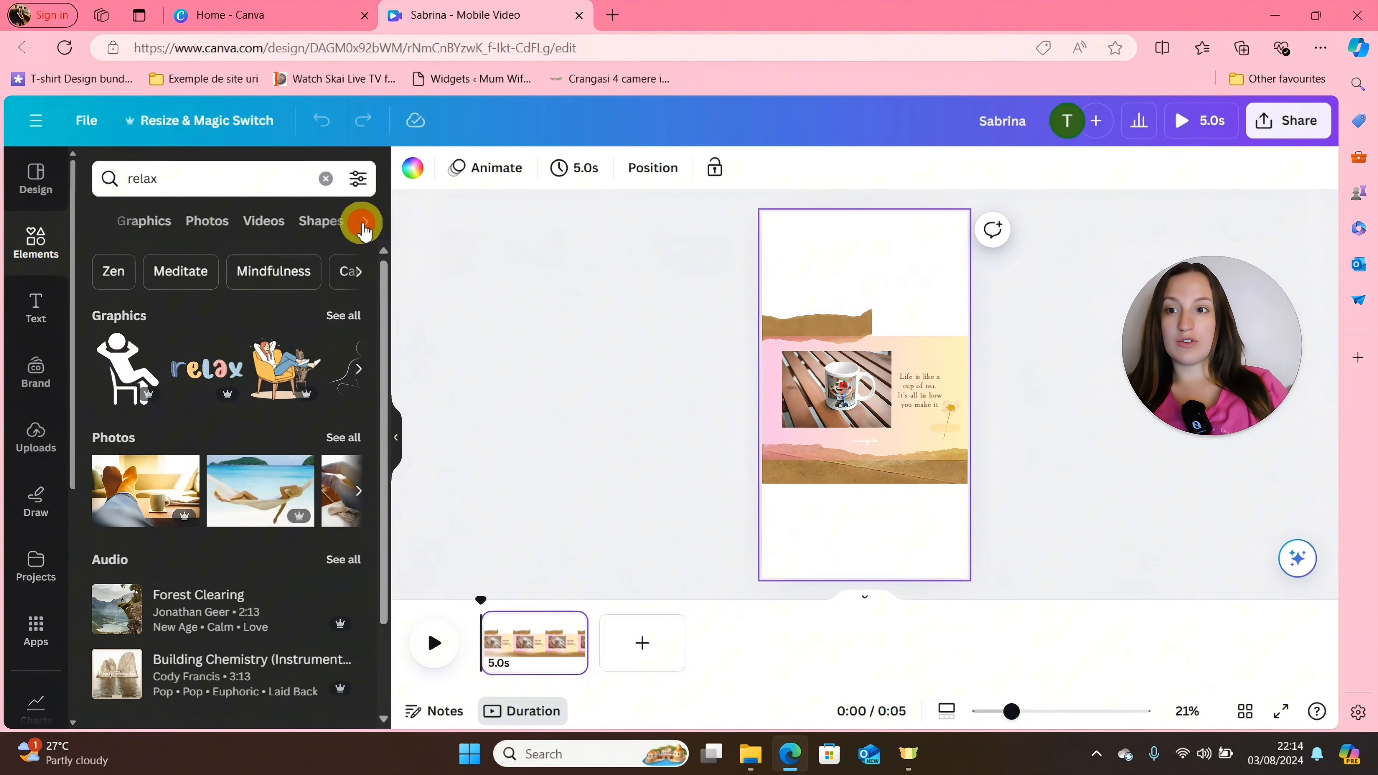
pyautogui.click(293, 223)
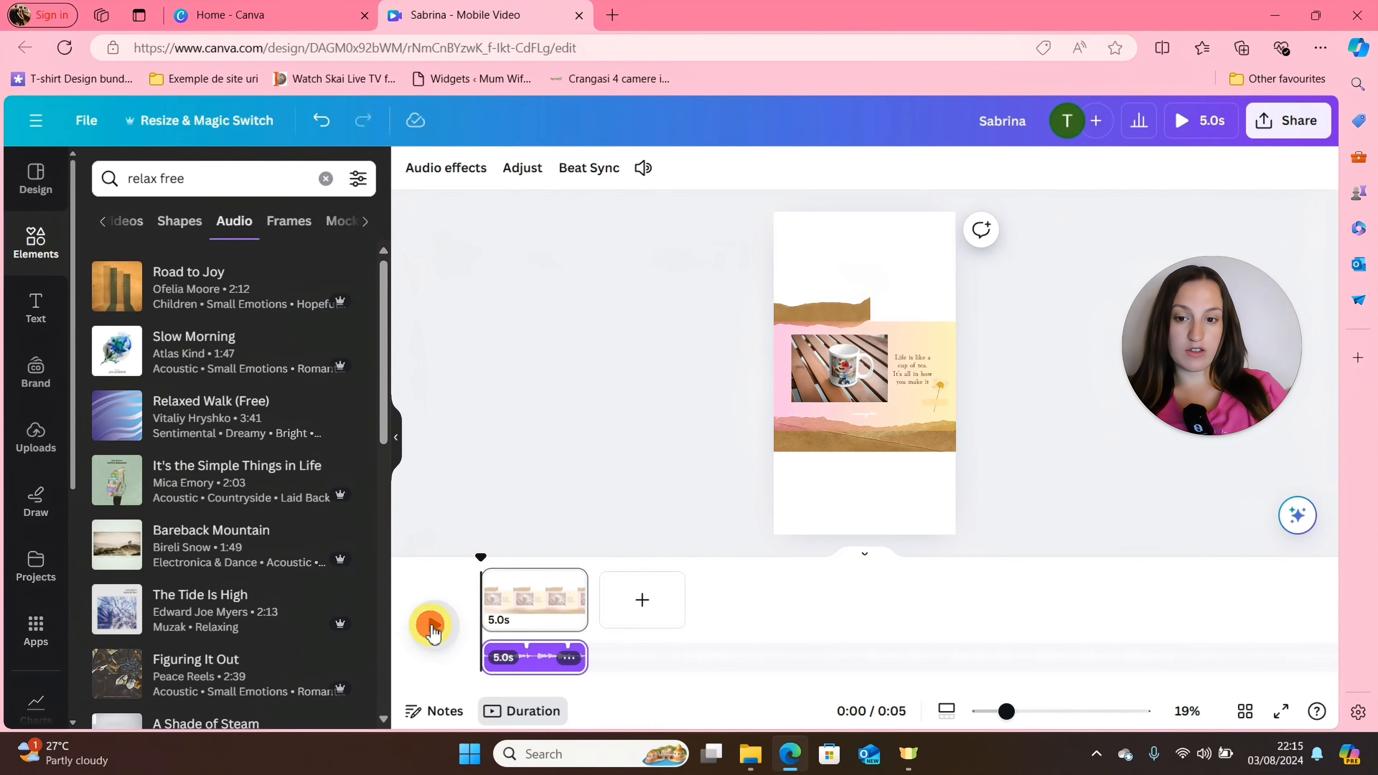
# Raise the volume of the audio track under the video page to about 321.
pyautogui.click(529, 654)
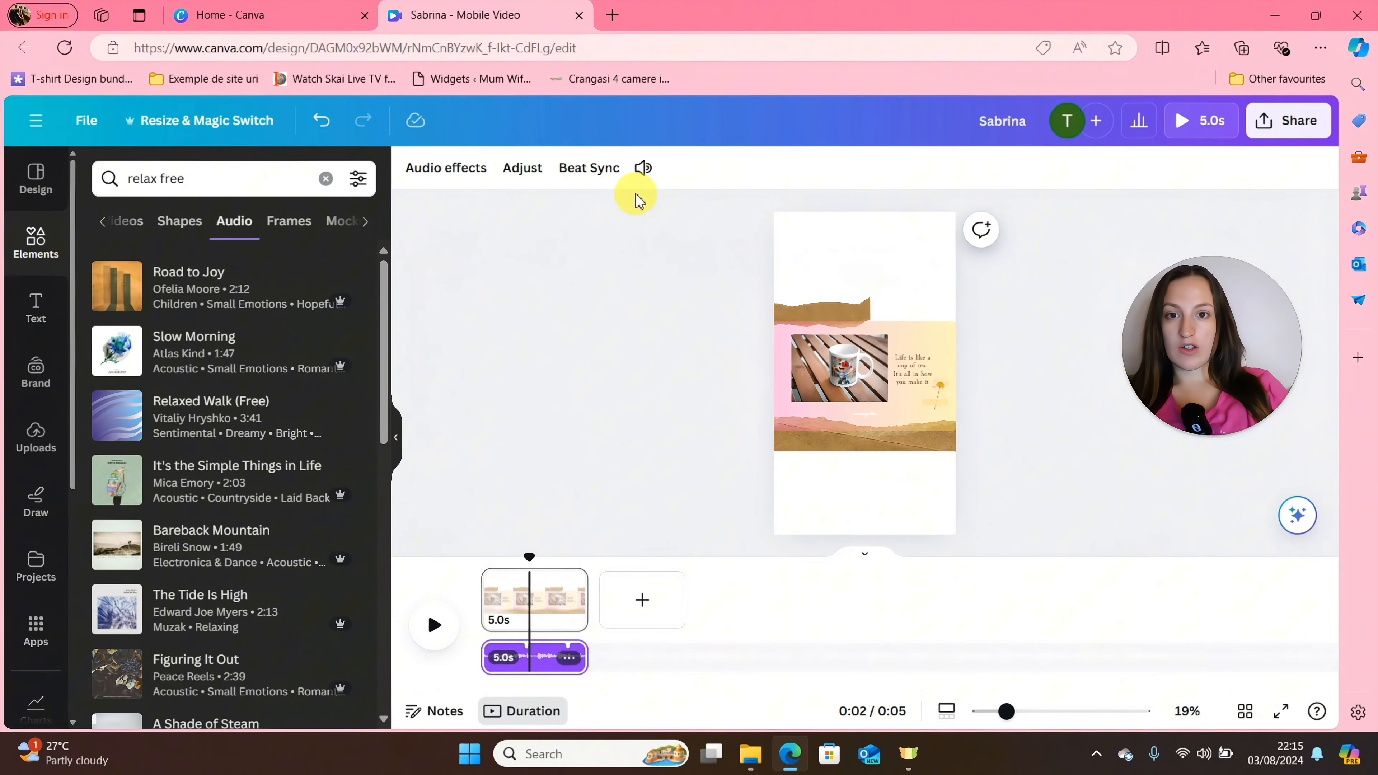
pyautogui.click(646, 168)
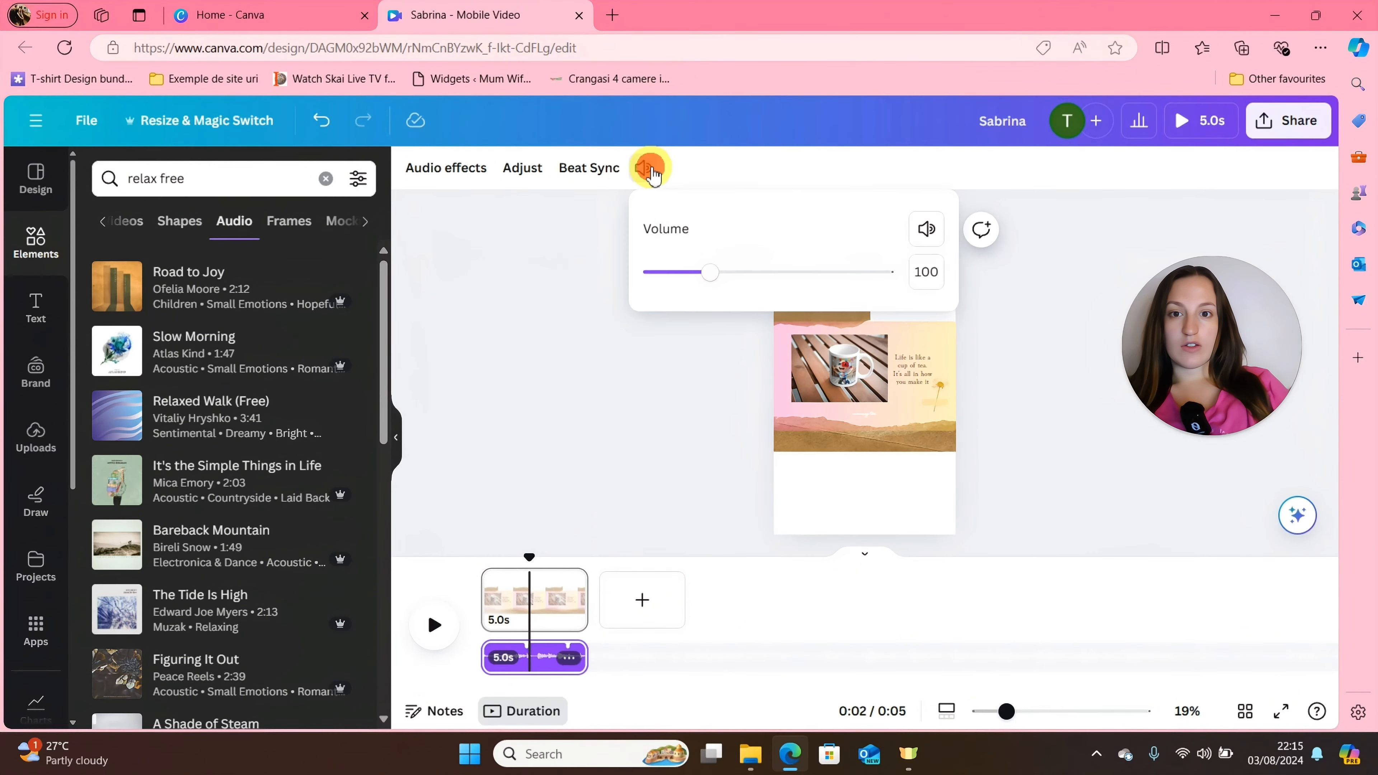
pyautogui.moveTo(705, 273); pyautogui.dragTo(844, 288)
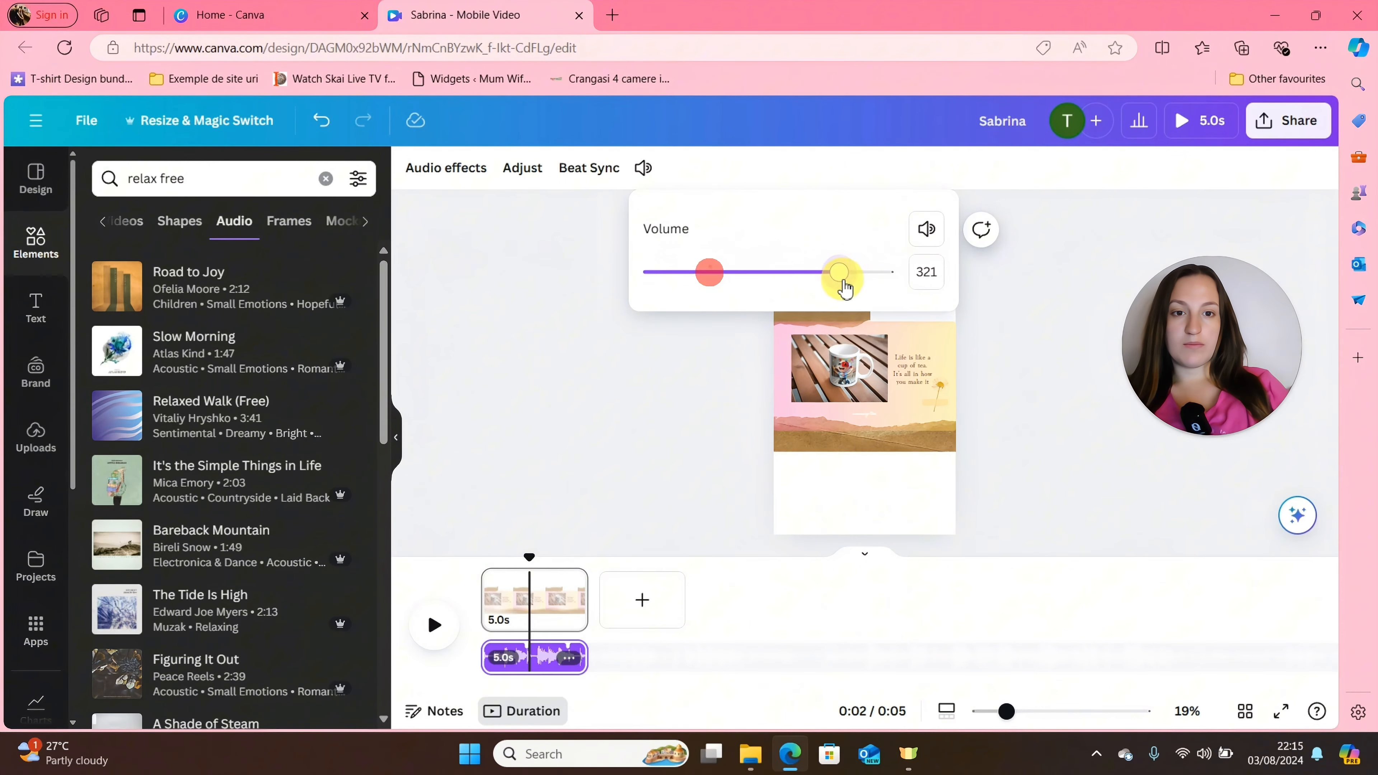
pyautogui.click(538, 655)
pyautogui.click(529, 553)
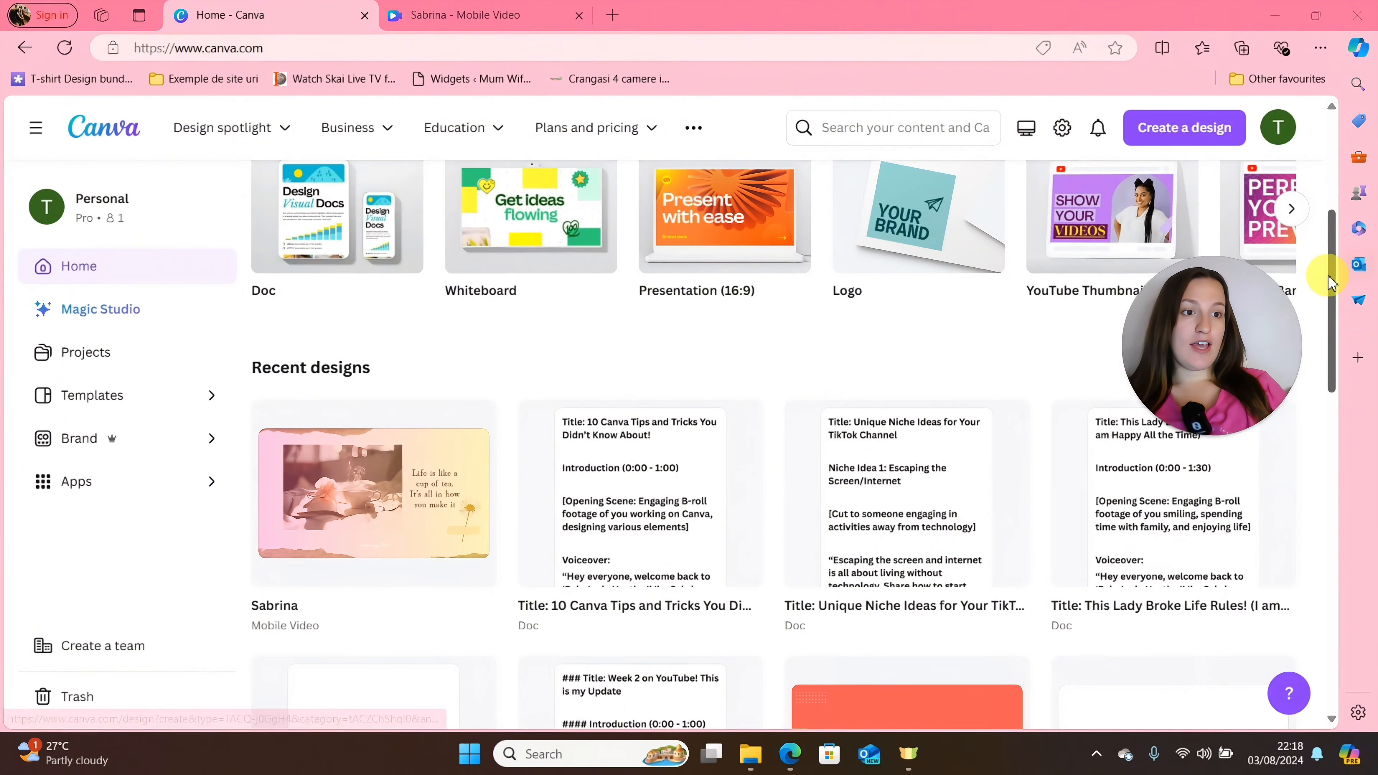
# Create a new YouTube Thumbnail design from the Canva home page and browse its templates.
pyautogui.scroll(10, 1328, 271)
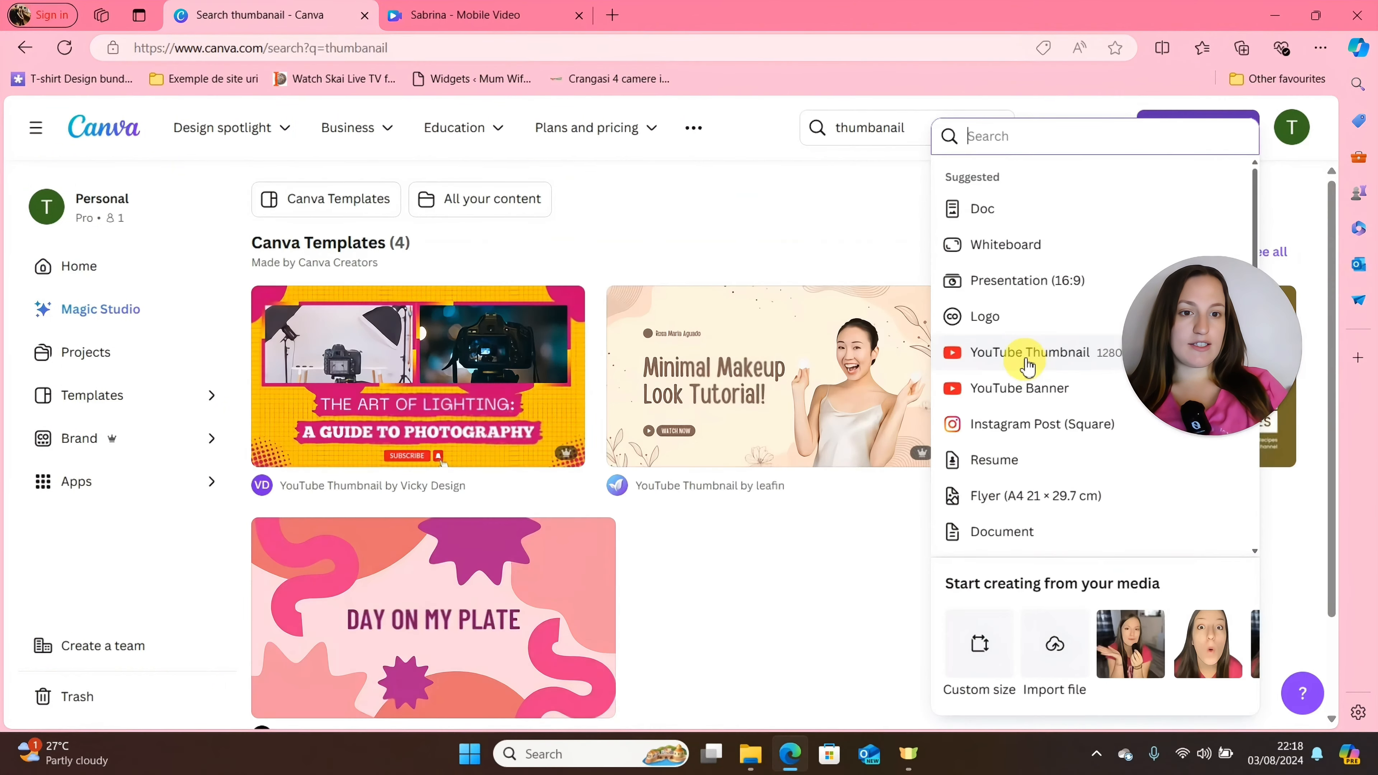
pyautogui.click(1024, 354)
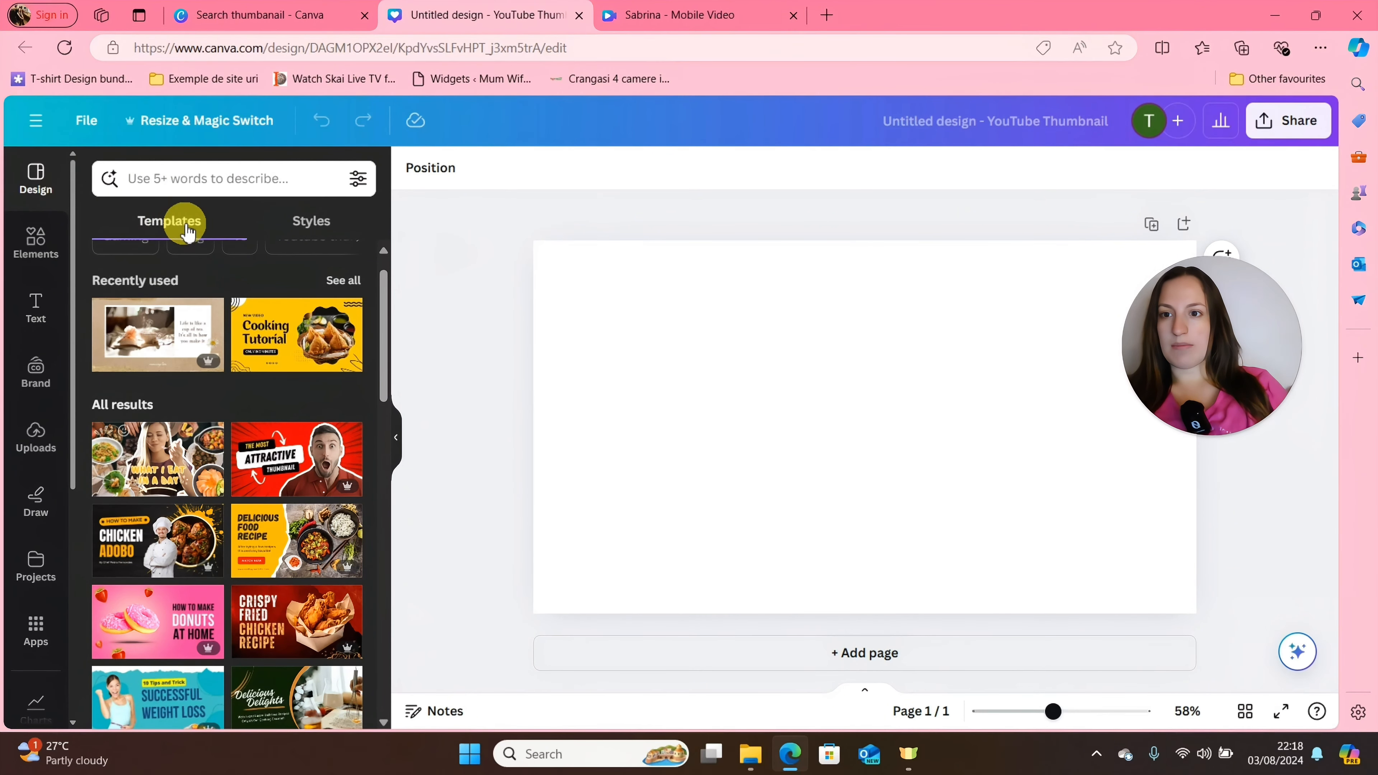
pyautogui.moveTo(381, 311); pyautogui.dragTo(352, 367)
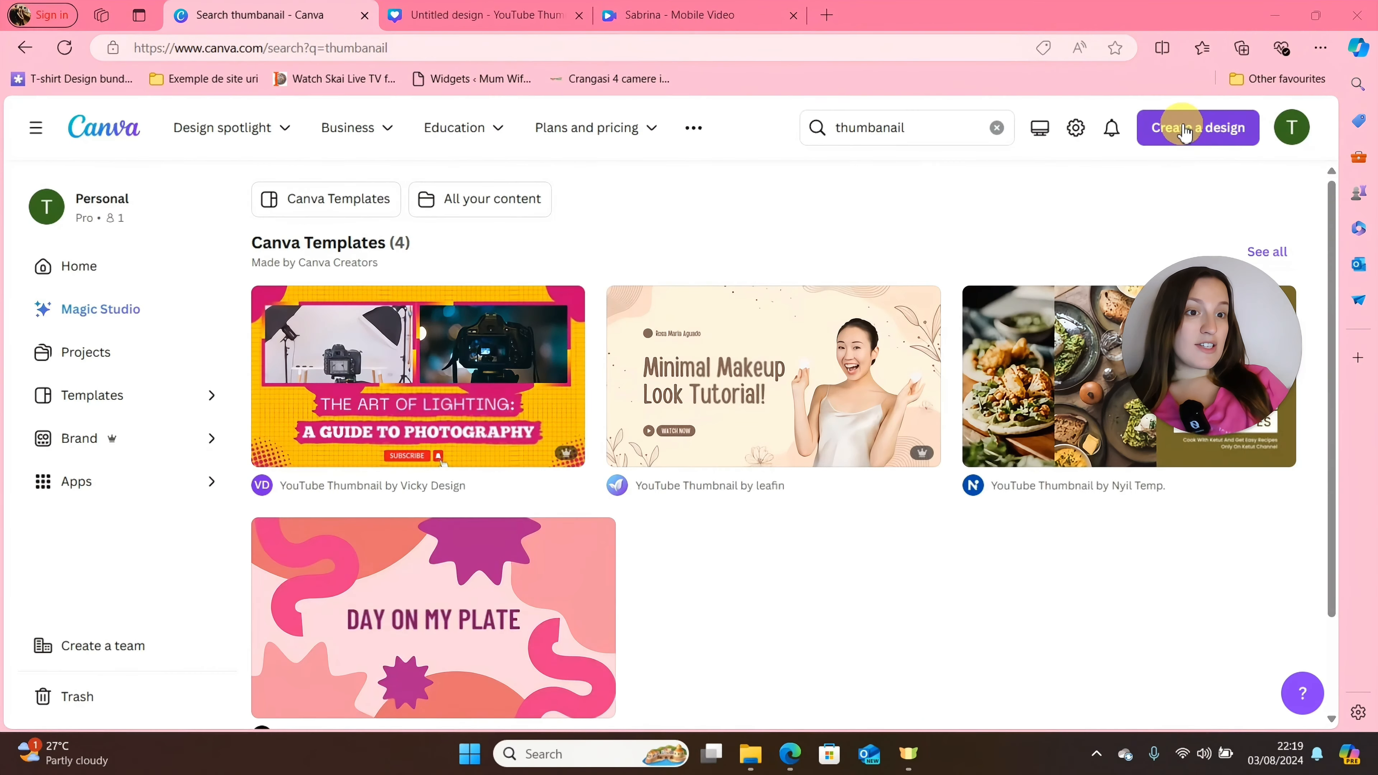
# Search the new design types for "instagram post" and create an Instagram Post (Portrait) design, 1080 × 1350 px.
pyautogui.click(1182, 125)
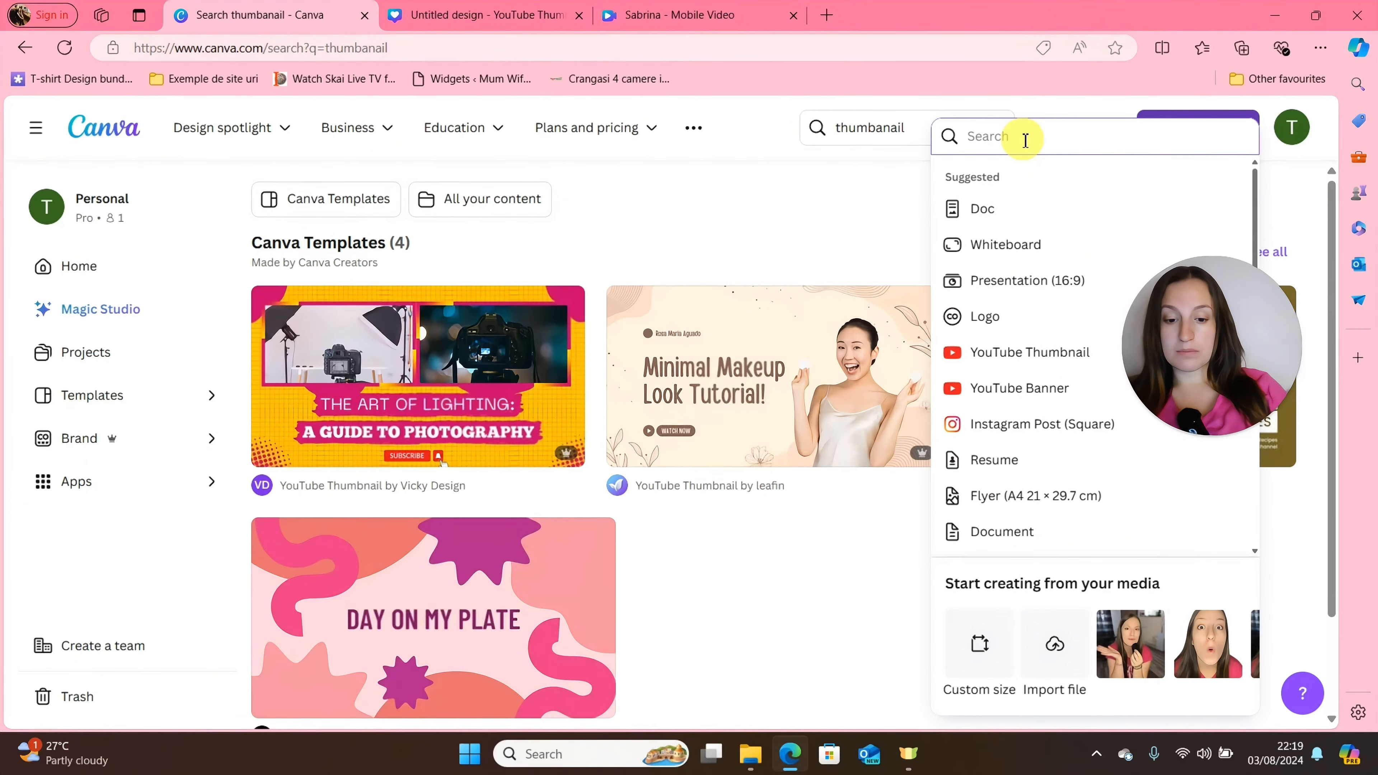
pyautogui.write('instagram pos')
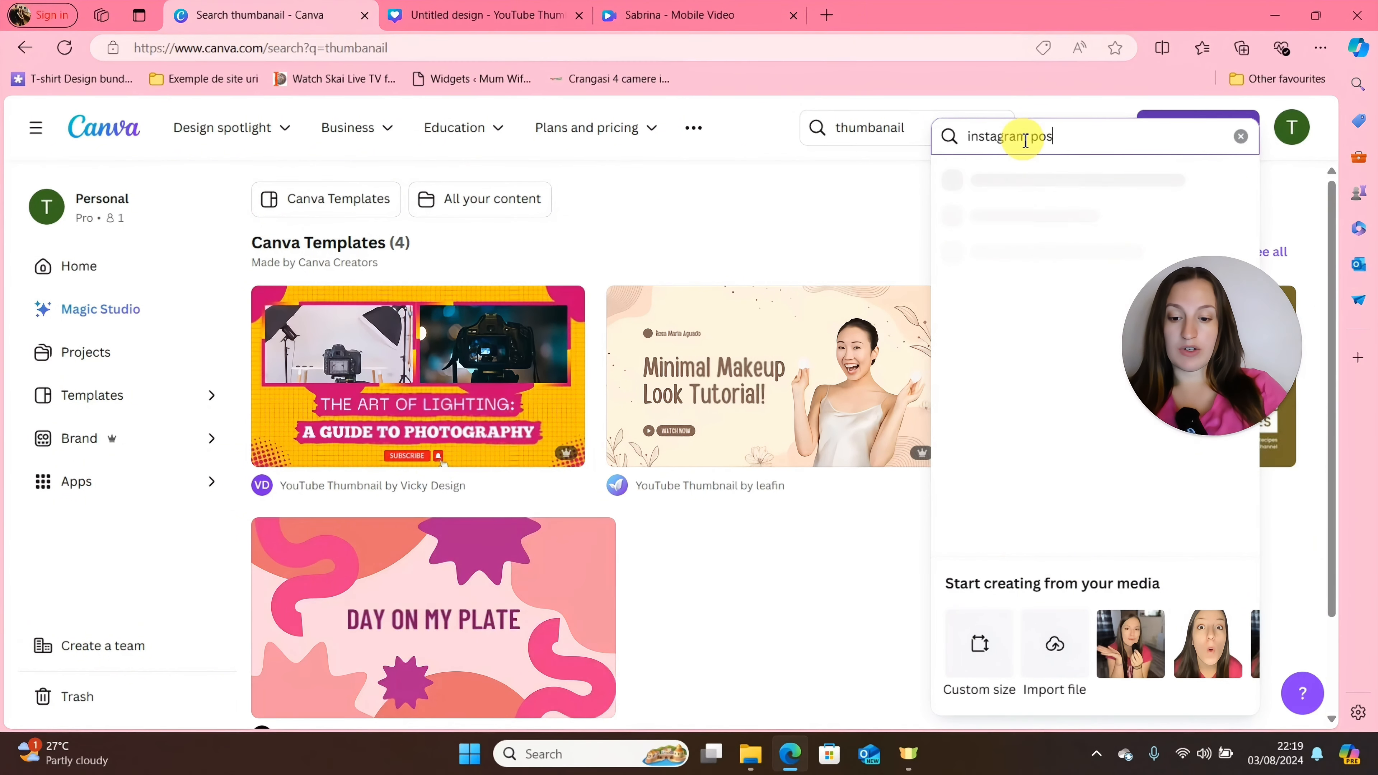
pyautogui.write('t')
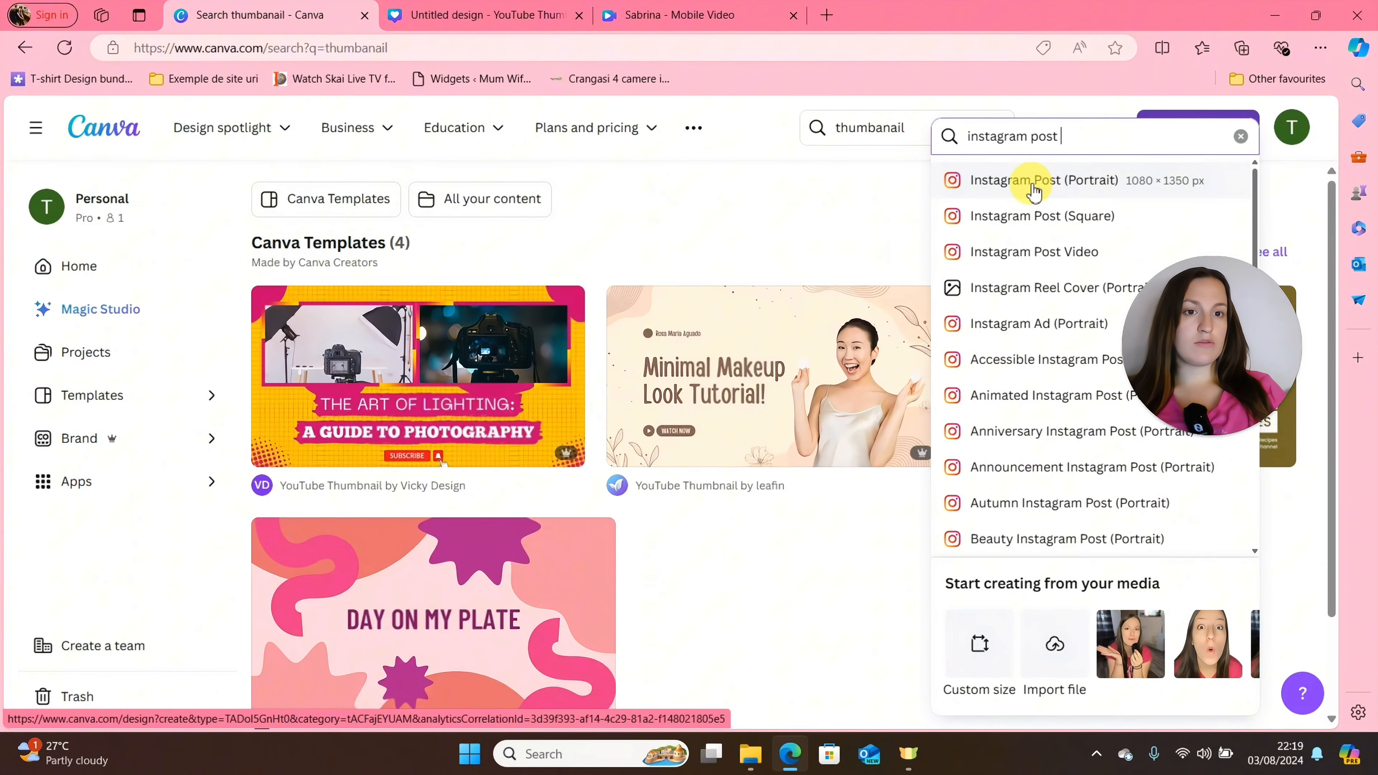
pyautogui.click(1091, 187)
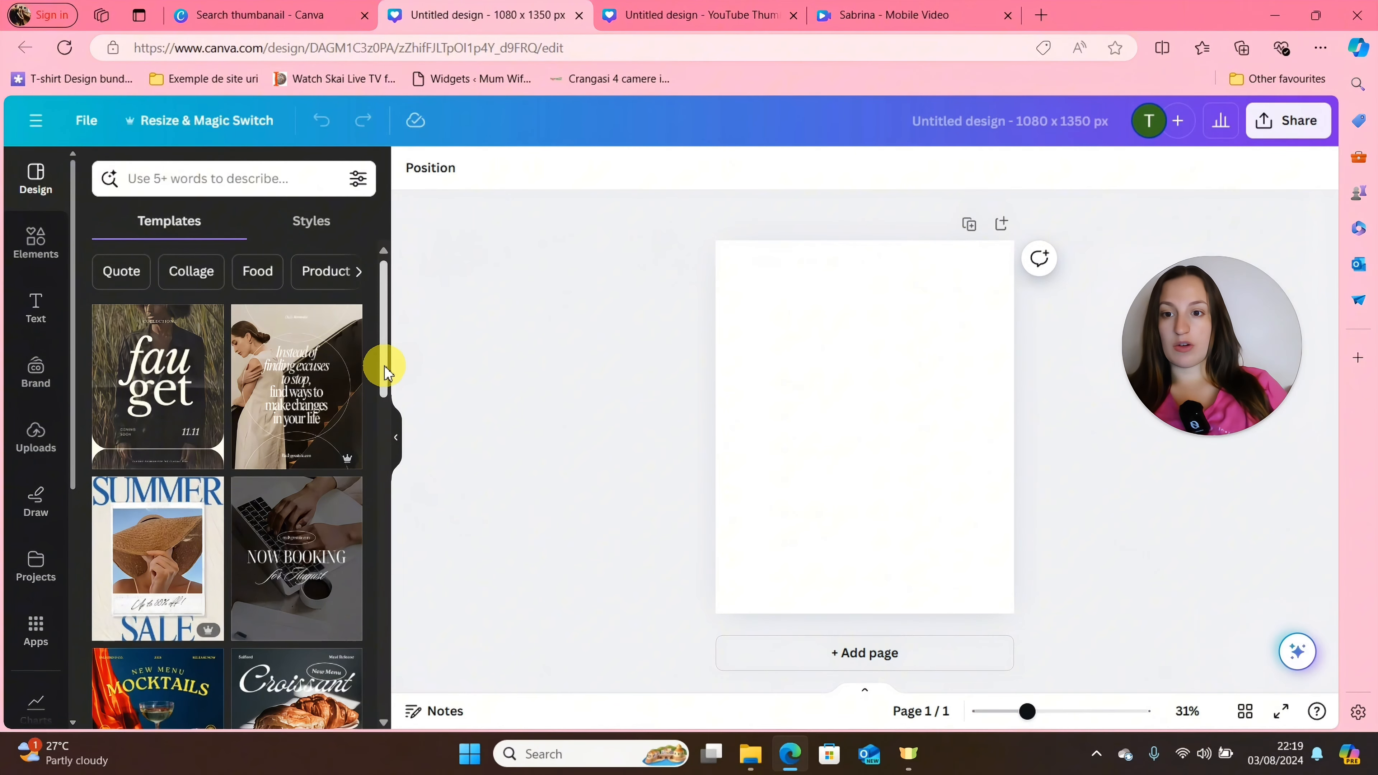
# Search the Instagram post templates for "food" and browse the results.
pyautogui.moveTo(395, 396); pyautogui.dragTo(383, 220)
pyautogui.click(167, 178)
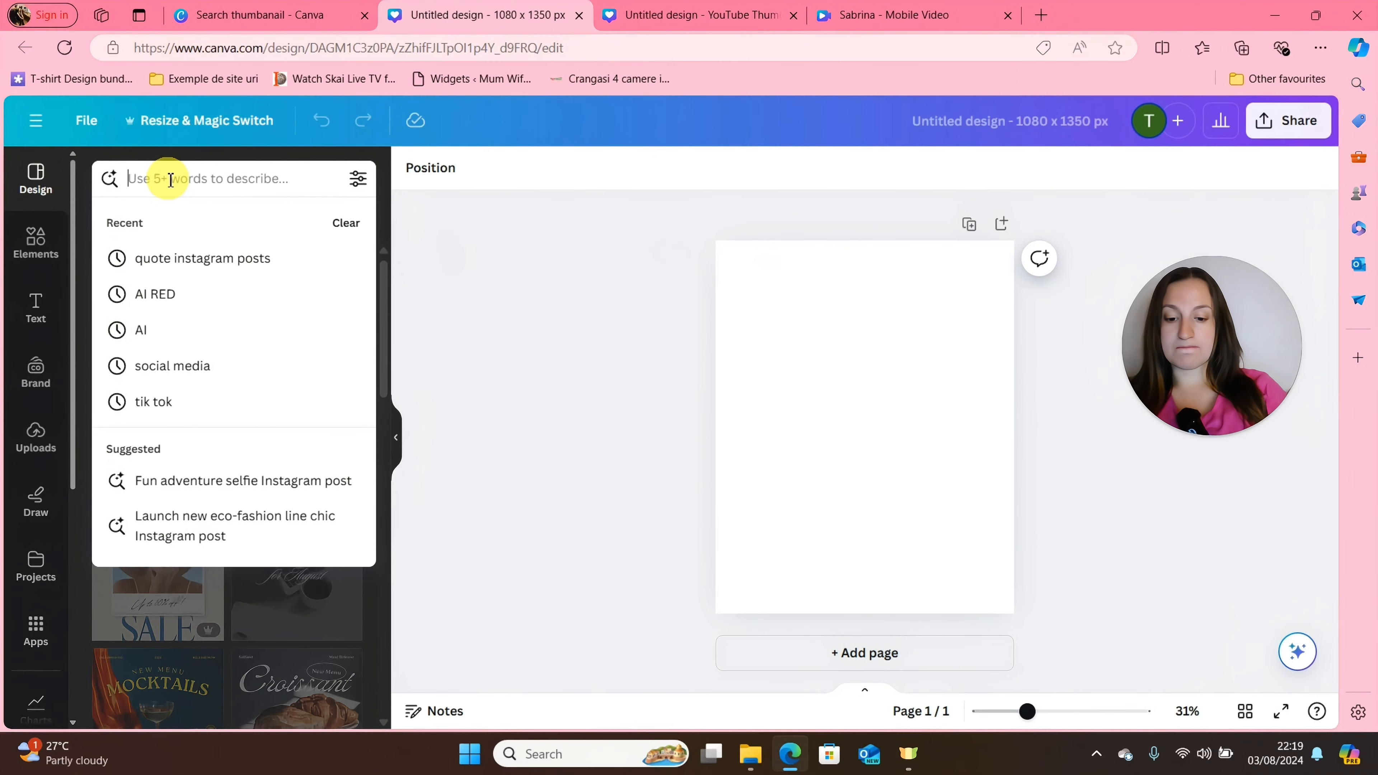
pyautogui.write('food')
pyautogui.press('Return')
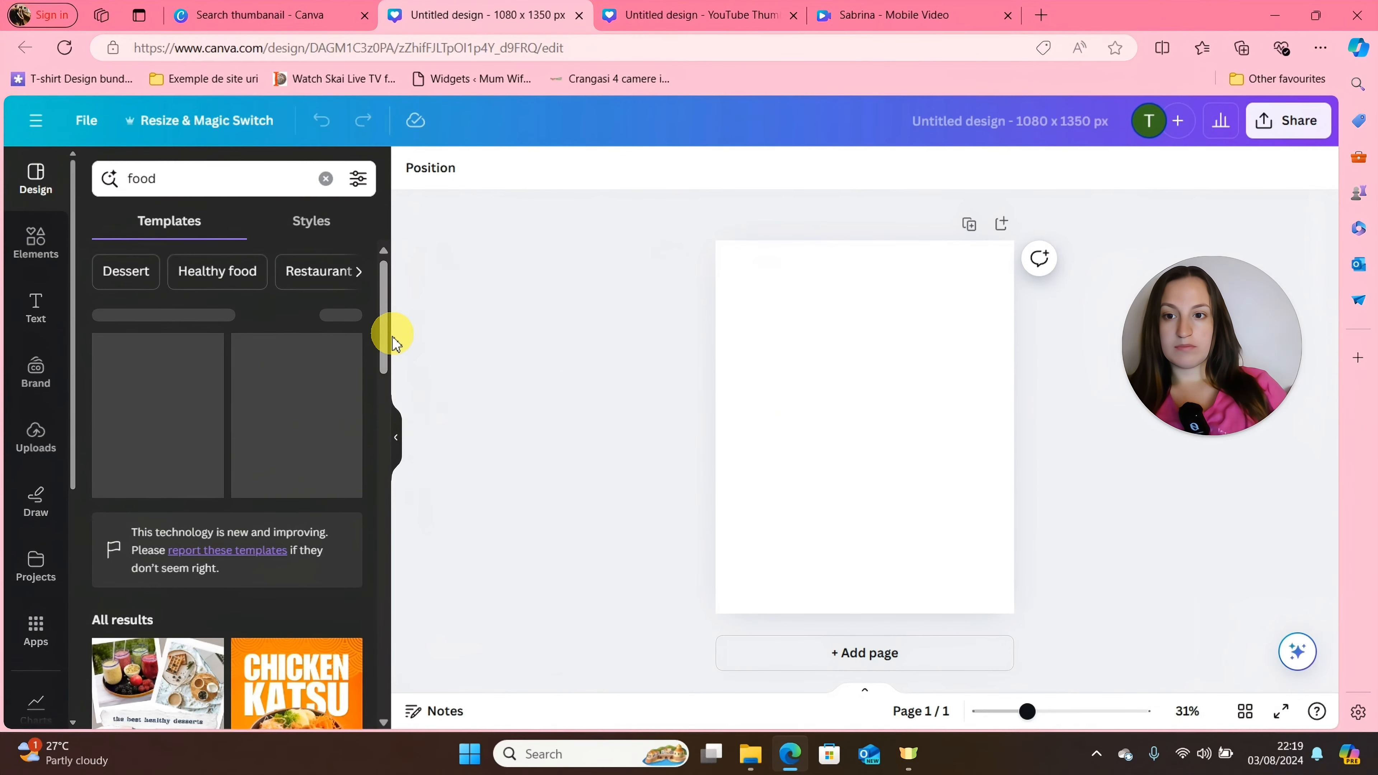
pyautogui.moveTo(388, 339); pyautogui.dragTo(366, 221)
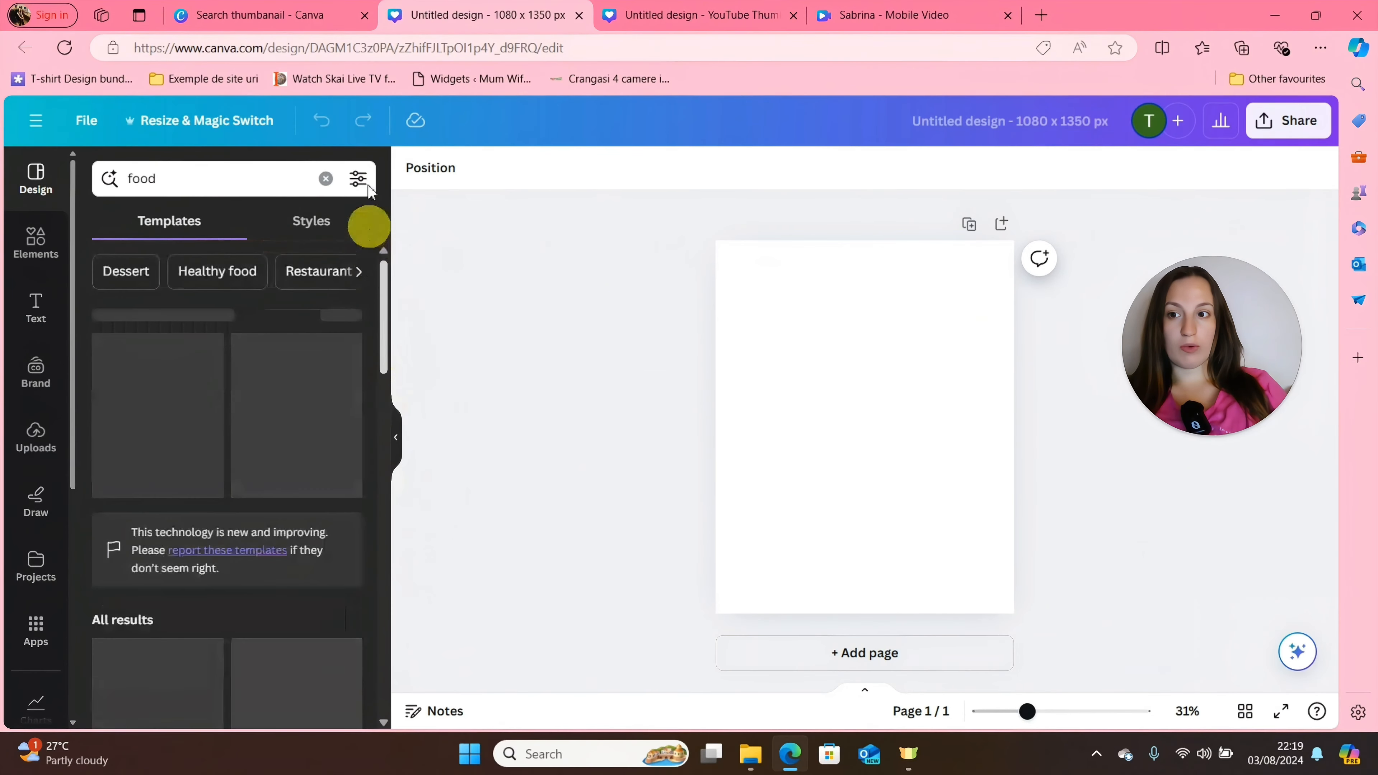
# Search the templates for "make upo" and apply the Pink And Gold Makeup End Of Year Sale Instagram Post template to the blank page.
pyautogui.click(169, 183)
pyautogui.moveTo(170, 183); pyautogui.dragTo(95, 173)
pyautogui.press('BackSpace')
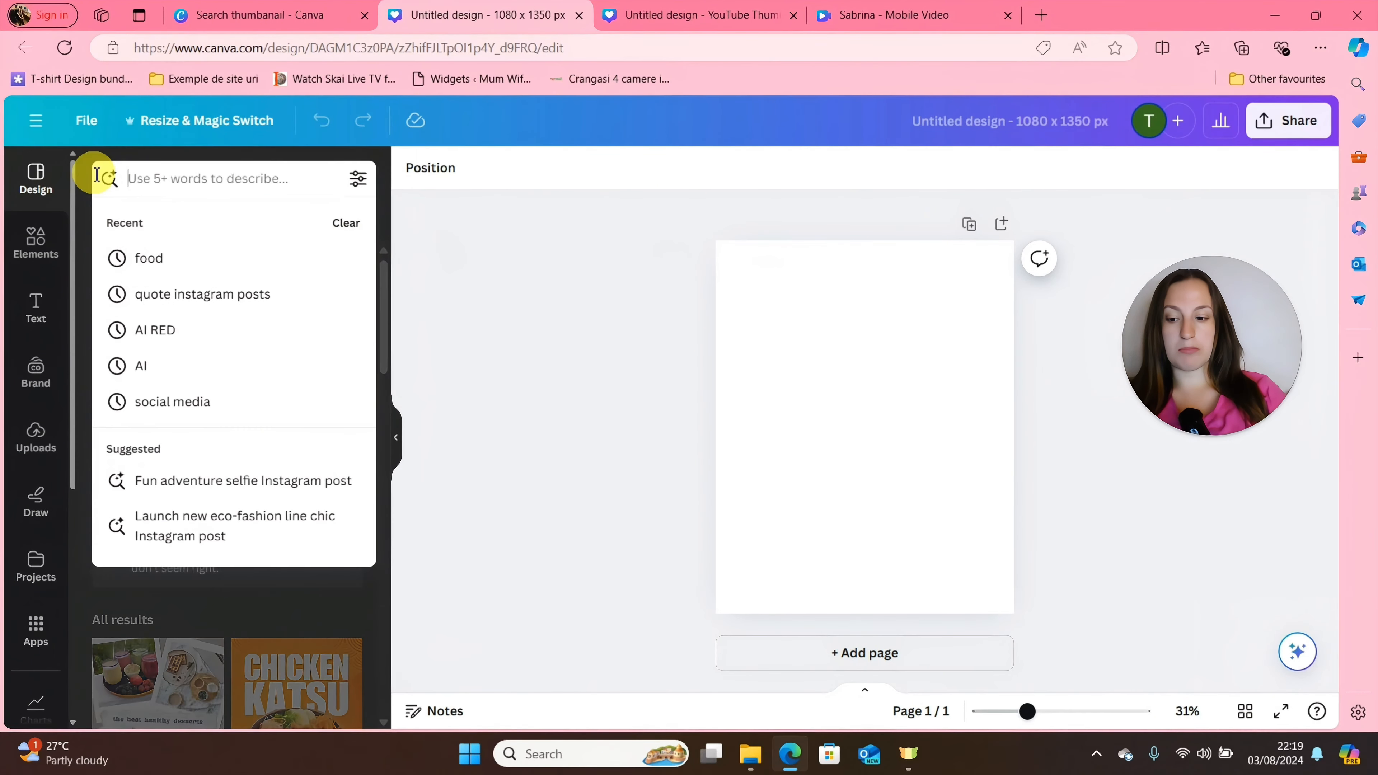
pyautogui.write('make upo')
pyautogui.press('Return')
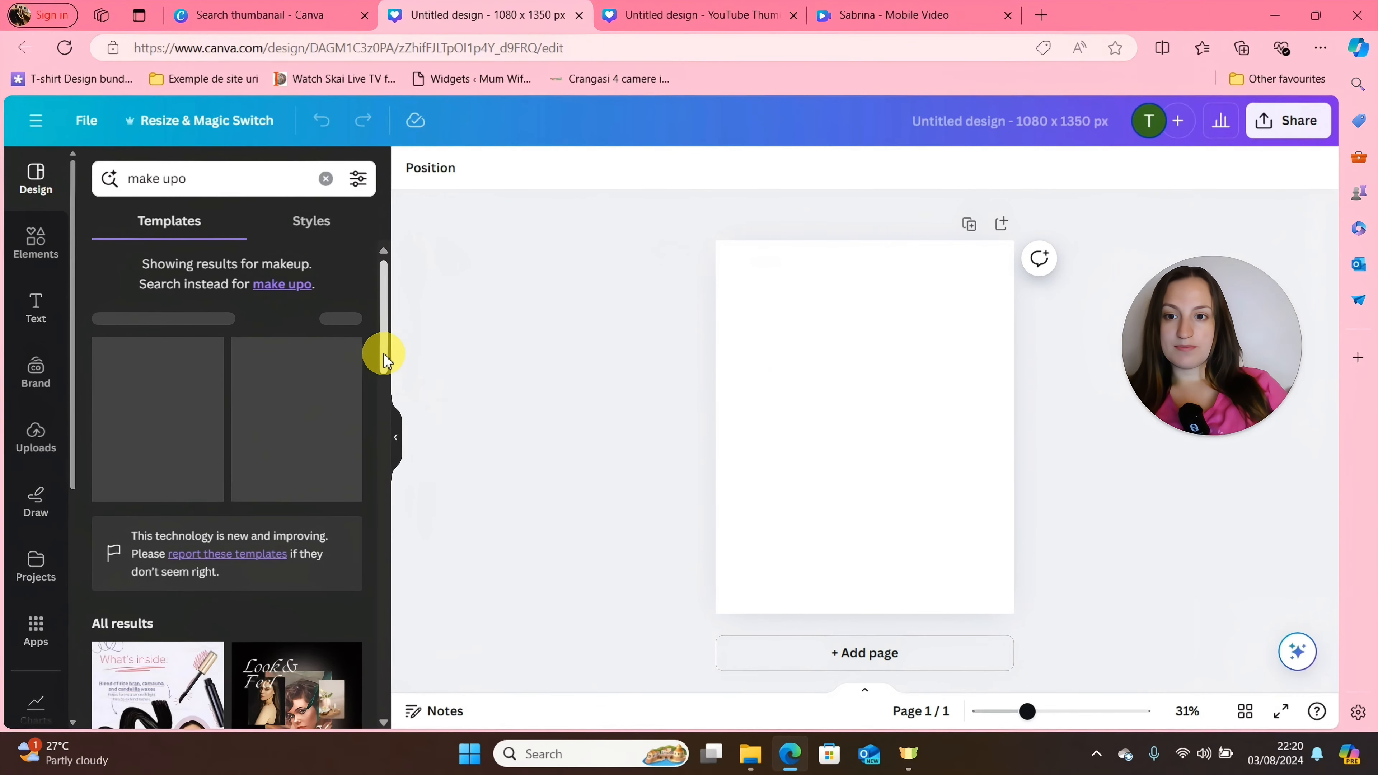
pyautogui.moveTo(386, 358); pyautogui.dragTo(388, 475)
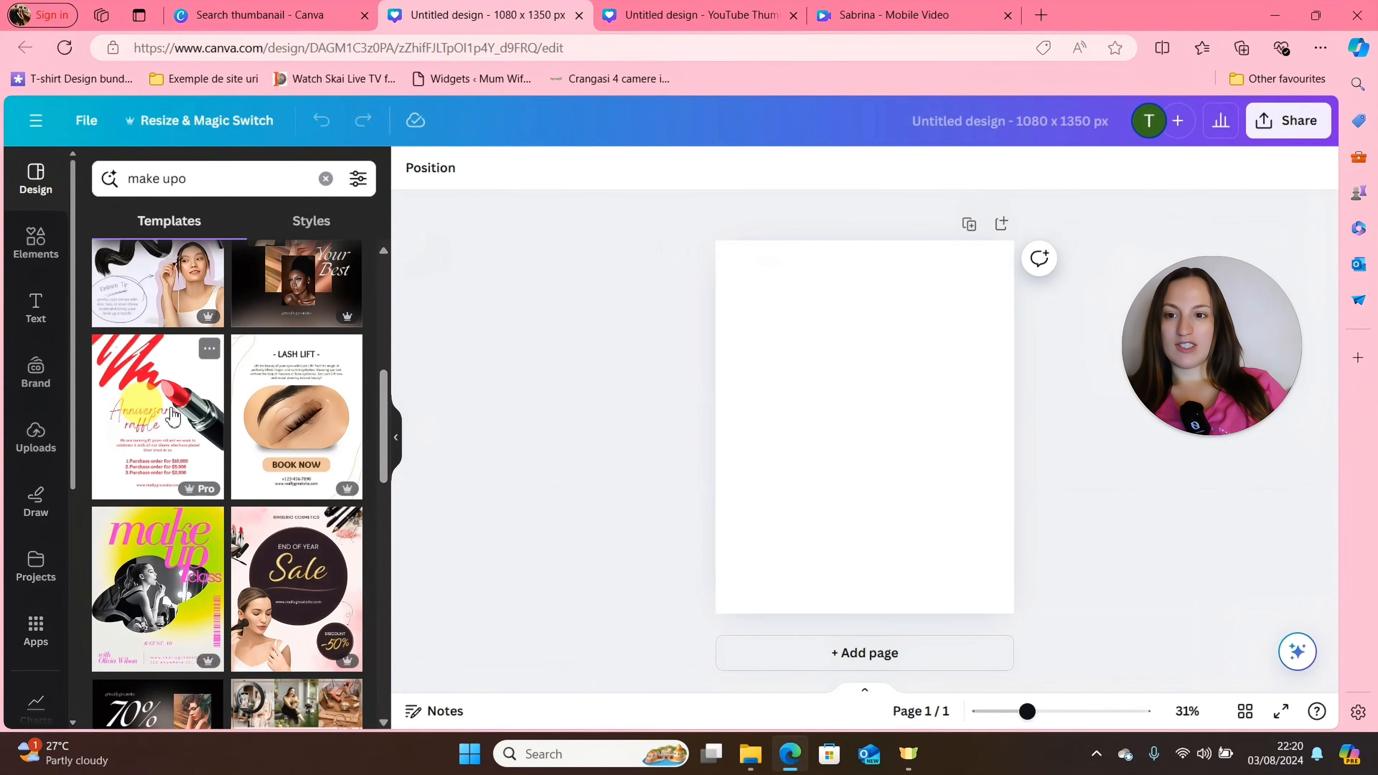
pyautogui.click(299, 575)
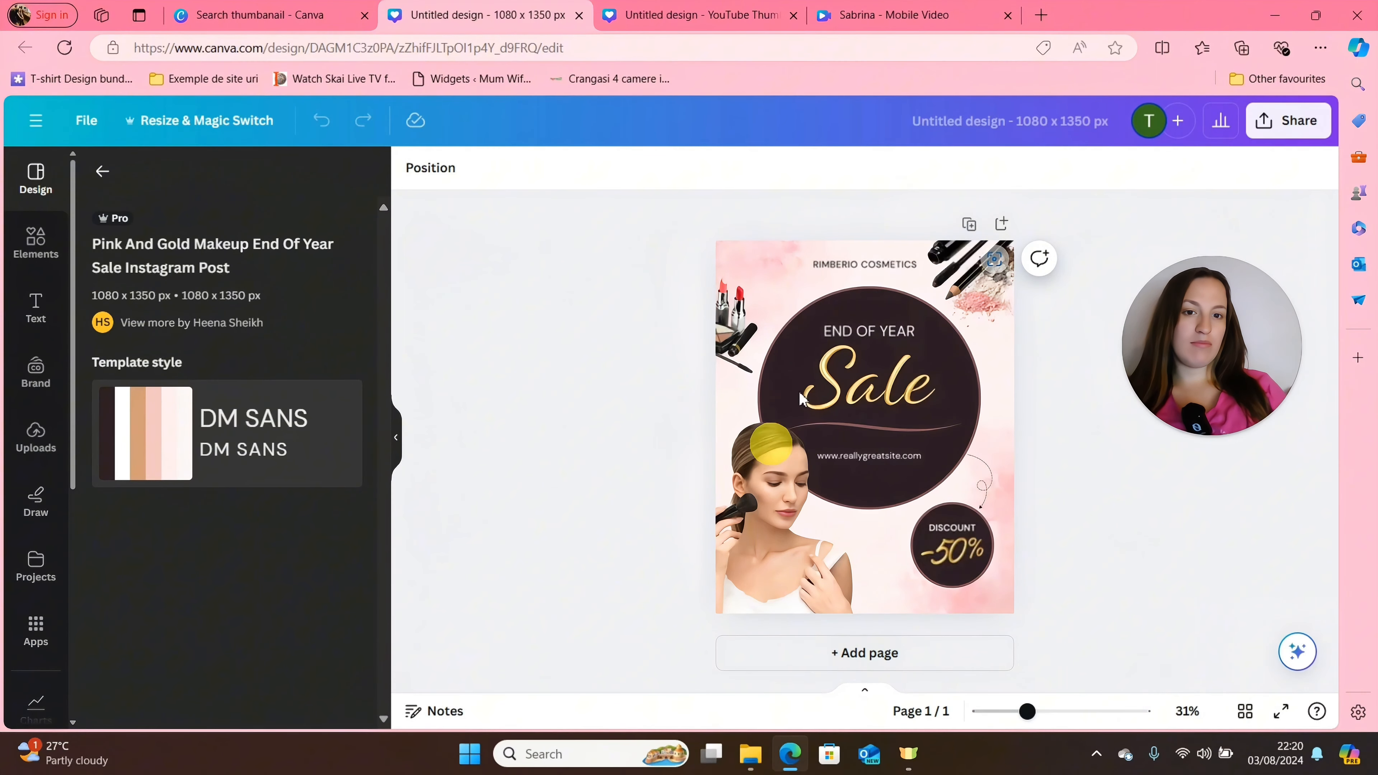
# Replace the template's photo of the woman with the uploaded background-free portrait, placed at the lower-left corner of the page.
pyautogui.click(845, 339)
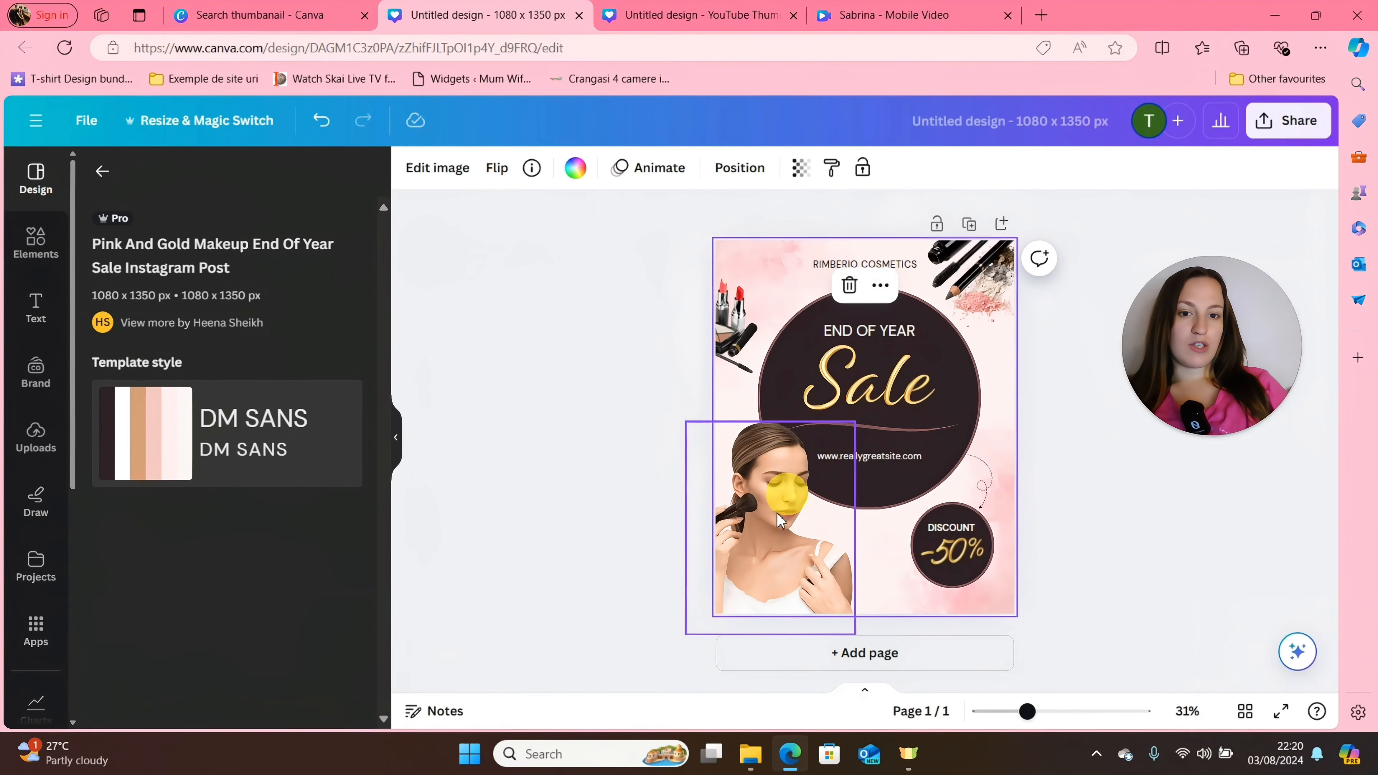
pyautogui.click(749, 559)
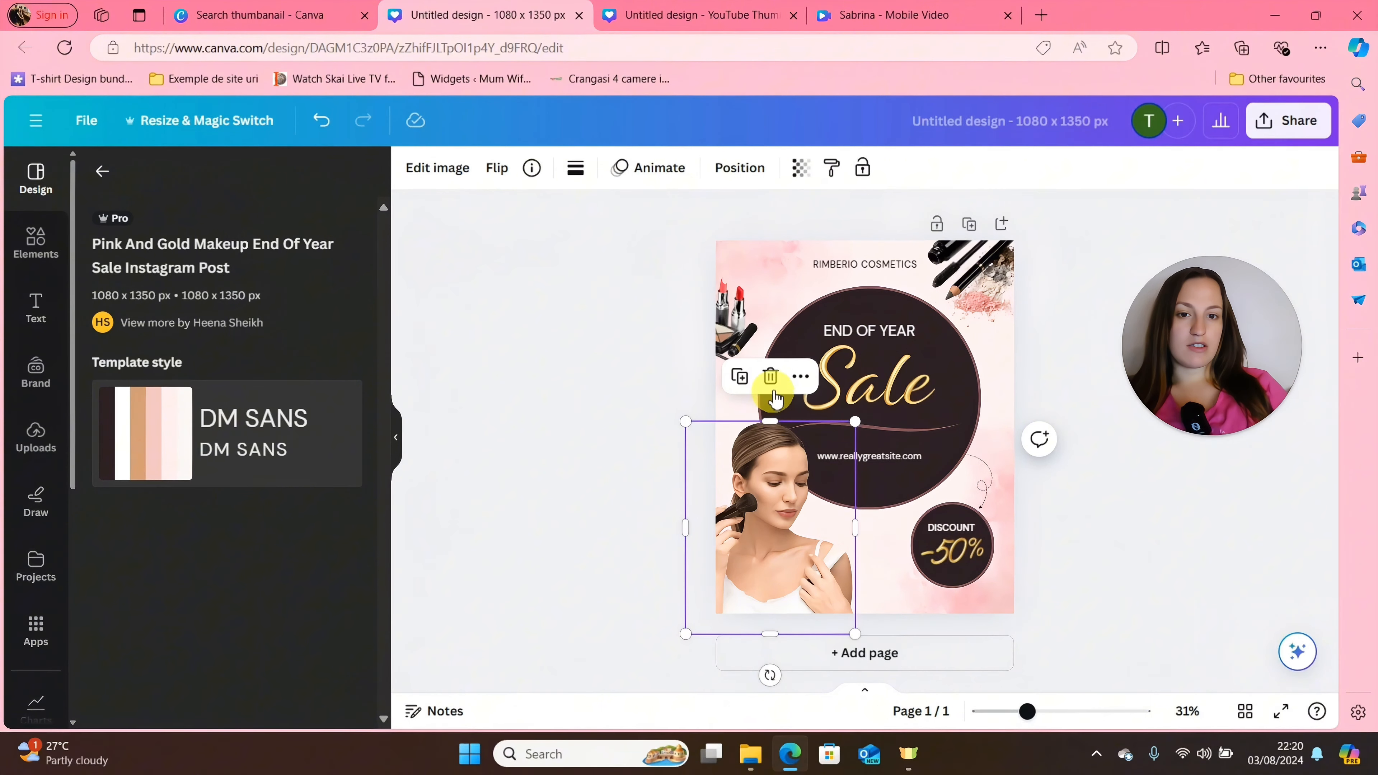
pyautogui.click(771, 380)
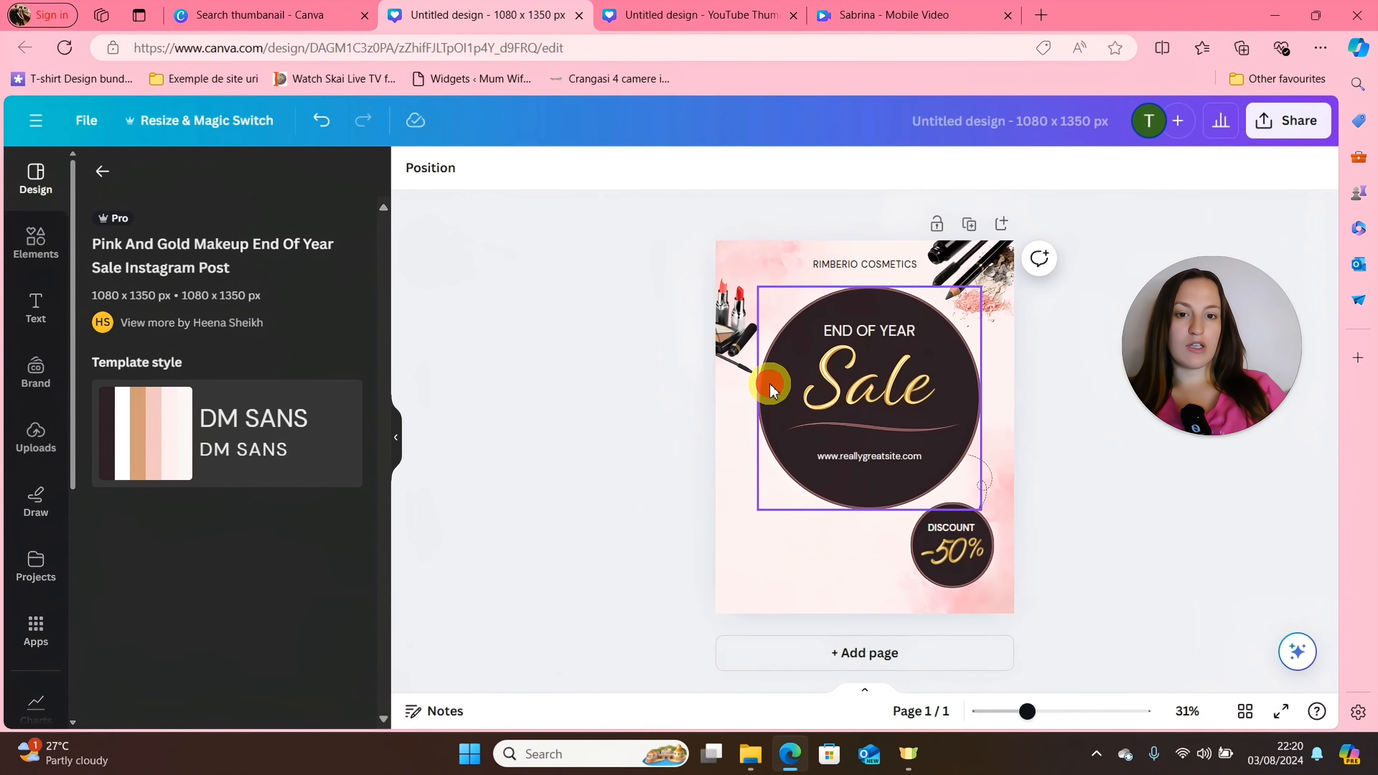
pyautogui.click(33, 448)
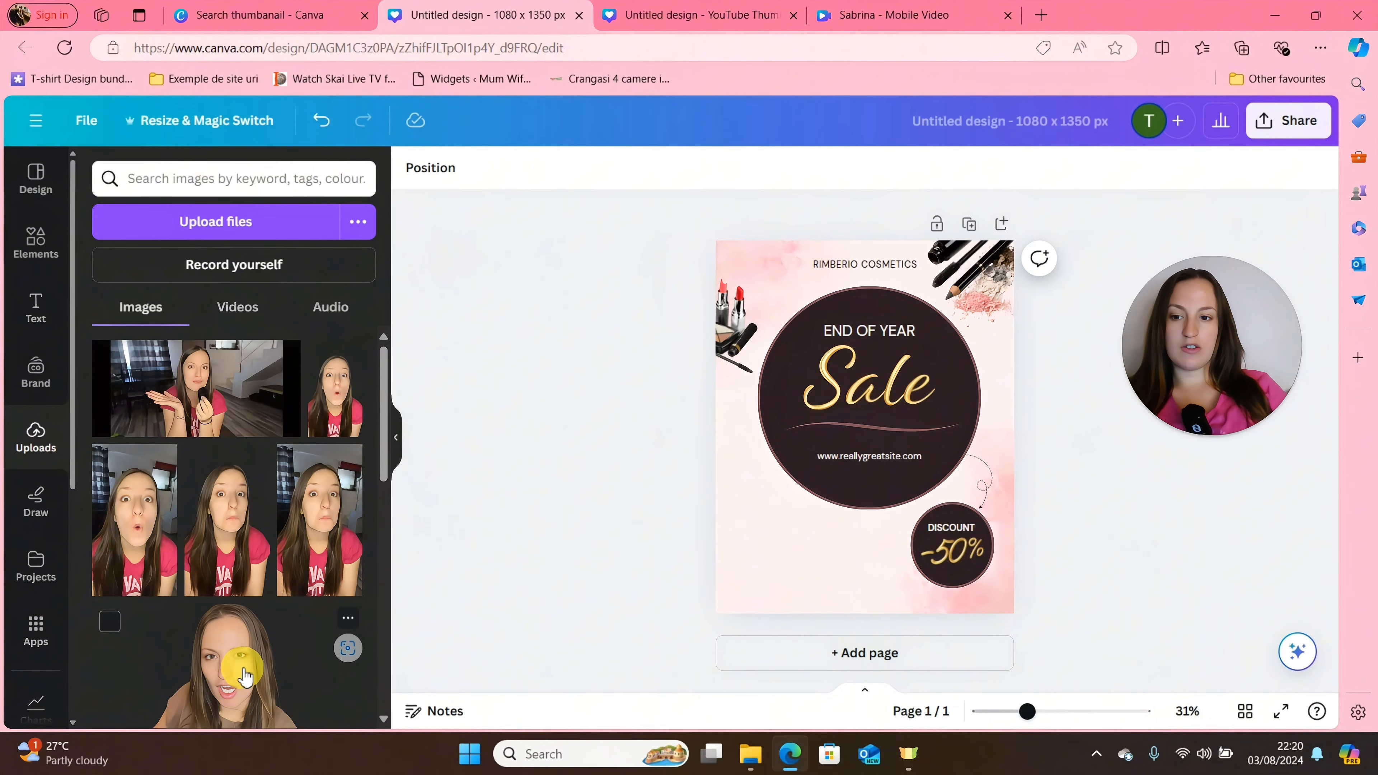
pyautogui.click(244, 673)
pyautogui.moveTo(911, 418); pyautogui.dragTo(815, 557)
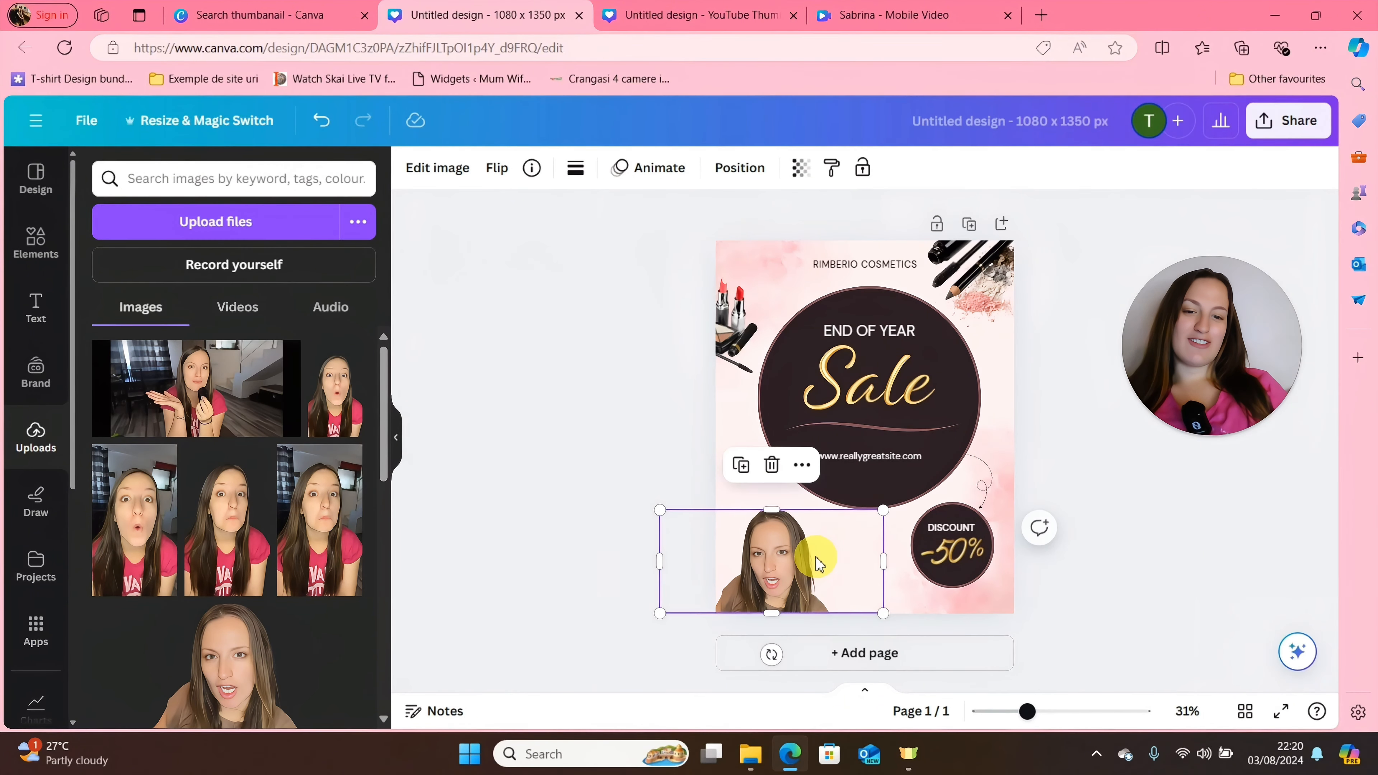
pyautogui.click(661, 461)
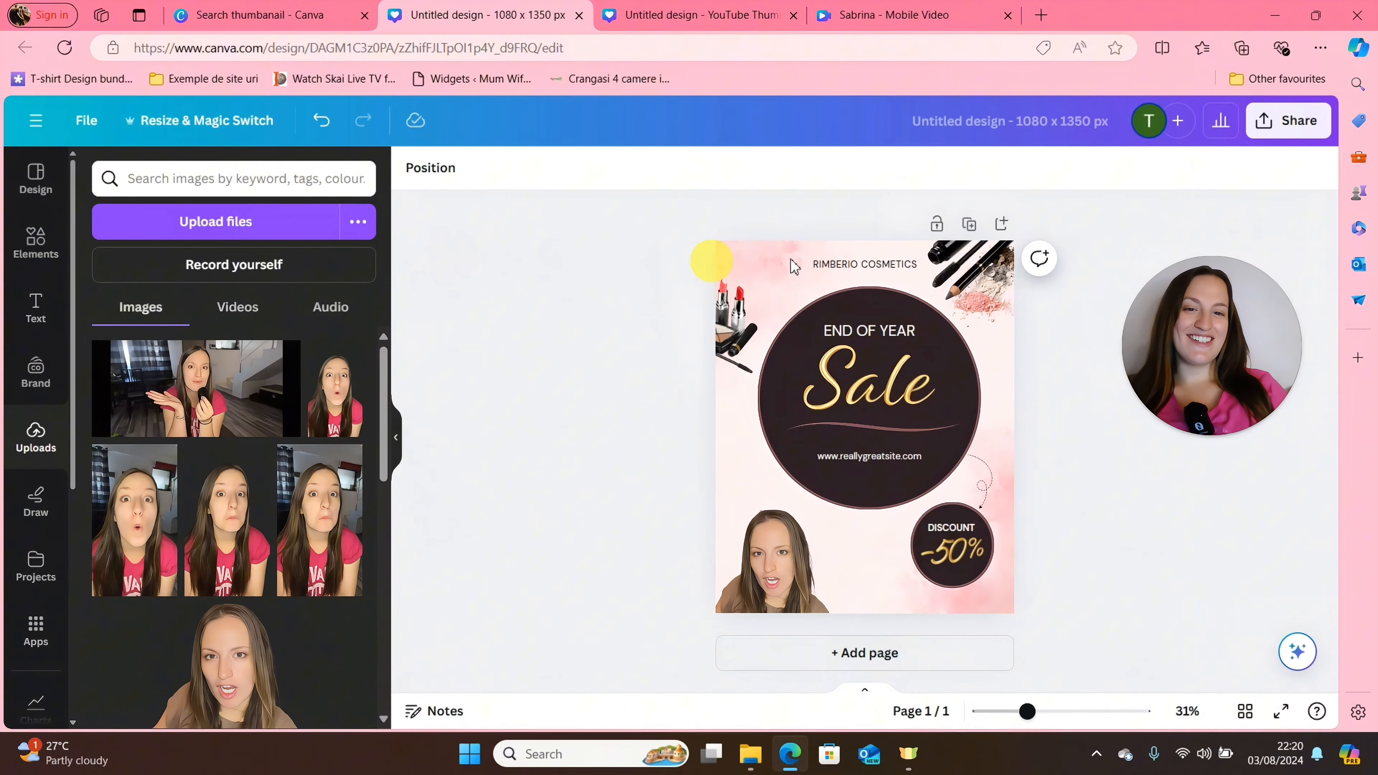